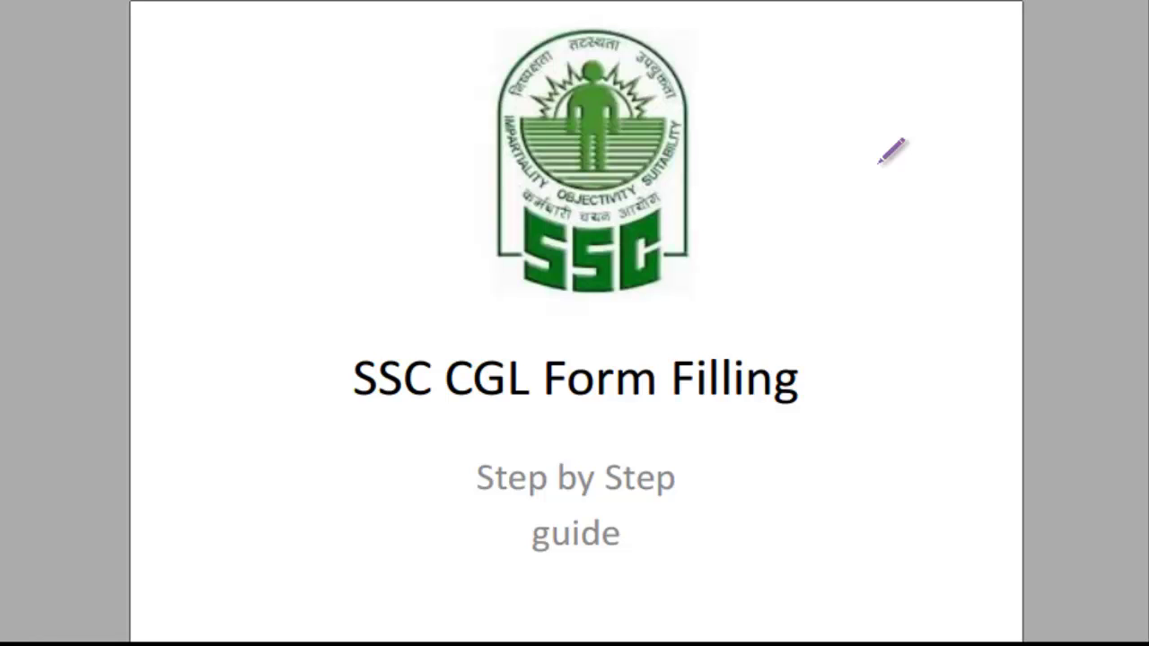
Draw a red pen stroke across the "SSC CGL Form Filling" title and advance to the Staff Selection Commission registration page.
left_click_drag(486, 419, 682, 375)
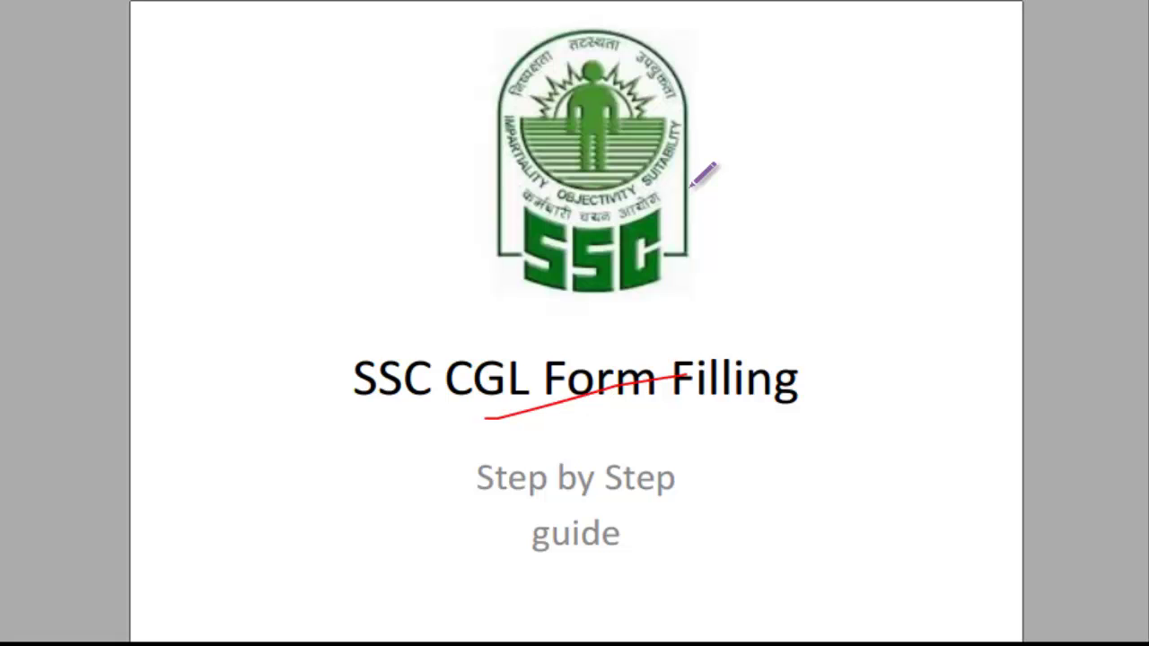
scroll(703, 175, "down", 3)
scroll(703, 175, "down", 3)
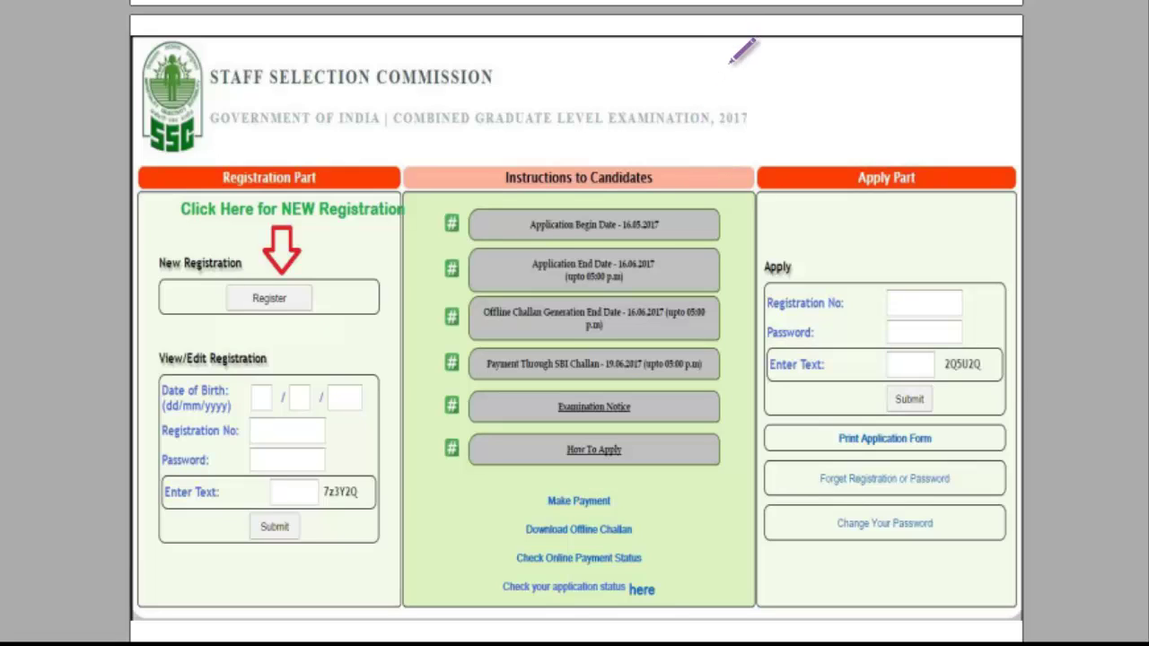
Handwrite the site address "ssc.nic.in" in red beside the page header and circle the Register button under New Registration.
left_click_drag(727, 64, 718, 99)
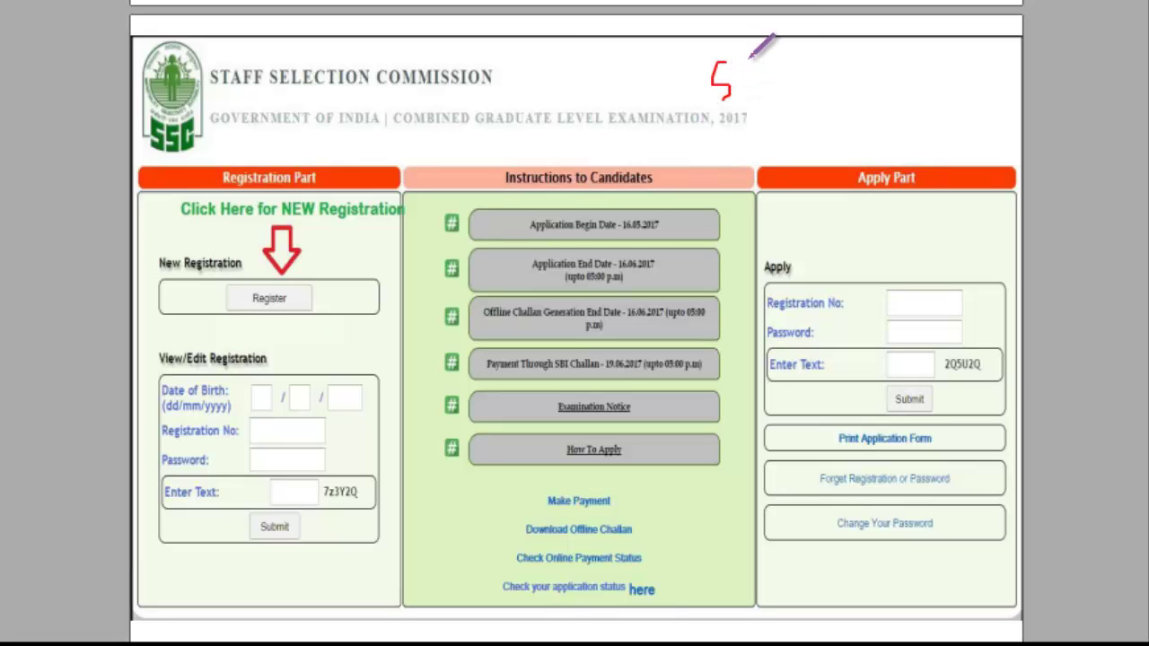
mouse_move(759, 54)
left_mouse_down()
mouse_move(764, 85)
mouse_move(795, 79)
mouse_move(844, 18)
mouse_move(886, 59)
mouse_move(906, 39)
mouse_move(947, 67)
left_mouse_up()
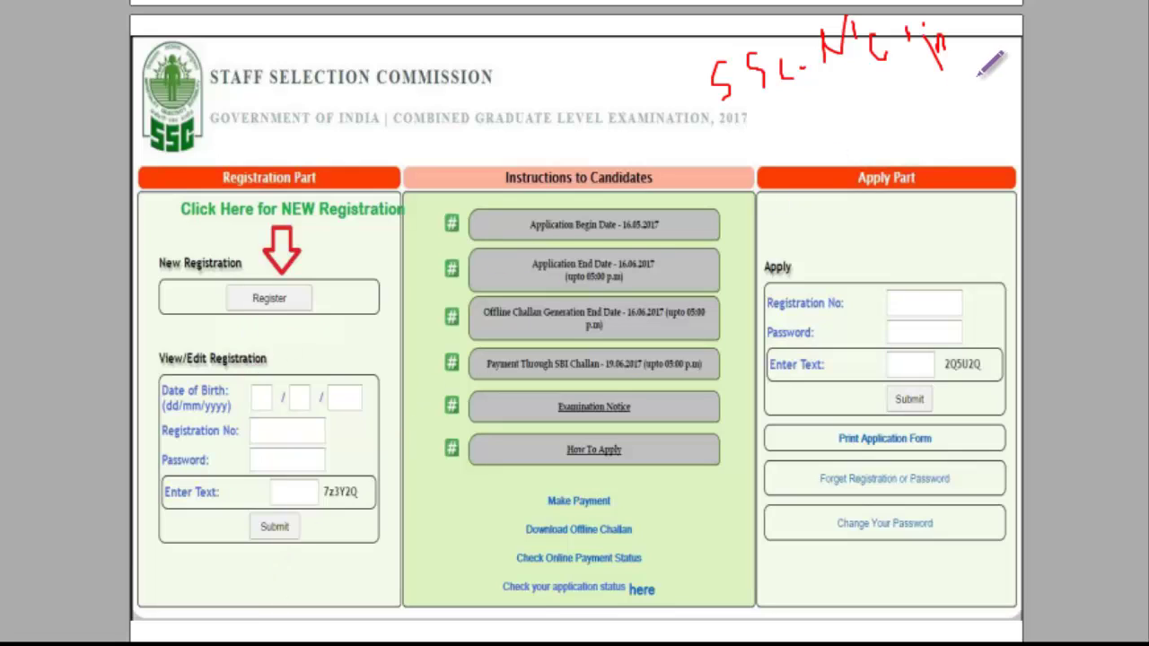
left_click_drag(963, 76, 964, 98)
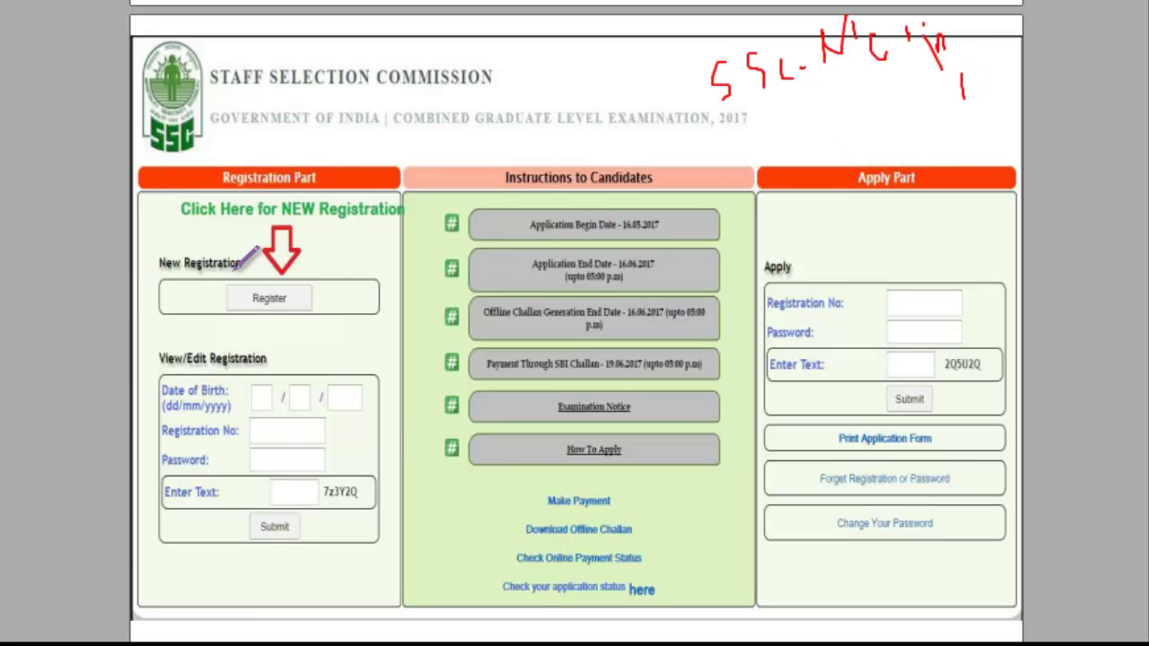
mouse_move(309, 265)
left_mouse_down()
mouse_move(310, 300)
mouse_move(265, 258)
mouse_move(316, 293)
mouse_move(261, 260)
left_mouse_up()
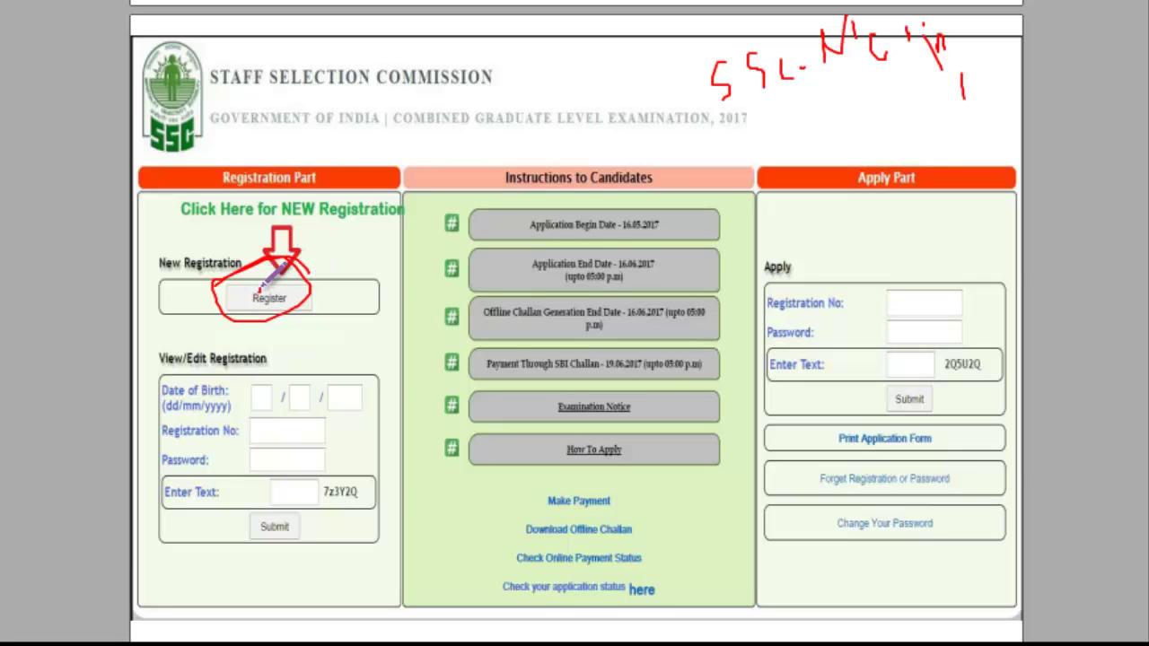
Tick the Name, Verify Name, Father's Name and Verify Father's Name rows of the Required Details form in red.
scroll(278, 274, "down", 1)
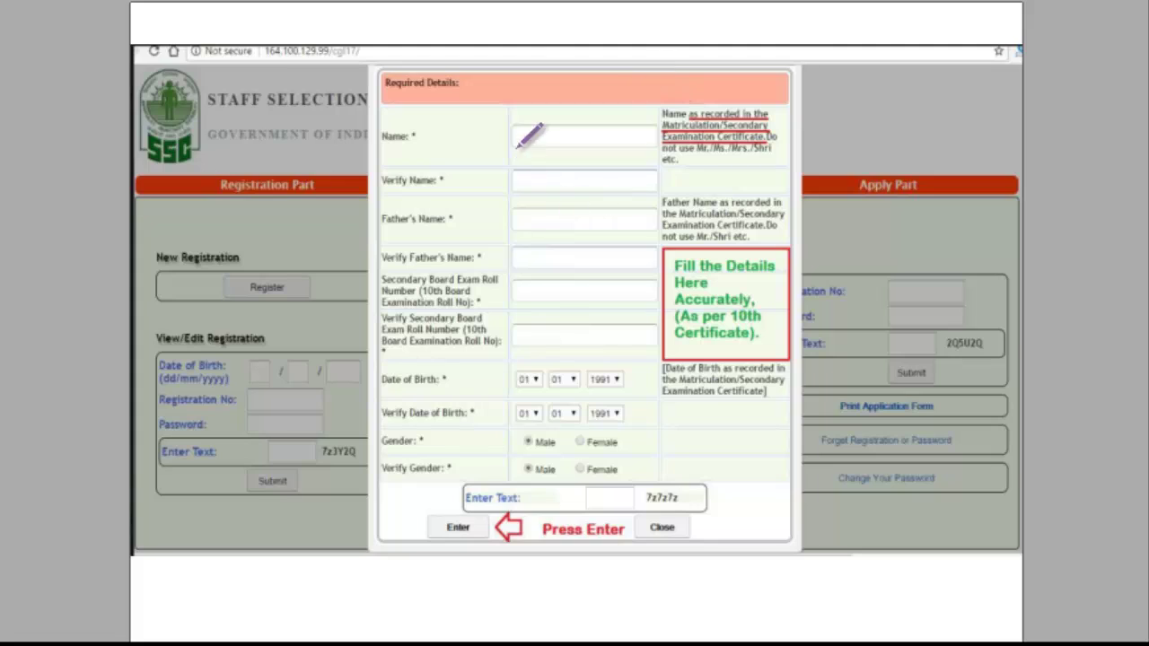
mouse_move(469, 139)
left_mouse_down()
mouse_move(479, 150)
mouse_move(512, 125)
left_mouse_up()
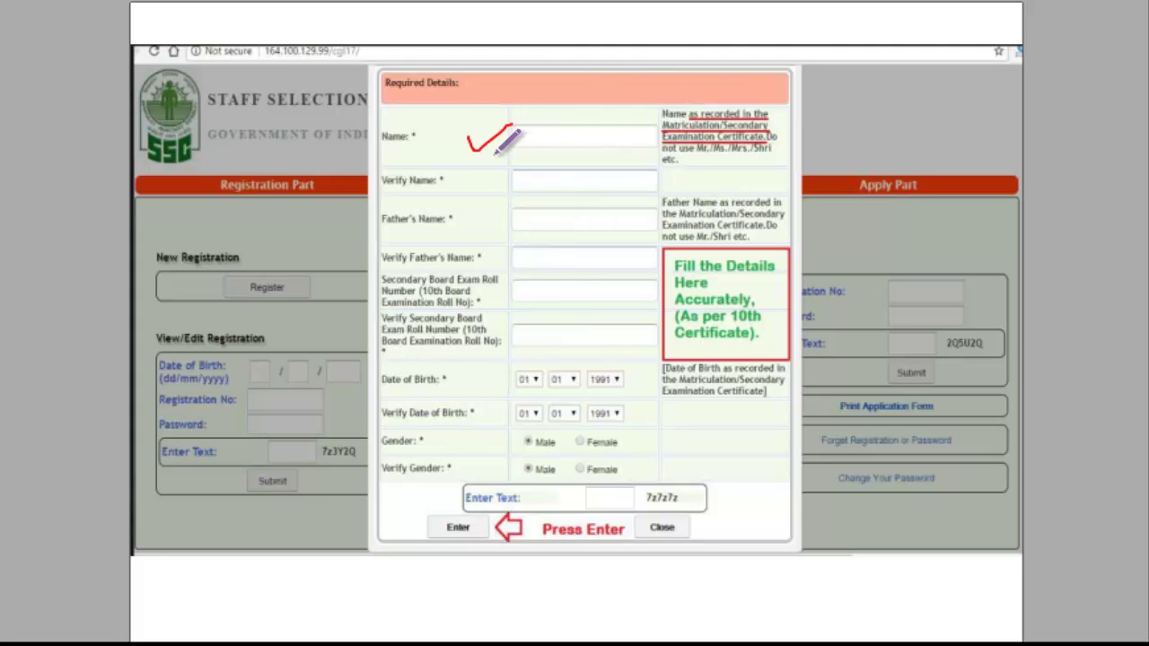
mouse_move(474, 175)
left_mouse_down()
mouse_move(487, 186)
mouse_move(512, 168)
left_mouse_up()
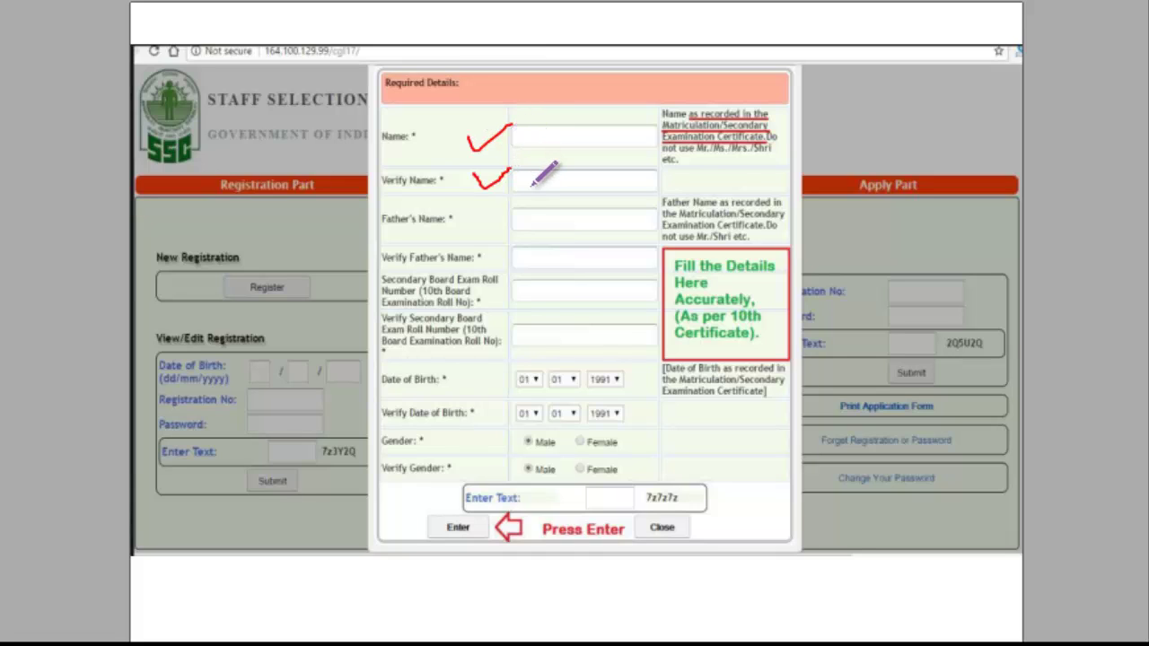
left_click_drag(485, 225, 528, 204)
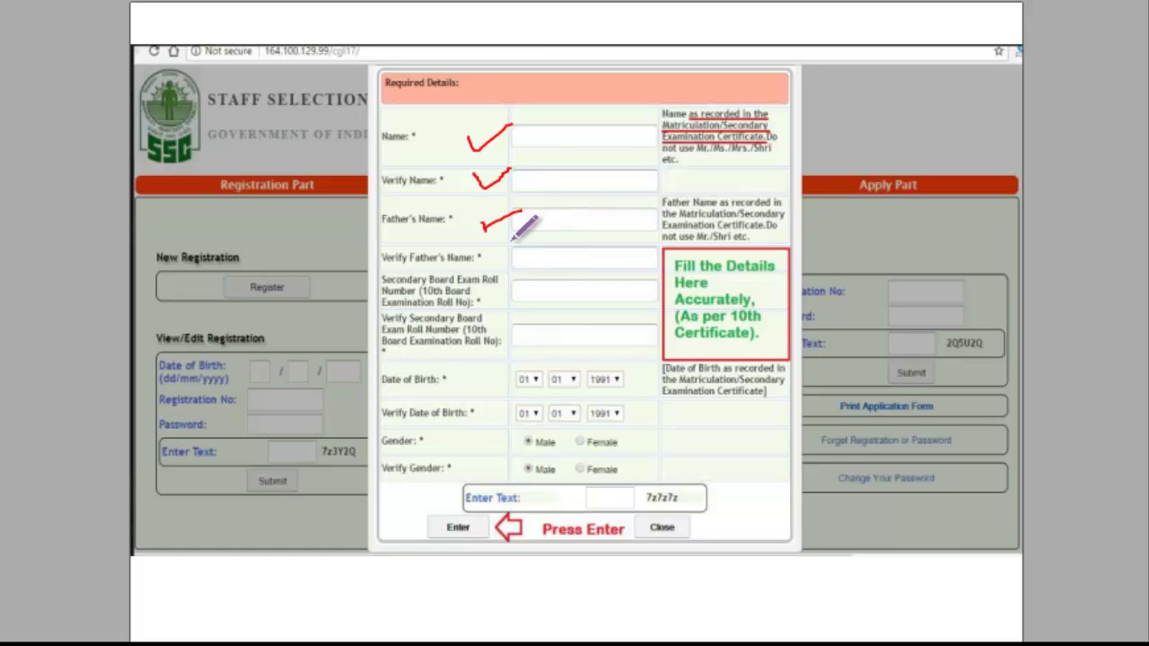
mouse_move(488, 255)
left_mouse_down()
mouse_move(503, 264)
mouse_move(551, 235)
left_mouse_up()
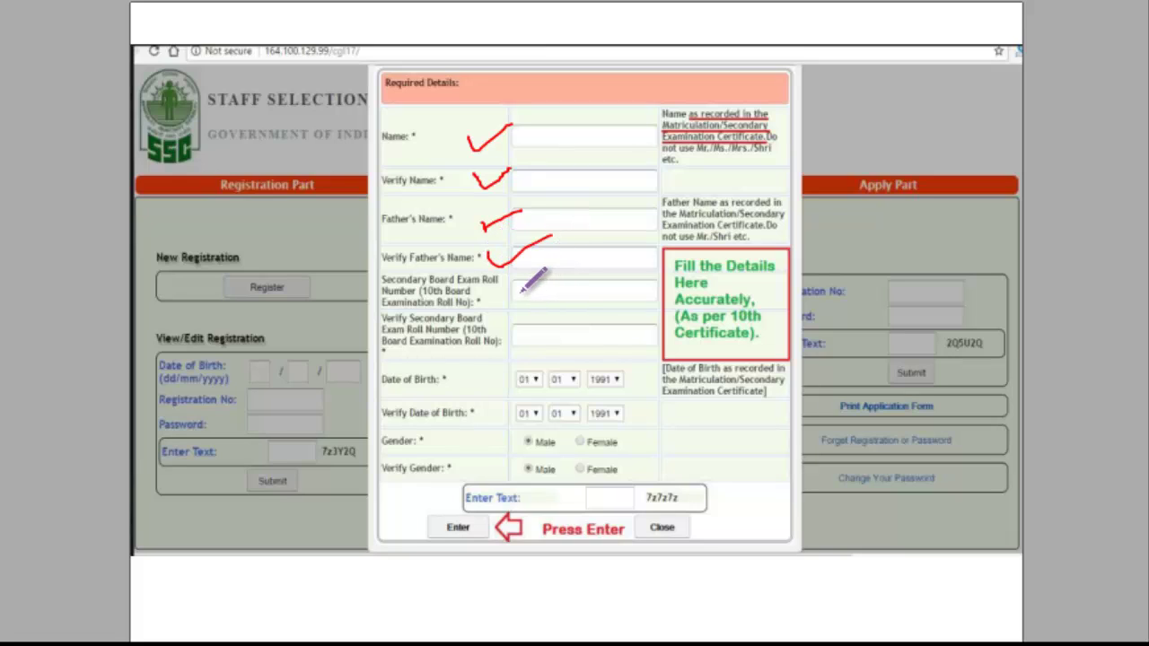
Draw red lines in both 10th board roll number fields and circle "As per" in the green 10th certificate note.
left_click_drag(520, 288, 629, 288)
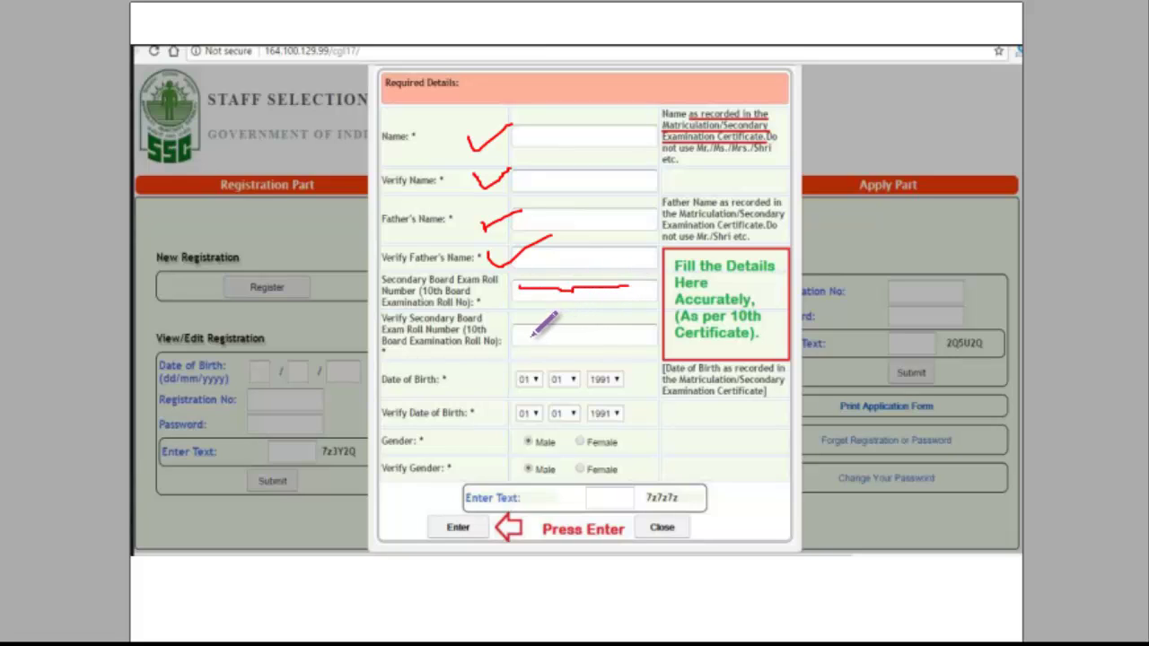
left_click_drag(527, 336, 592, 334)
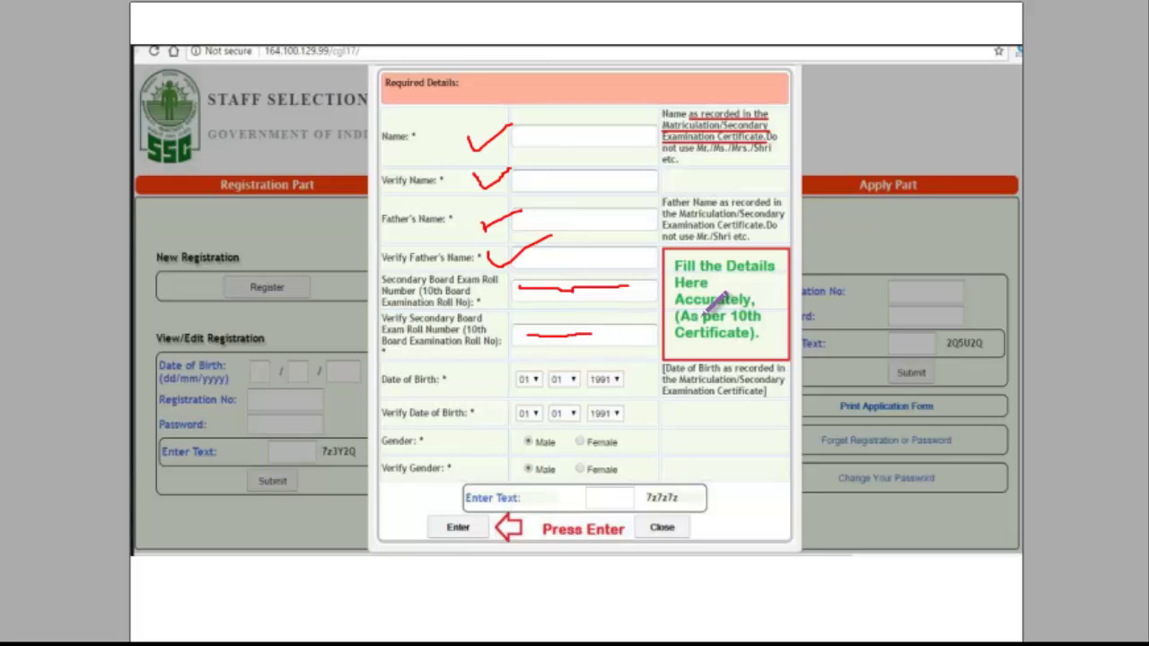
mouse_move(675, 327)
left_mouse_down()
mouse_move(676, 303)
mouse_move(743, 306)
mouse_move(696, 339)
mouse_move(709, 280)
left_mouse_up()
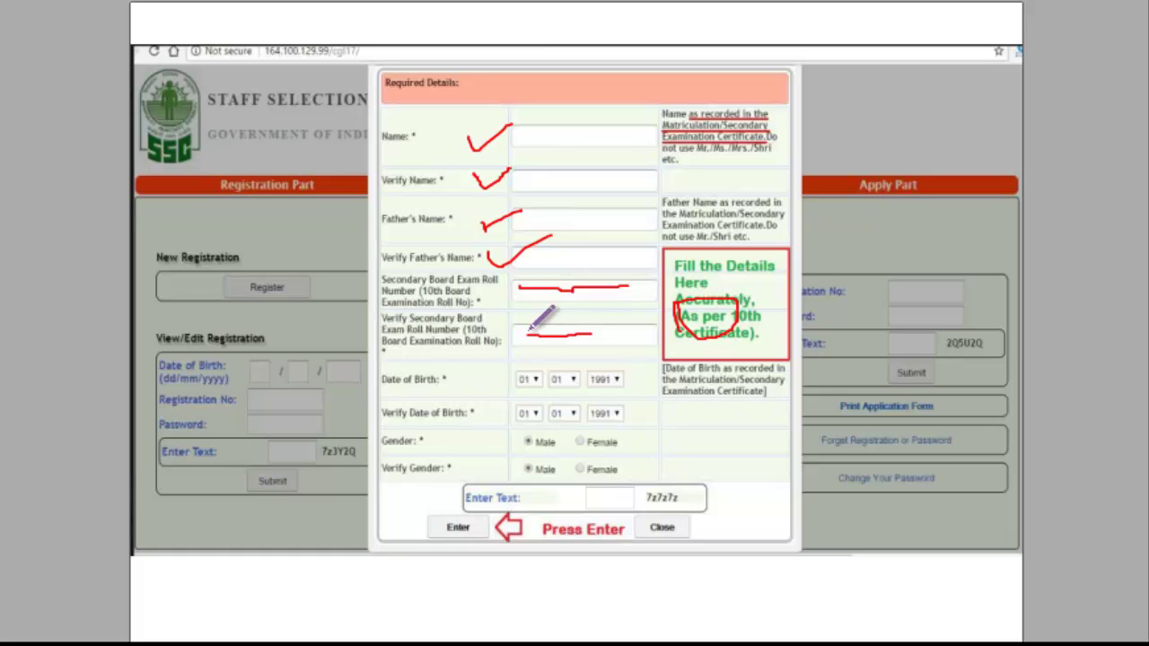
Circle the date of birth and captcha fields in red, and mark the Male options and the Enter button.
mouse_move(495, 393)
left_mouse_down()
mouse_move(617, 380)
mouse_move(476, 377)
mouse_move(630, 395)
mouse_move(621, 423)
mouse_move(536, 424)
mouse_move(505, 408)
mouse_move(638, 404)
left_mouse_up()
mouse_move(523, 449)
left_mouse_down()
mouse_move(541, 450)
mouse_move(555, 504)
left_mouse_up()
mouse_move(602, 475)
left_mouse_down()
mouse_move(669, 480)
mouse_move(689, 499)
mouse_move(628, 510)
mouse_move(558, 486)
mouse_move(612, 499)
left_mouse_up()
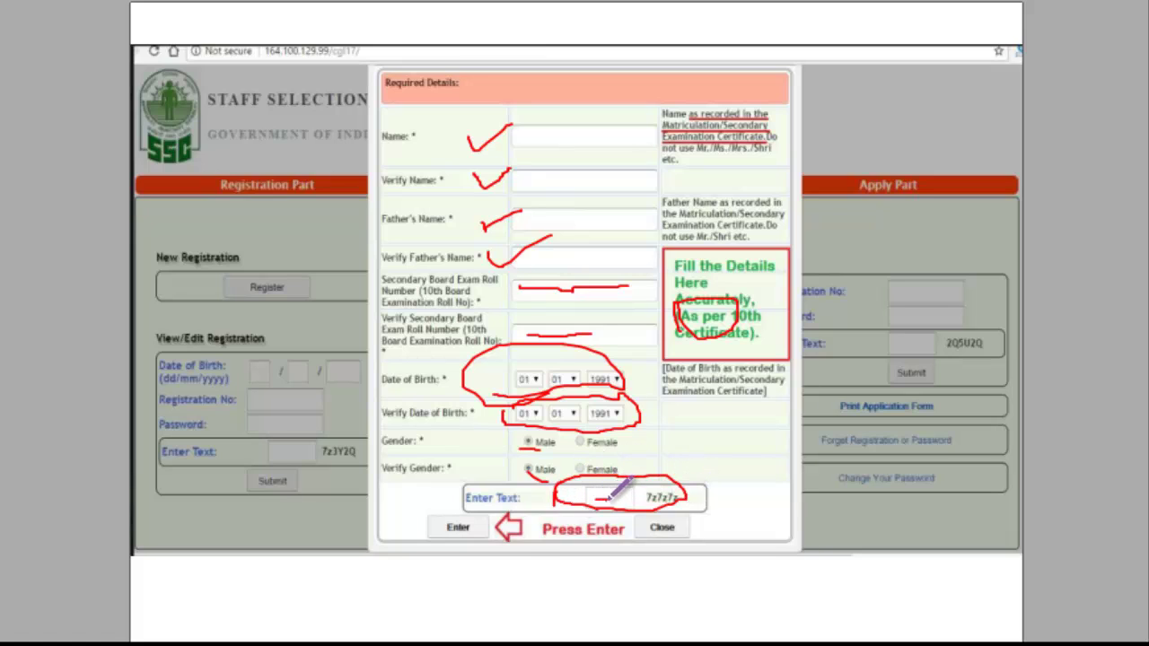
left_click(465, 523)
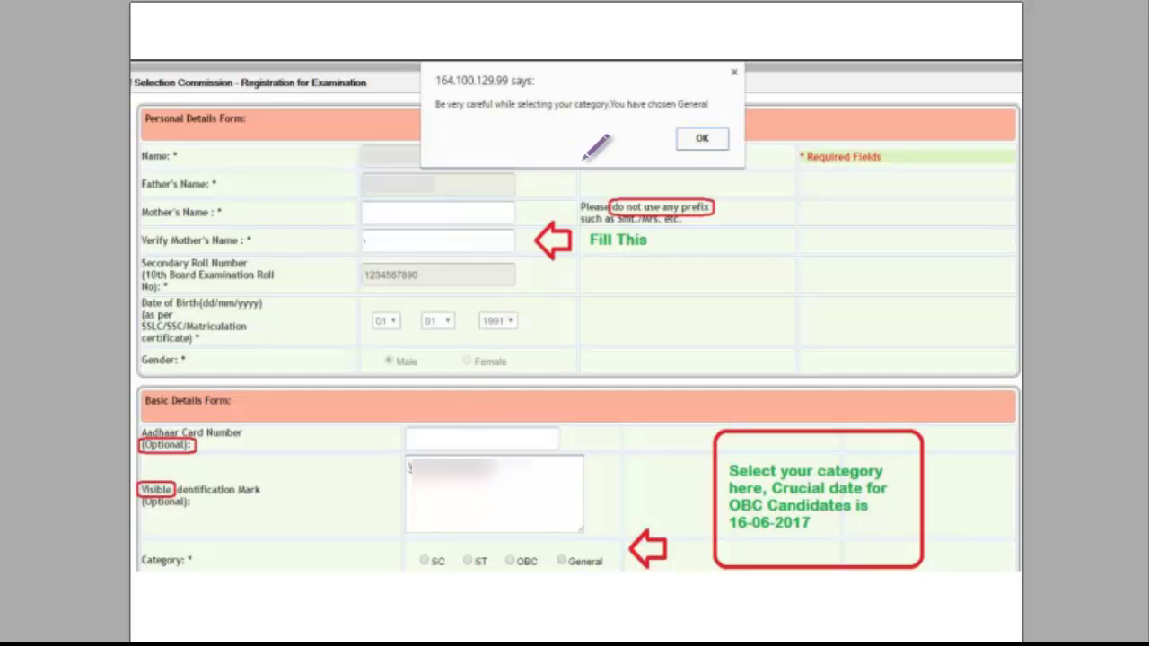
Circle the category alert's OK button in red and tick the Name, Father's Name, Mother's Name and Verify Mother's Name rows.
mouse_move(705, 109)
left_mouse_down()
mouse_move(697, 122)
mouse_move(723, 115)
mouse_move(705, 136)
left_mouse_up()
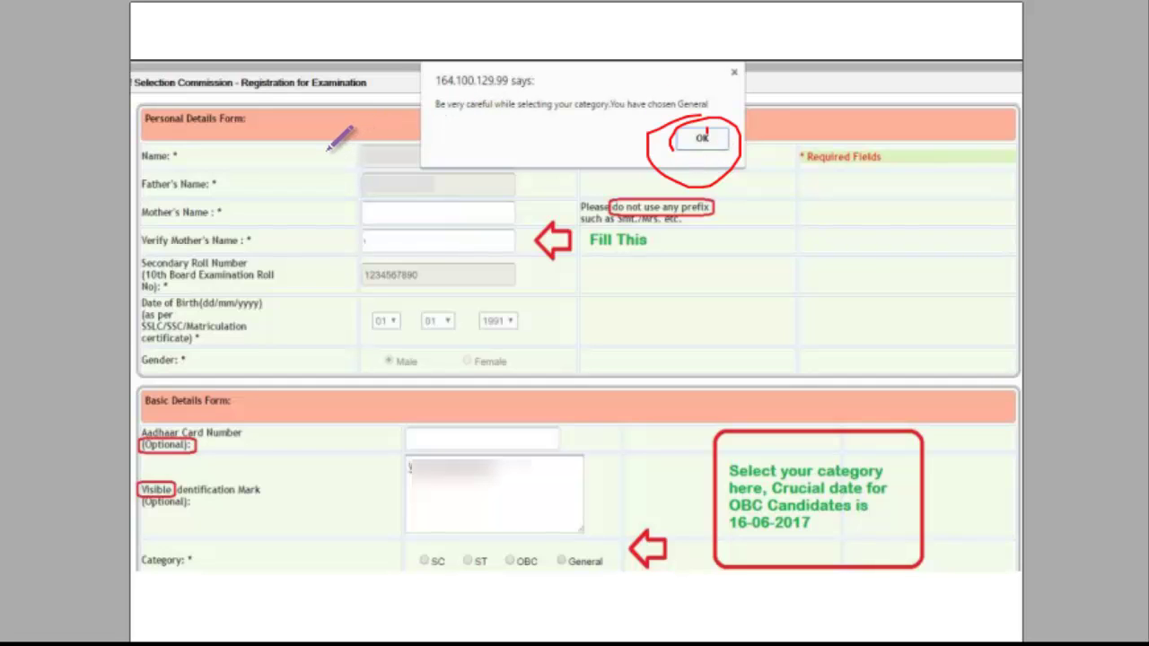
mouse_move(328, 155)
left_mouse_down()
mouse_move(334, 168)
mouse_move(368, 148)
left_mouse_up()
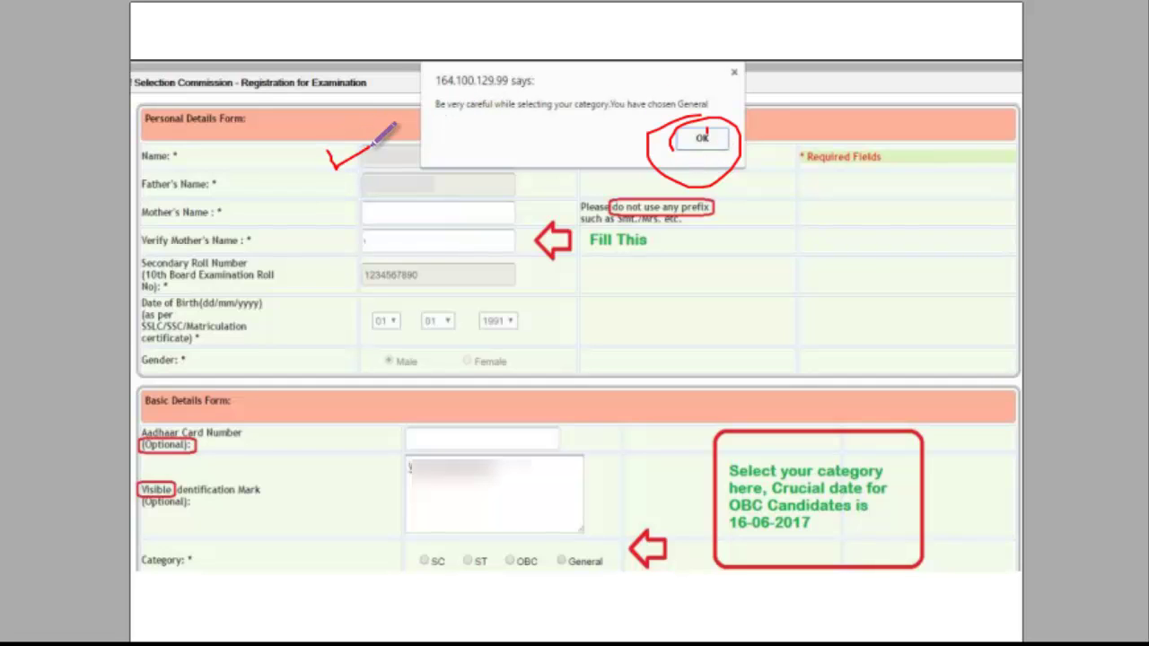
left_click_drag(331, 186, 380, 176)
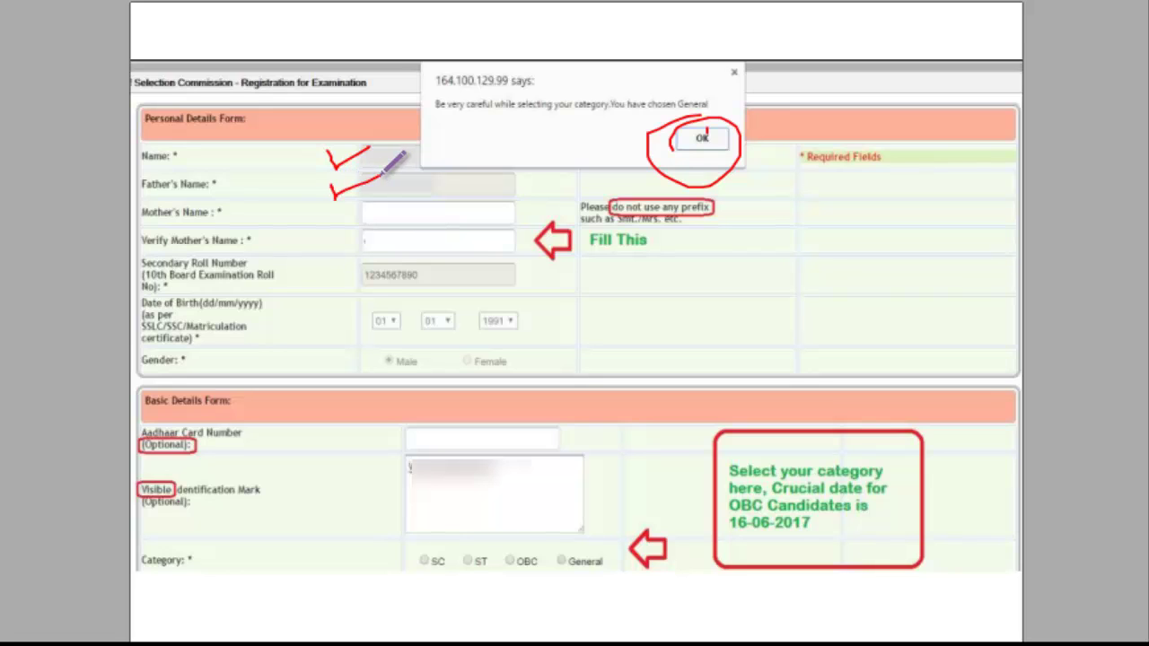
mouse_move(325, 217)
left_mouse_down()
mouse_move(368, 205)
mouse_move(339, 250)
mouse_move(370, 228)
left_mouse_up()
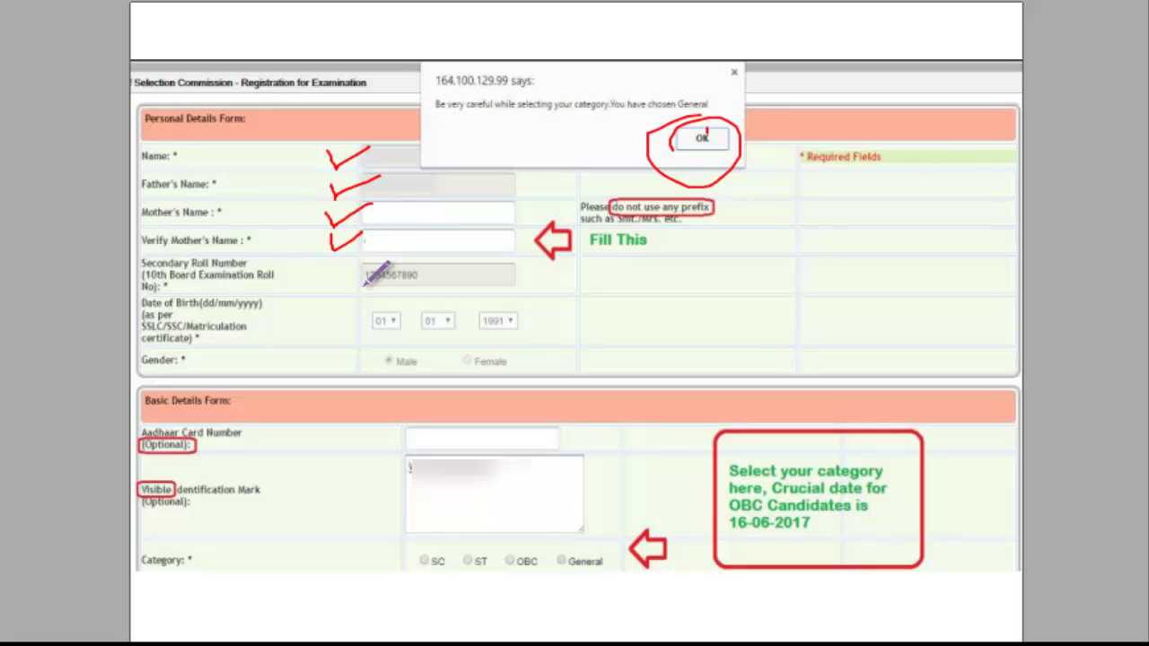
Circle or mark the secondary roll number, date of birth, gender, Aadhaar number and identification mark fields in red.
mouse_move(366, 268)
left_mouse_down()
mouse_move(363, 284)
mouse_move(417, 266)
mouse_move(435, 283)
mouse_move(363, 288)
mouse_move(339, 277)
left_mouse_up()
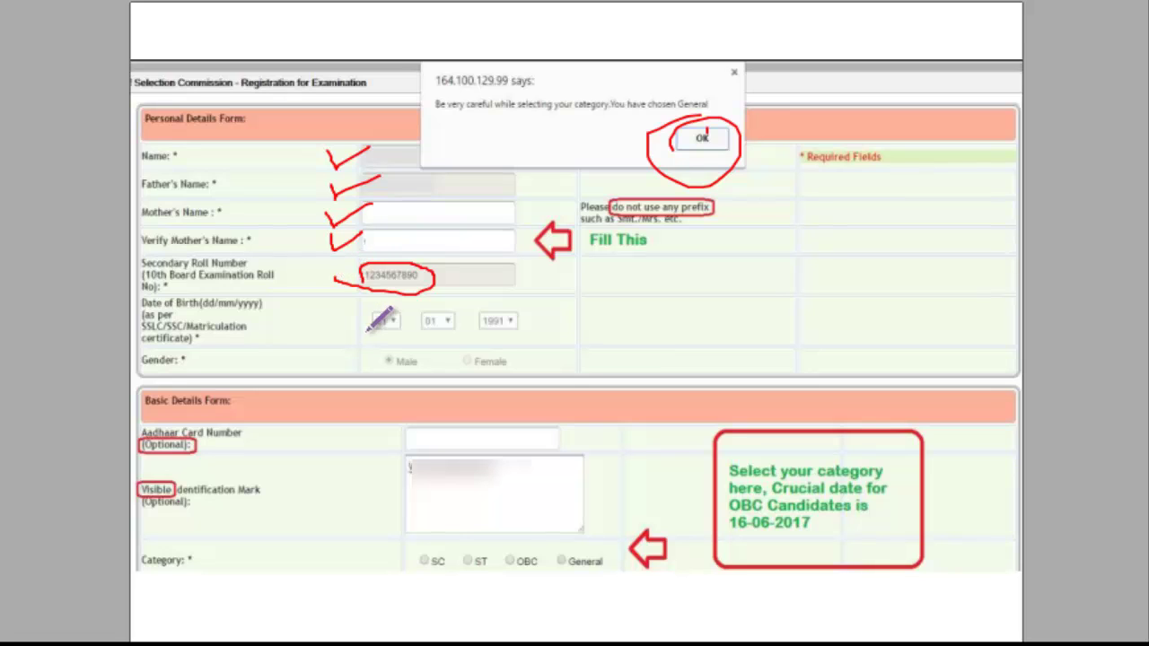
mouse_move(366, 324)
left_mouse_down()
mouse_move(395, 310)
mouse_move(413, 334)
mouse_move(343, 359)
mouse_move(410, 377)
mouse_move(361, 386)
left_mouse_up()
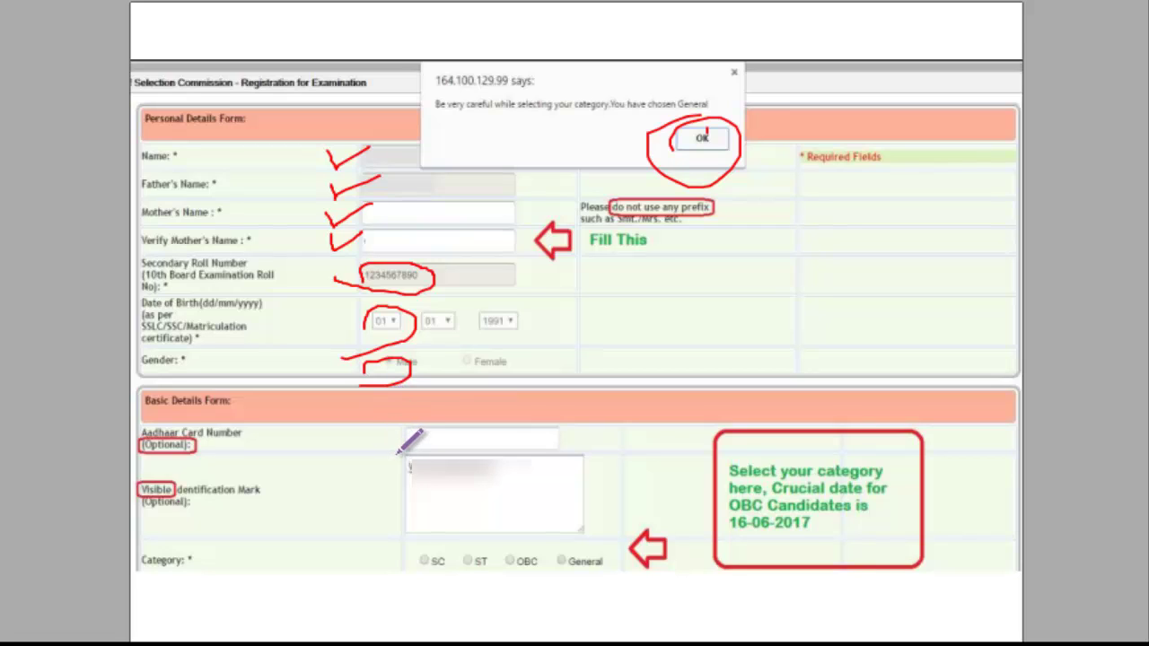
mouse_move(438, 437)
left_mouse_down()
mouse_move(393, 446)
mouse_move(406, 436)
left_mouse_up()
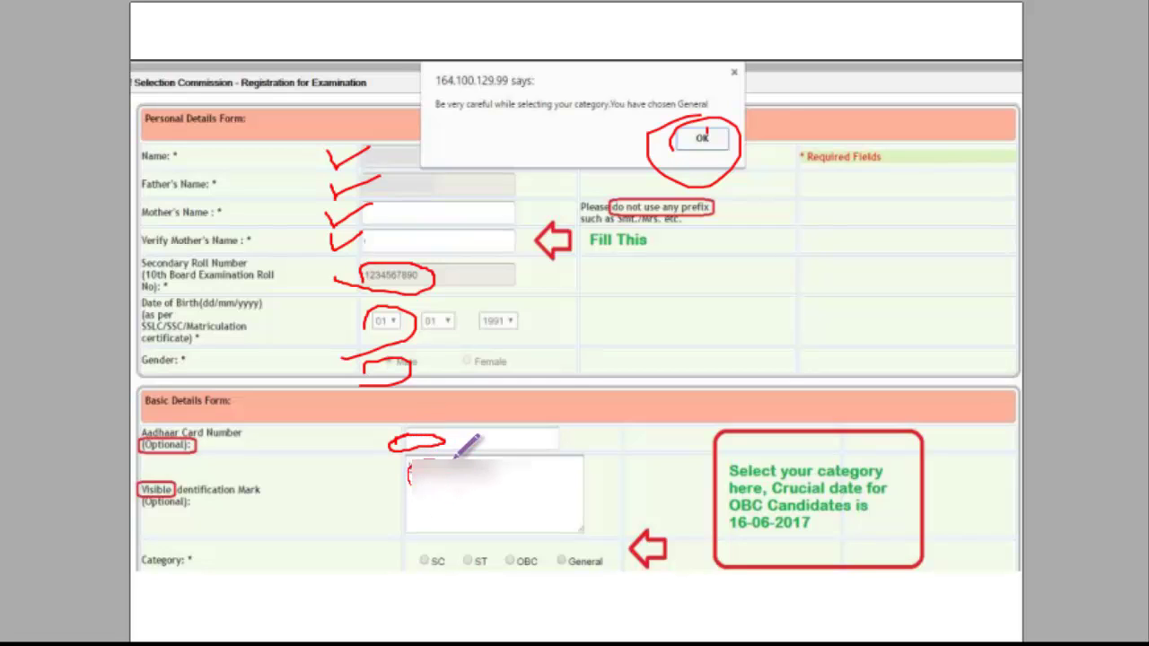
left_click_drag(411, 465, 408, 456)
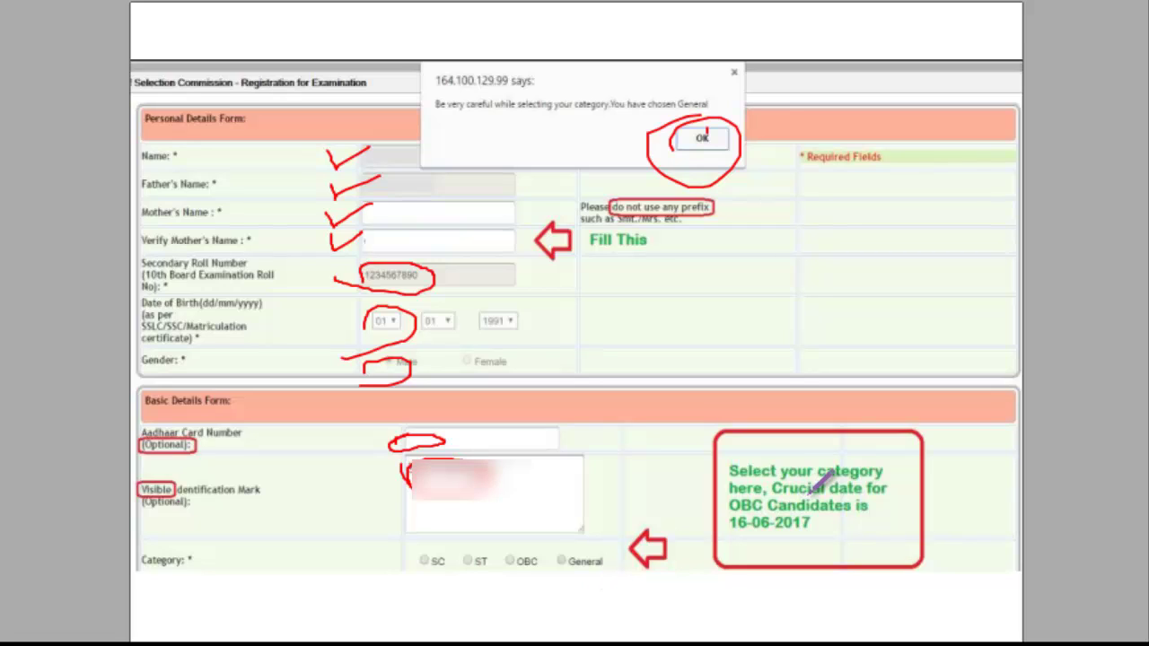
Circle the OBC crucial date 16-06-2017 in the category note and add red pen strokes over it.
mouse_move(725, 541)
left_mouse_down()
mouse_move(808, 542)
mouse_move(824, 514)
mouse_move(739, 531)
mouse_move(769, 539)
mouse_move(767, 526)
left_mouse_up()
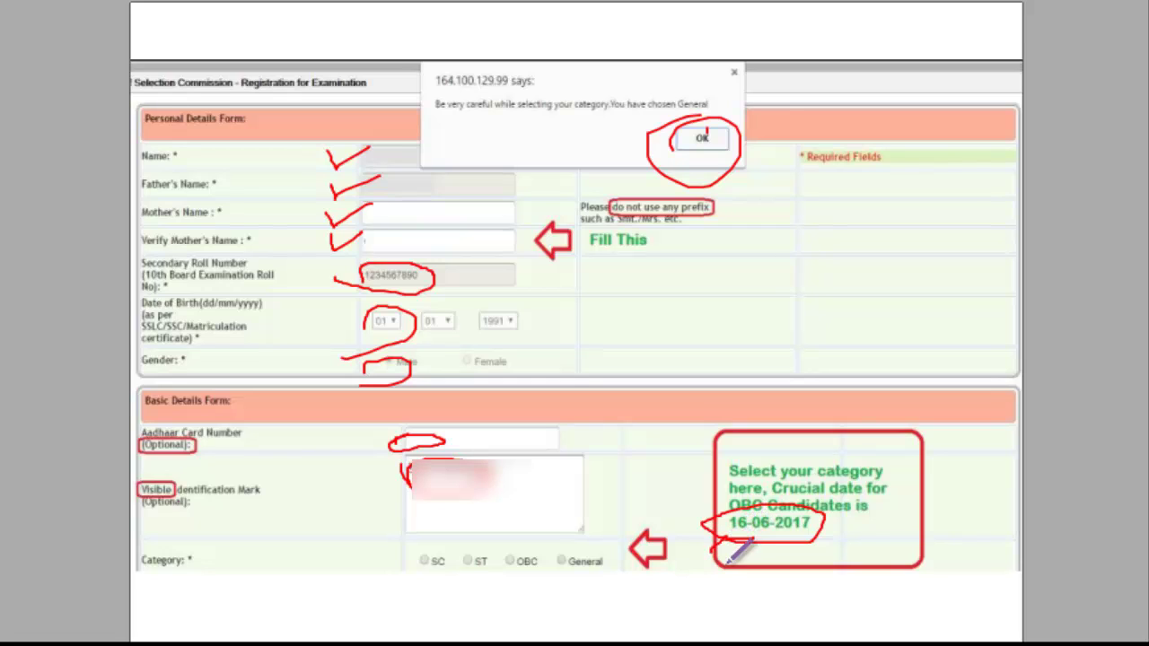
left_click_drag(727, 557, 737, 526)
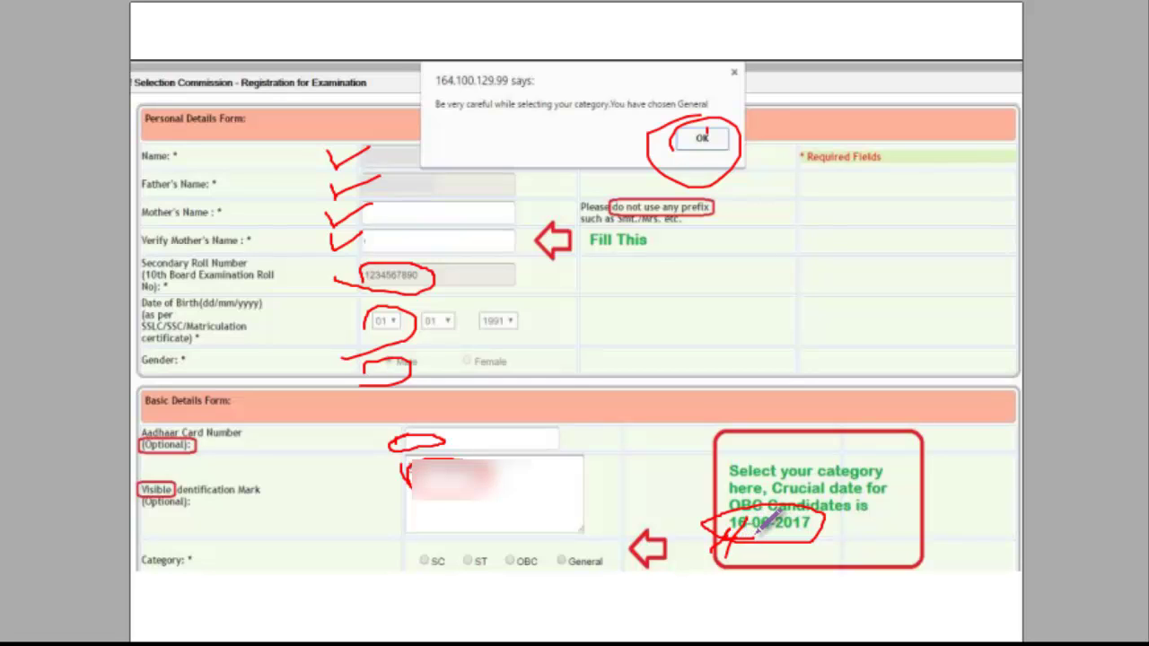
left_click_drag(751, 534, 815, 534)
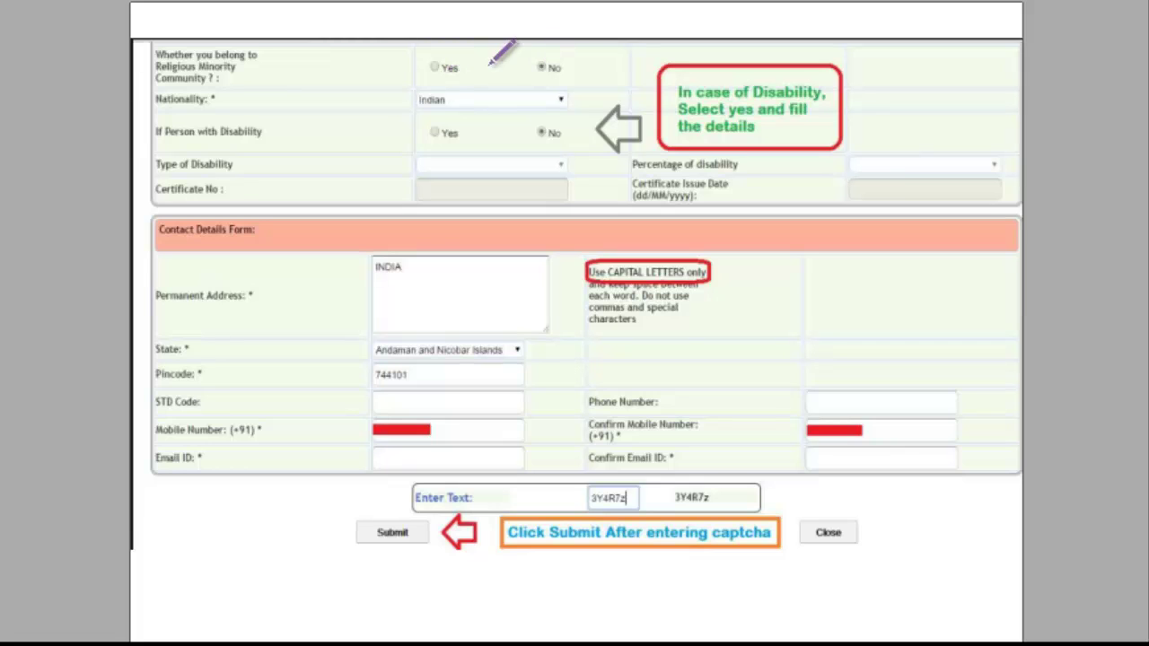
Mark the religious minority Yes option, the Nationality field and the disability Yes and No options with red strokes.
left_click_drag(420, 66, 453, 65)
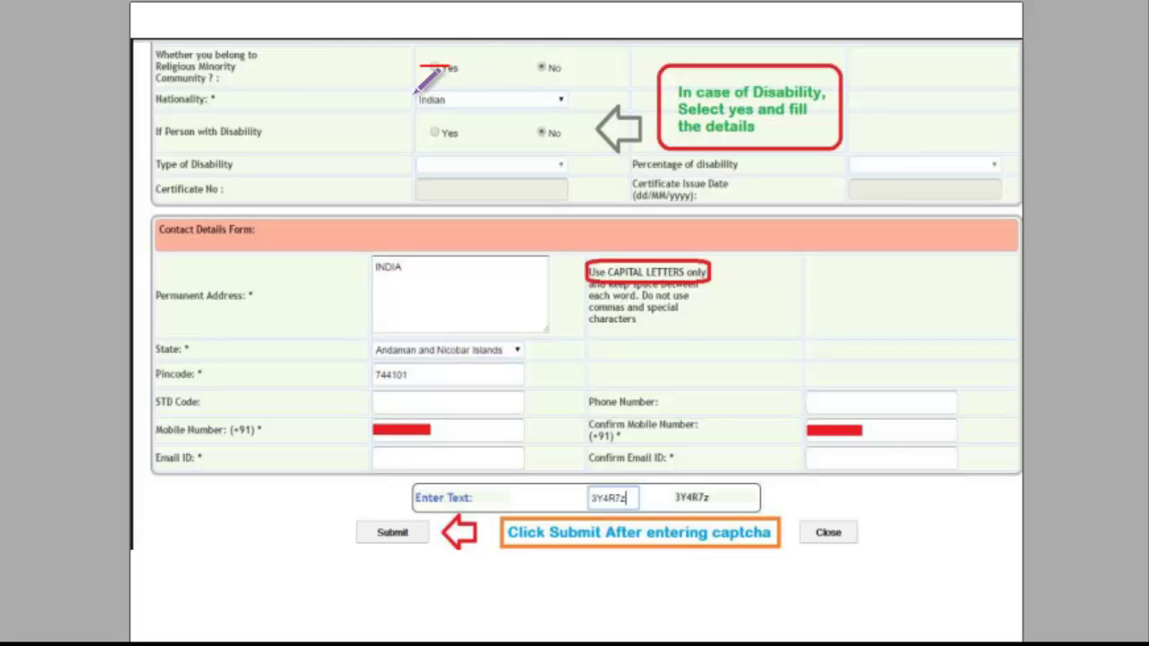
left_click_drag(431, 115, 439, 115)
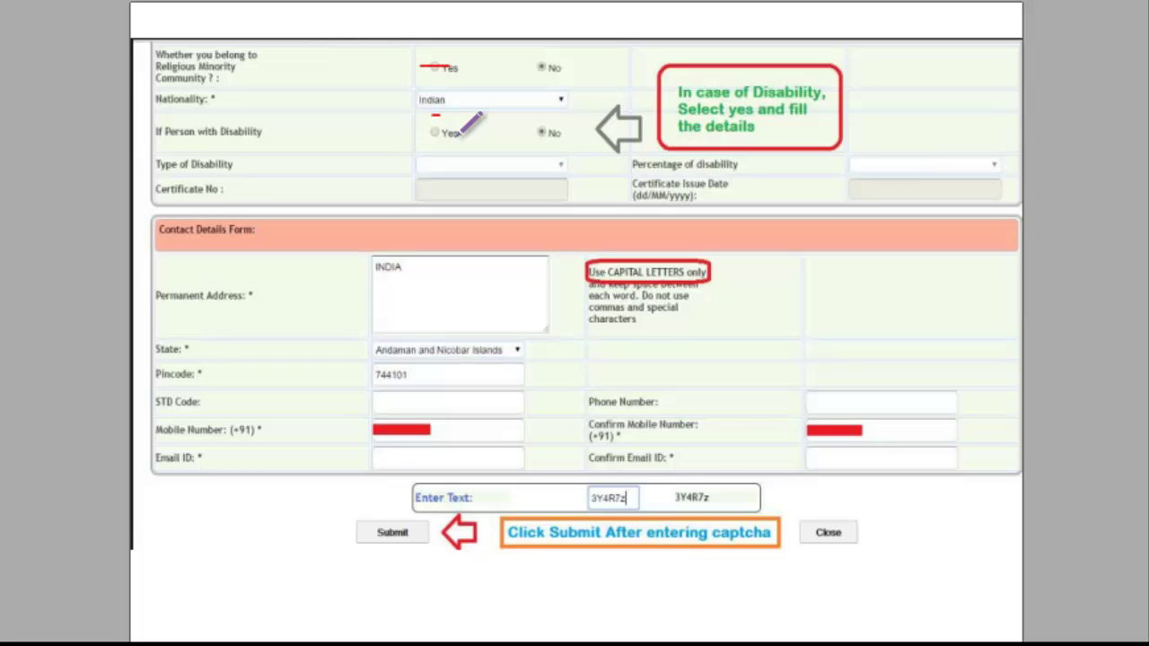
left_click_drag(437, 134, 427, 134)
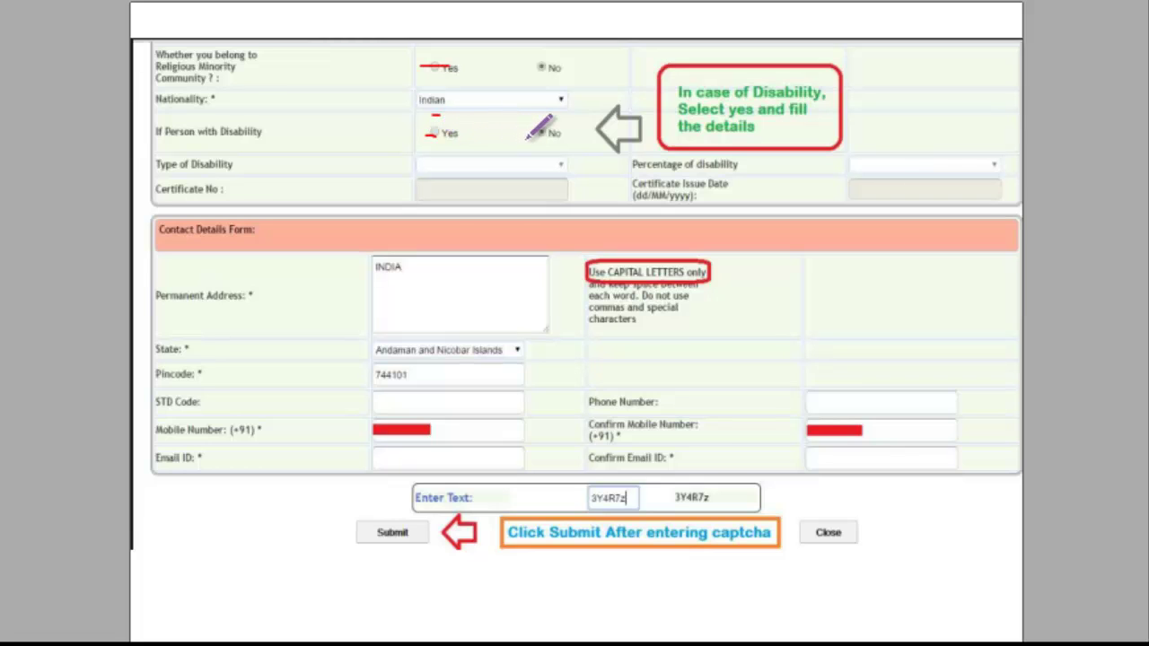
left_click_drag(526, 139, 549, 140)
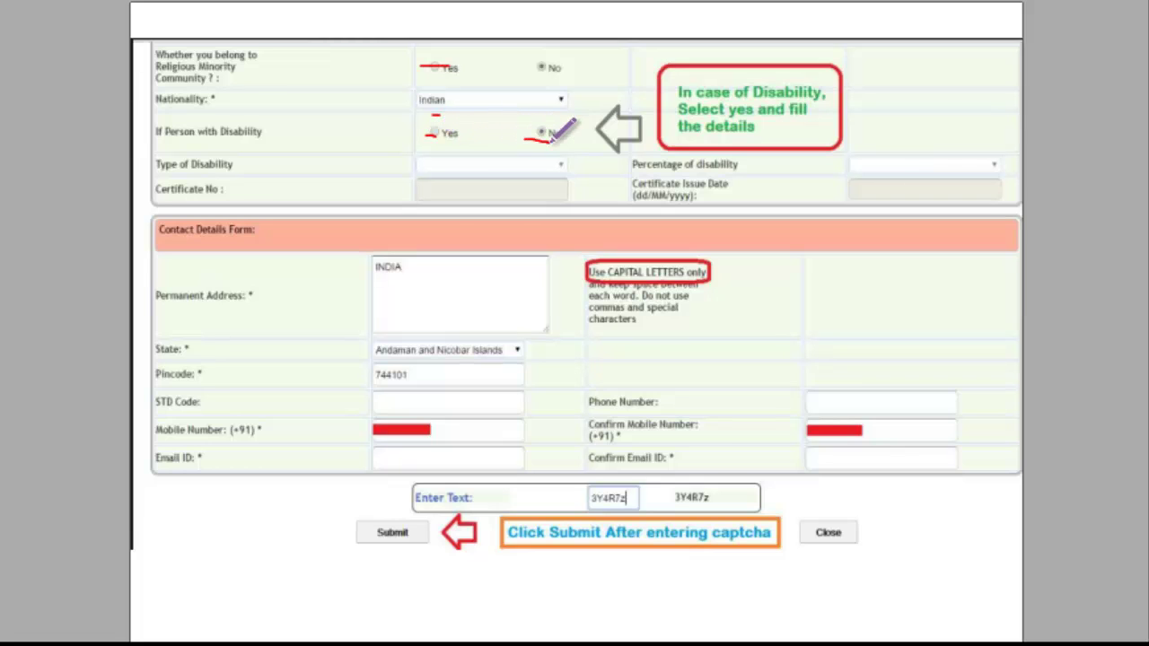
Mark the Type of Disability, Percentage of disability, Certificate No and Certificate Issue Date fields in red.
left_click(404, 163)
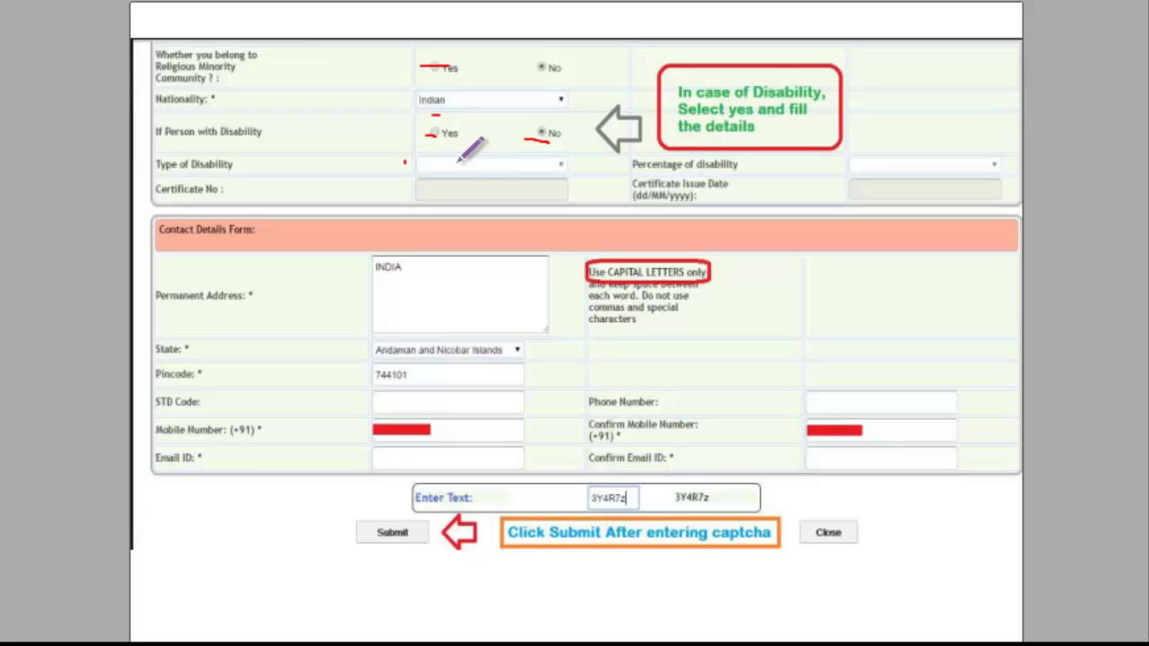
left_click(841, 163)
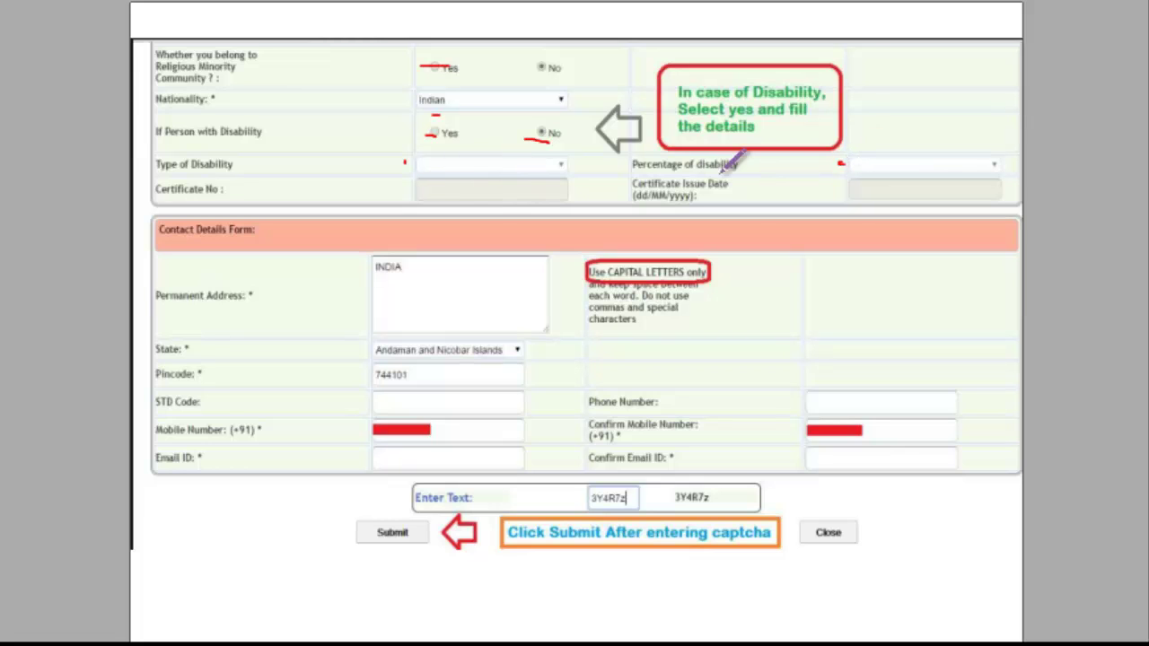
left_click_drag(428, 191, 457, 194)
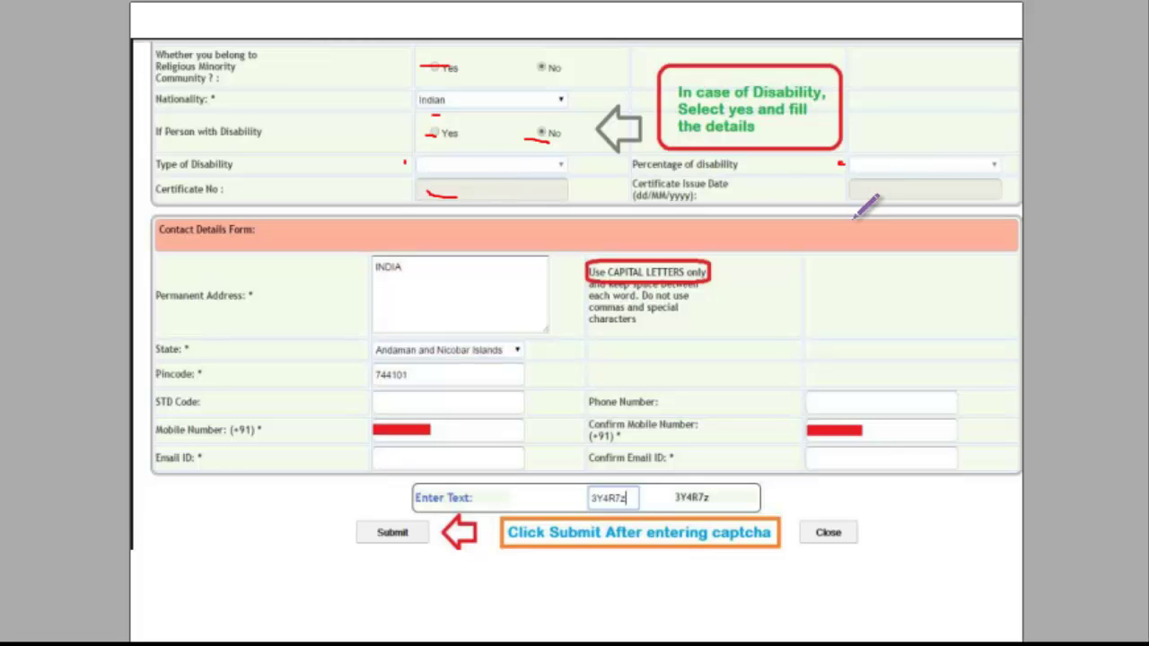
left_click_drag(843, 193, 876, 187)
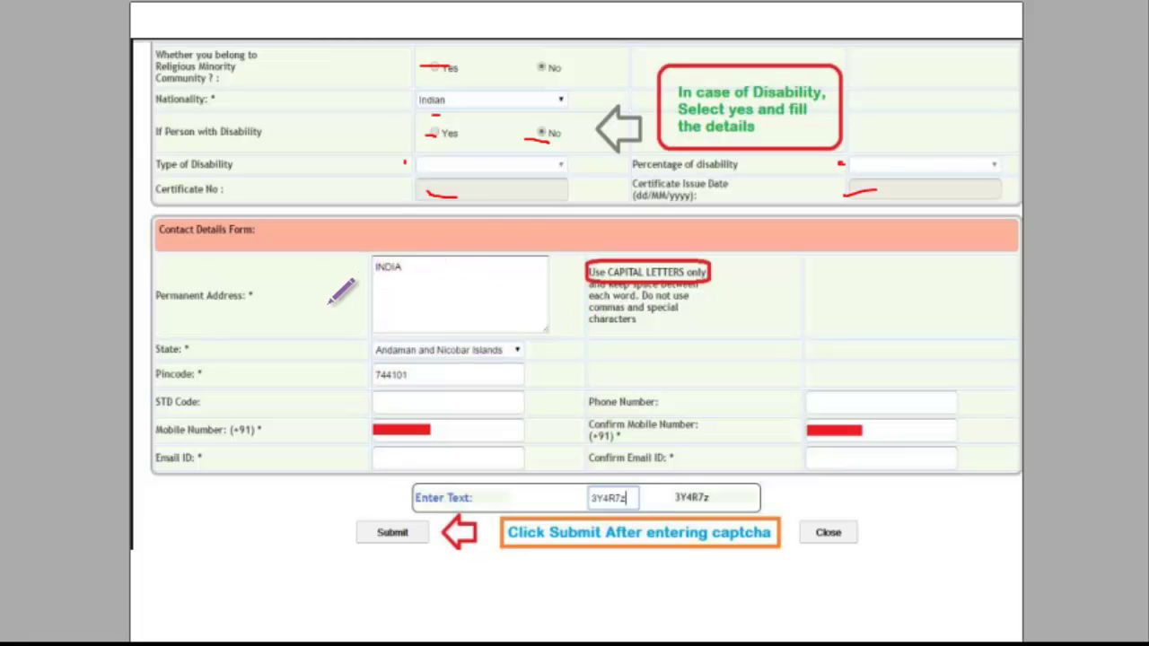
Draw crossing red strokes over the Permanent Address box, tick the State field and mark the Pincode field.
left_click_drag(323, 303, 503, 236)
left_click_drag(339, 316, 482, 253)
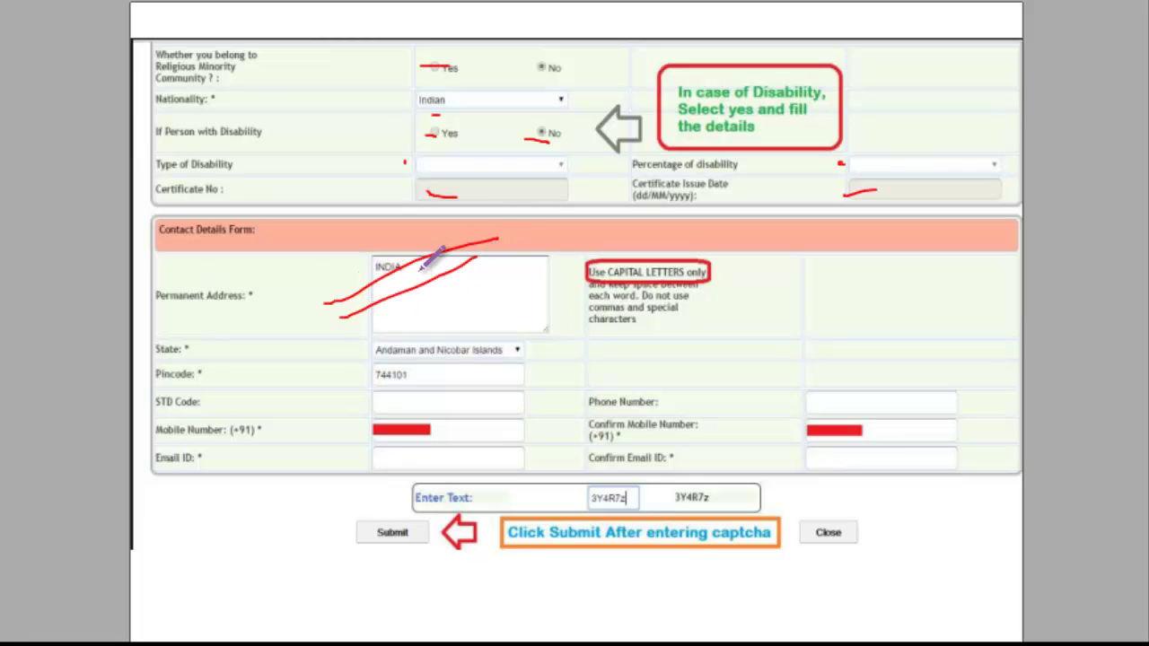
mouse_move(414, 266)
left_mouse_down()
mouse_move(460, 308)
mouse_move(440, 306)
left_mouse_up()
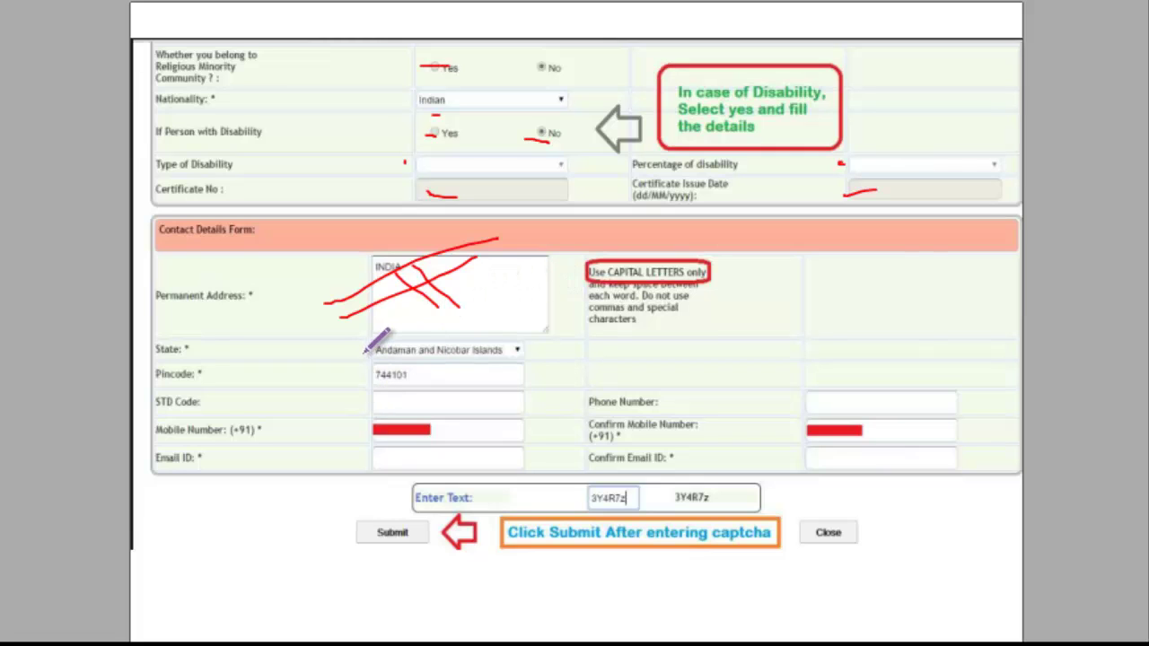
left_click_drag(363, 352, 395, 347)
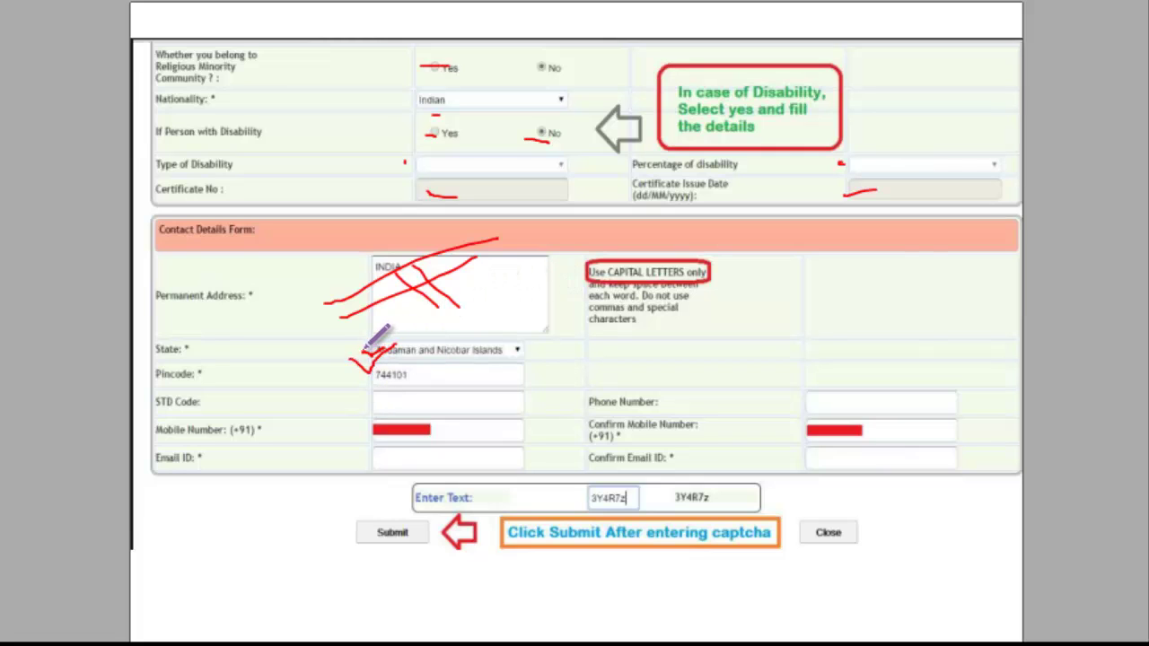
mouse_move(383, 388)
left_mouse_down()
mouse_move(425, 372)
mouse_move(422, 360)
mouse_move(415, 386)
mouse_move(406, 377)
mouse_move(429, 370)
left_mouse_up()
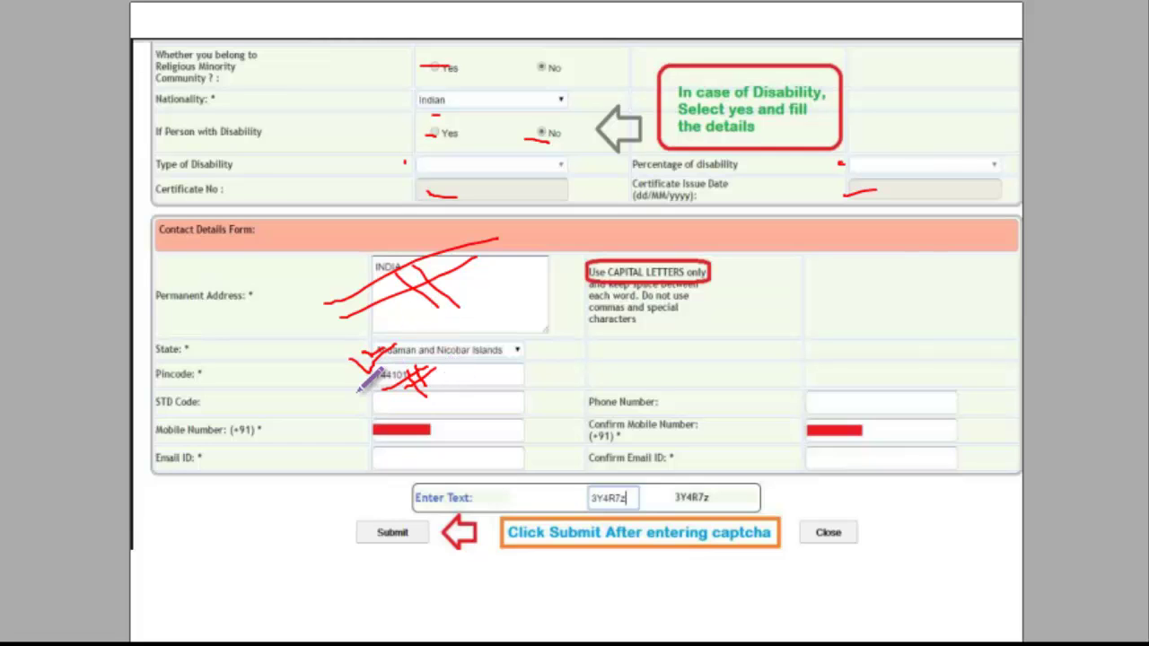
Mark the STD Code, Mobile Number, Confirm Mobile Number and Phone Number fields with red strokes.
mouse_move(377, 403)
left_mouse_down()
mouse_move(355, 404)
mouse_move(392, 413)
left_mouse_up()
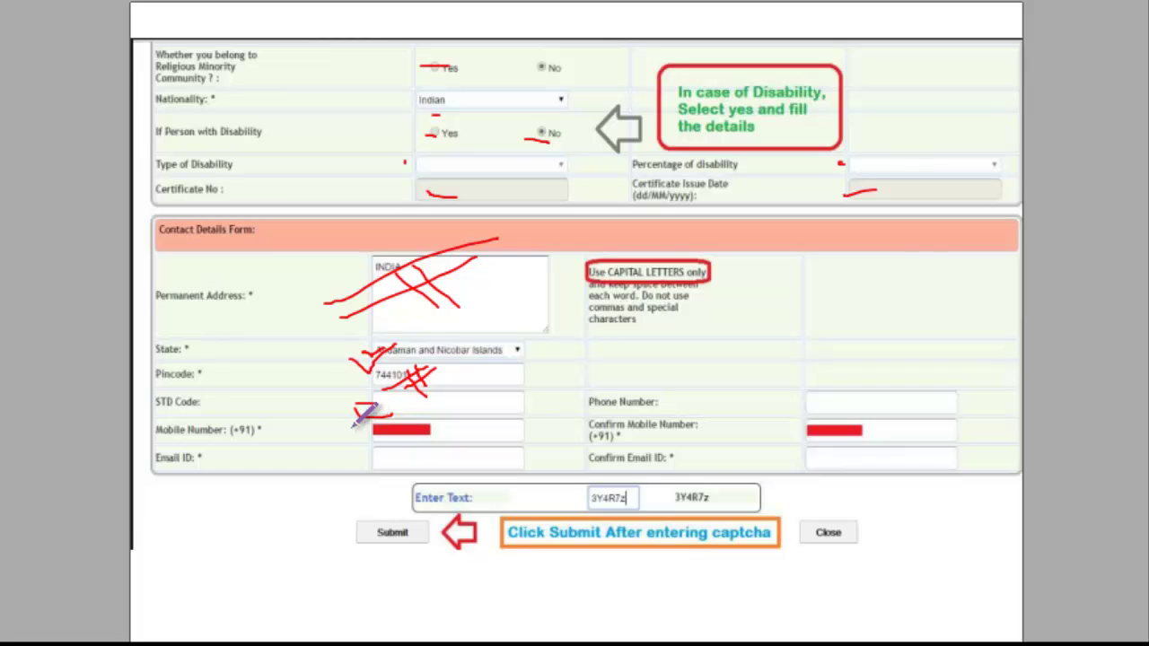
left_click_drag(373, 425, 395, 431)
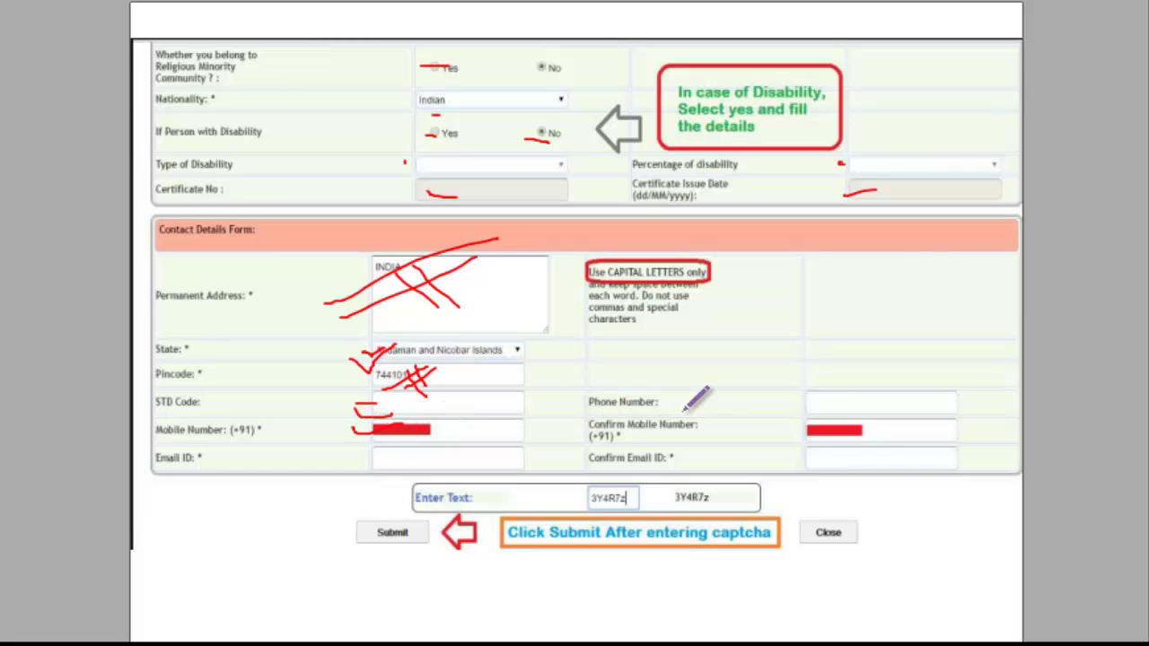
left_click_drag(582, 443, 632, 409)
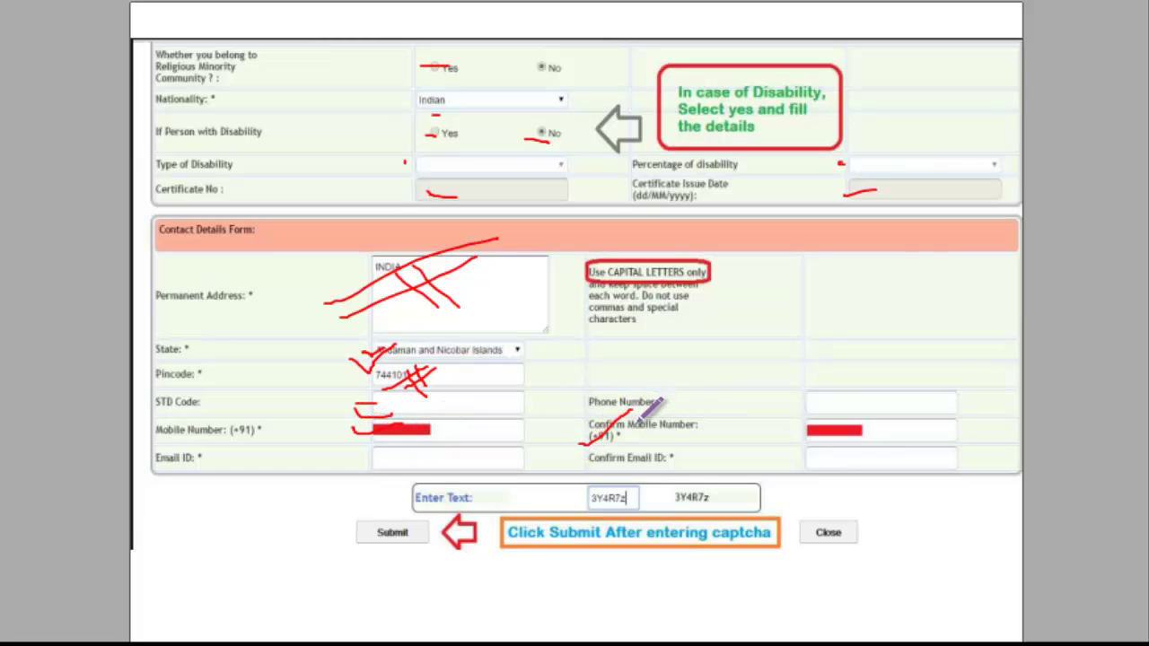
left_click_drag(810, 397, 917, 380)
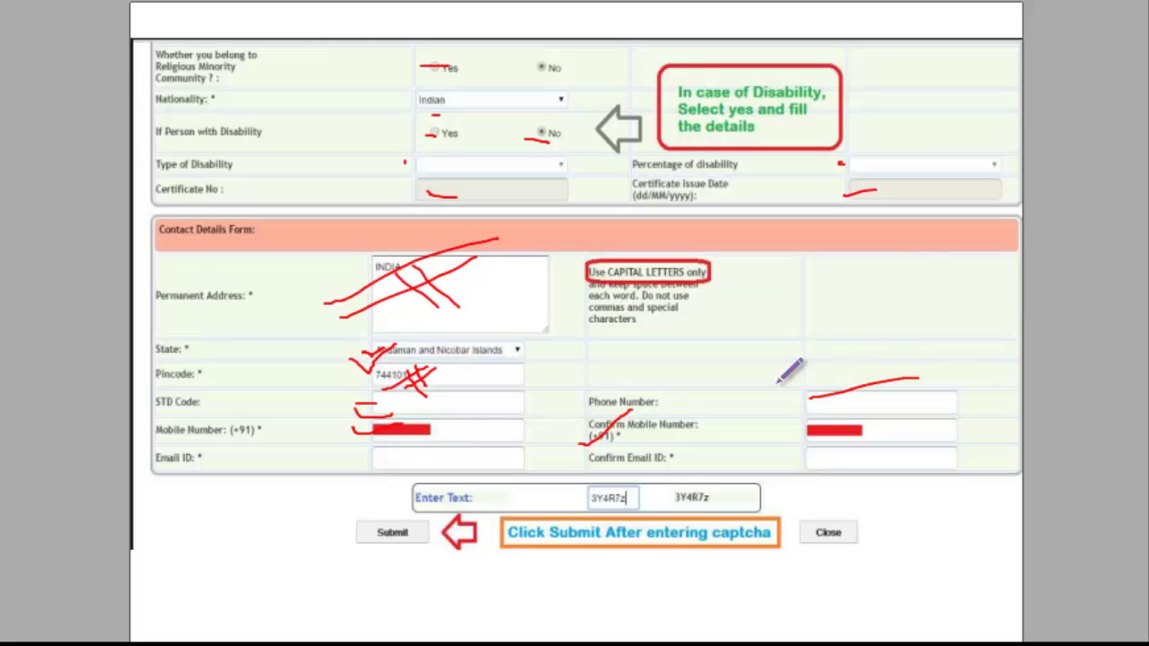
Mark the Email ID, Confirm Email ID and captcha text fields with red strokes.
left_click_drag(354, 465, 379, 455)
left_click_drag(435, 430, 356, 464)
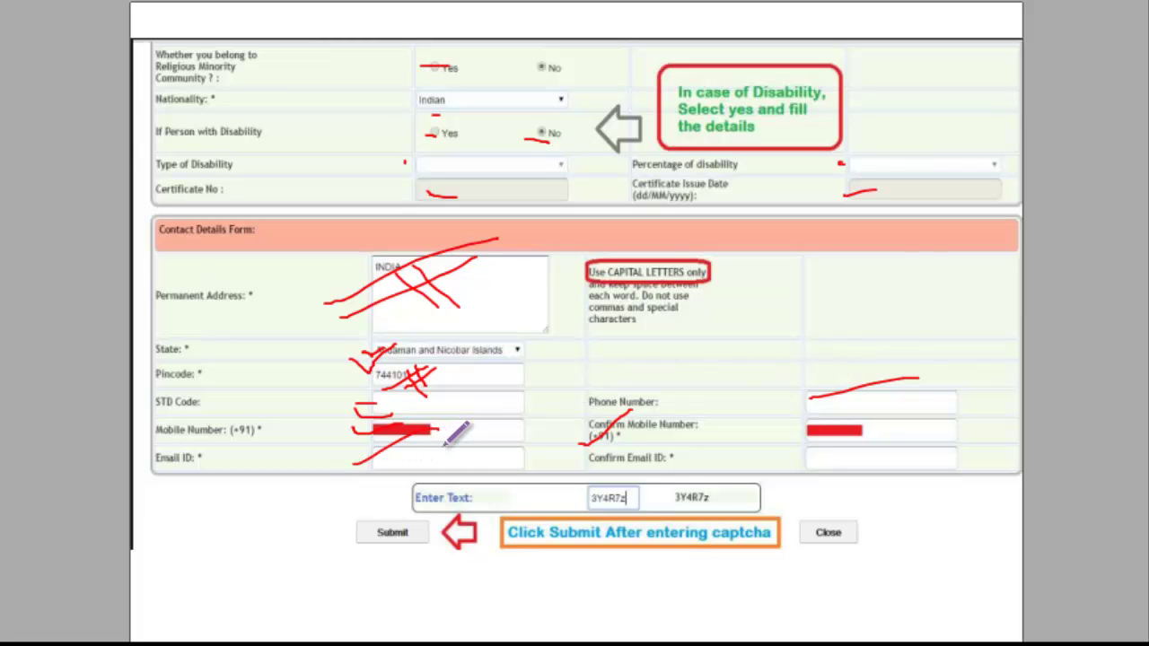
left_click_drag(792, 458, 819, 458)
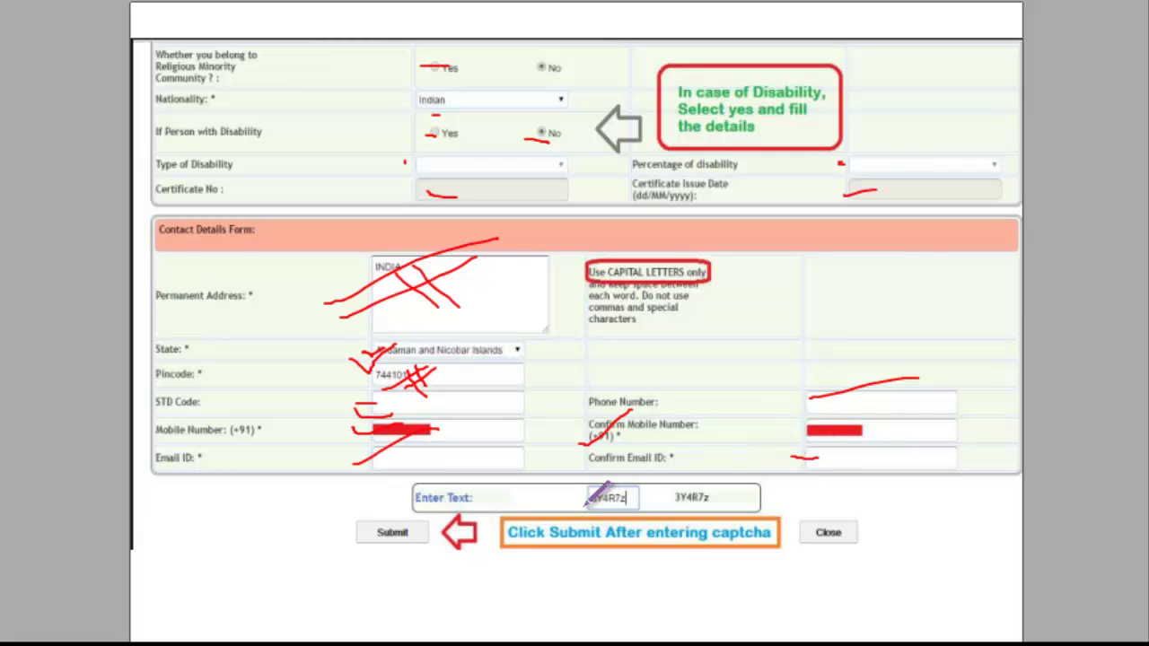
mouse_move(590, 482)
left_mouse_down()
mouse_move(617, 469)
mouse_move(584, 497)
mouse_move(618, 485)
left_mouse_up()
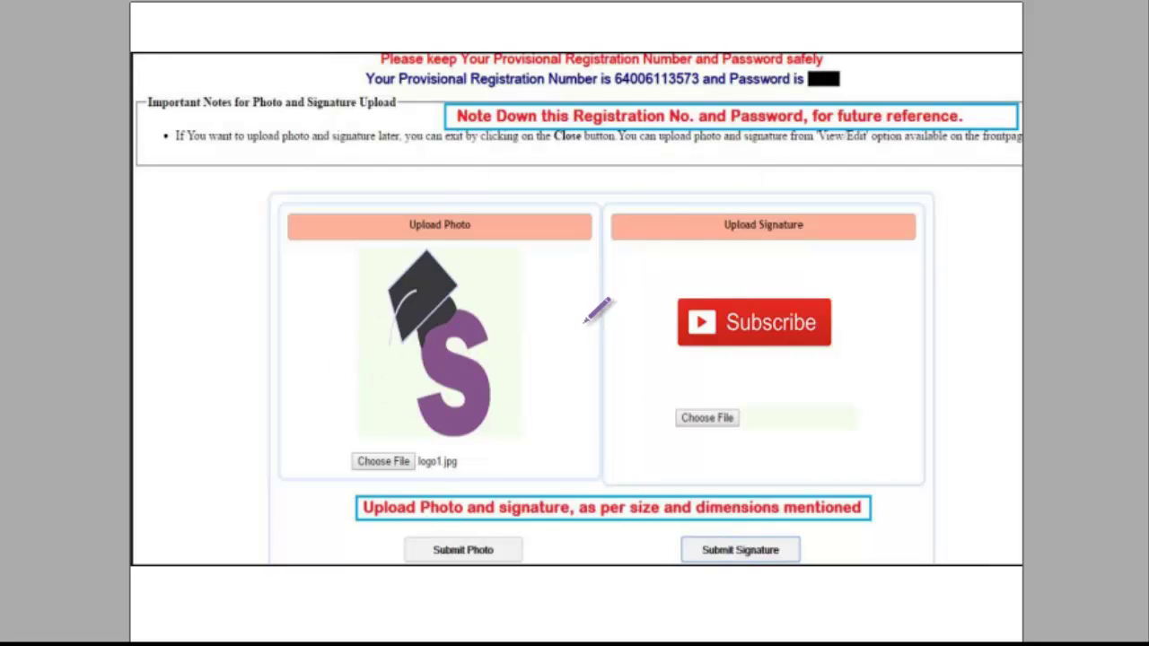
On the upload page, circle both Choose File and both Submit buttons in red, and tick the photo and signature areas.
mouse_move(335, 466)
left_mouse_down()
mouse_move(394, 435)
mouse_move(351, 493)
mouse_move(334, 458)
left_mouse_up()
mouse_move(714, 449)
left_mouse_down()
mouse_move(713, 395)
mouse_move(816, 395)
mouse_move(697, 462)
left_mouse_up()
left_click_drag(685, 248, 754, 216)
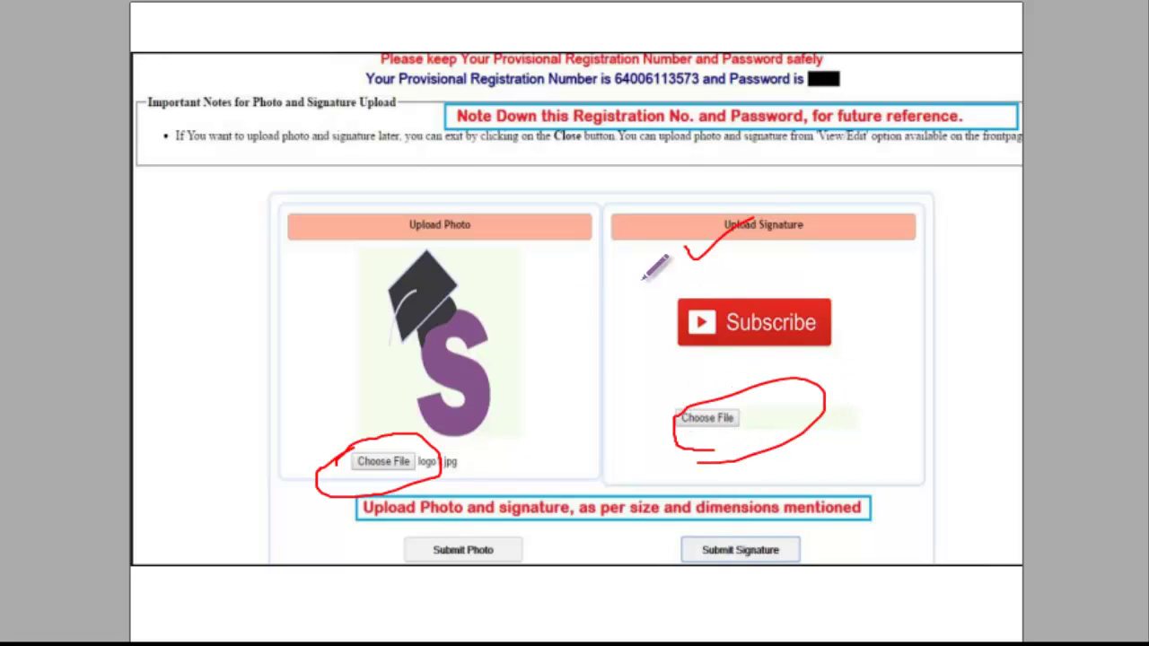
left_click_drag(434, 289, 517, 219)
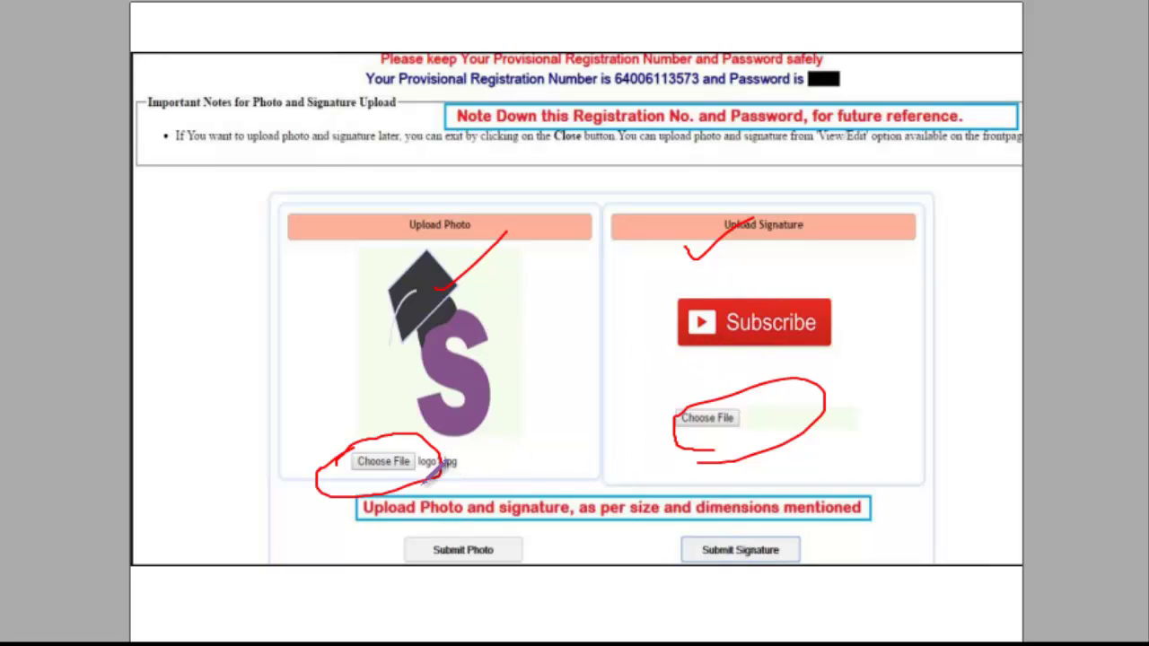
left_click_drag(494, 574, 496, 526)
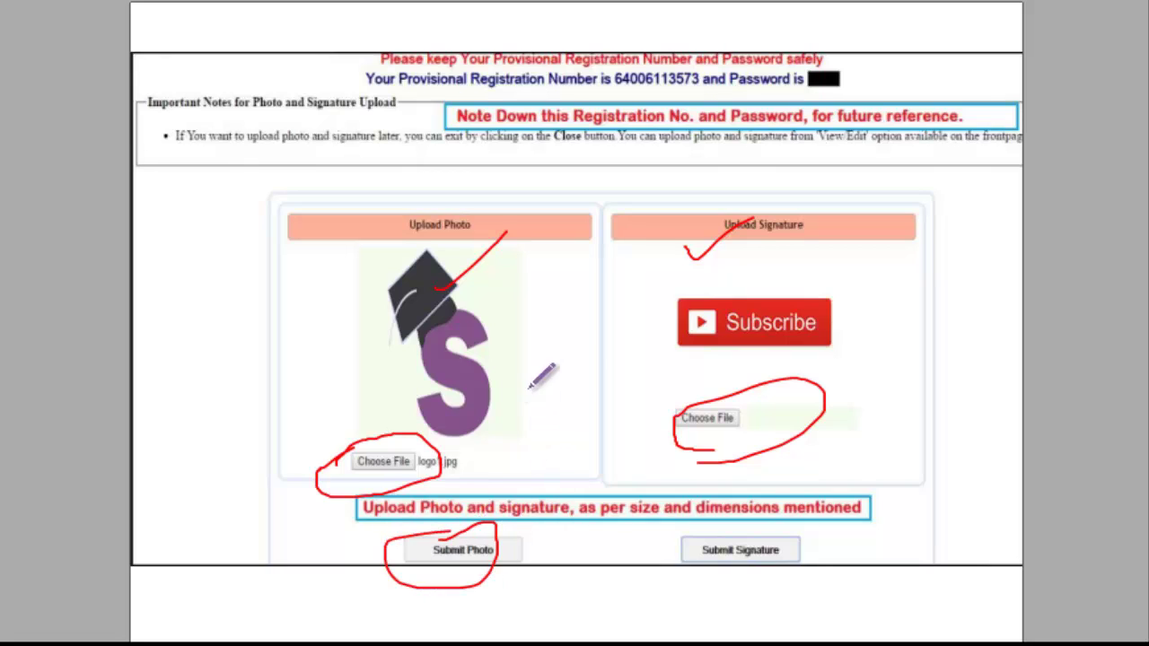
mouse_move(672, 559)
left_mouse_down()
mouse_move(797, 528)
mouse_move(690, 561)
left_mouse_up()
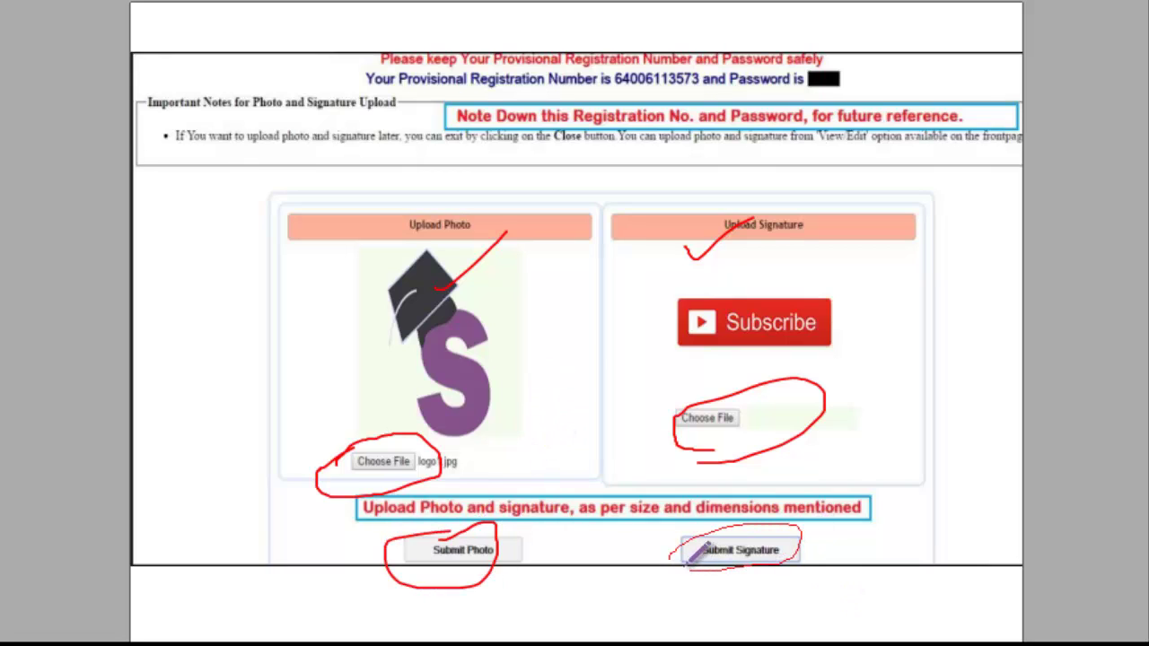
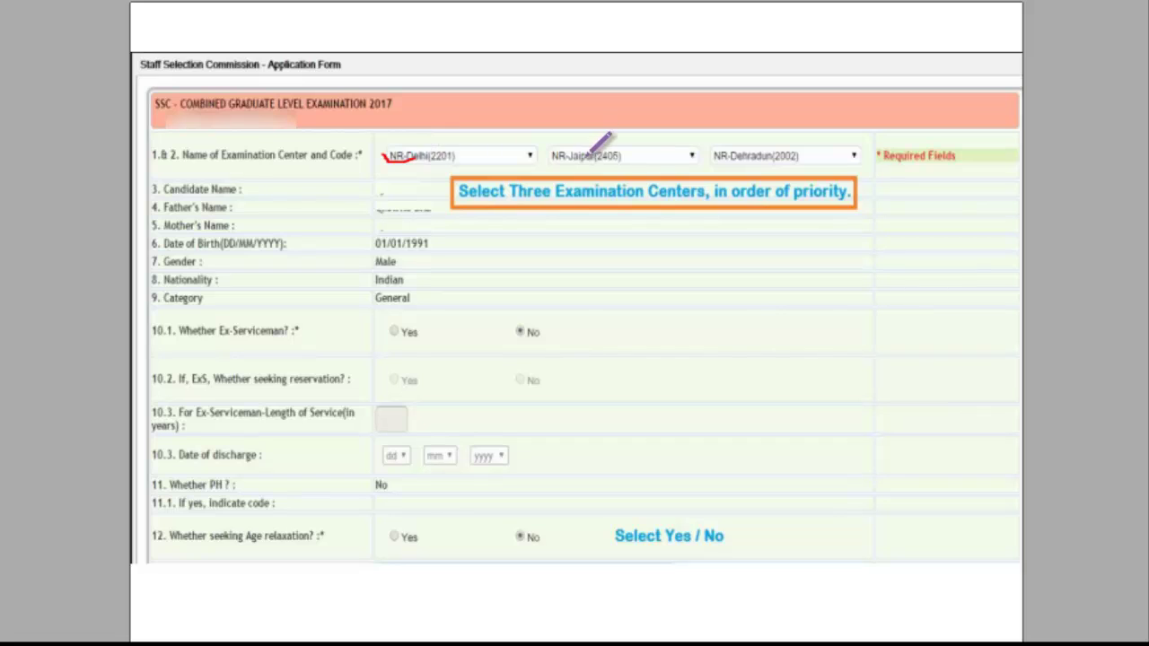
Mark the second and third examination centre choices, the candidate and parent name rows, Date of Birth and Category in red.
left_click_drag(583, 155, 636, 173)
left_click_drag(736, 170, 795, 159)
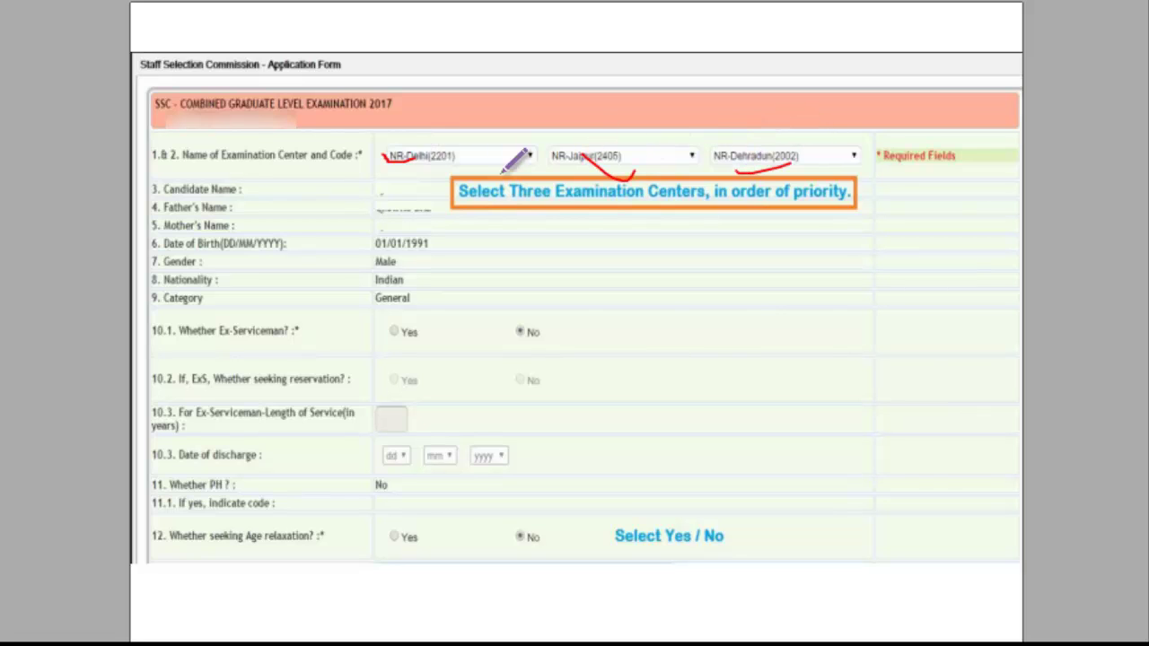
mouse_move(350, 192)
left_mouse_down()
mouse_move(413, 198)
mouse_move(402, 218)
mouse_move(421, 242)
left_mouse_up()
mouse_move(376, 289)
left_mouse_down()
mouse_move(408, 302)
mouse_move(421, 334)
mouse_move(416, 369)
left_mouse_up()
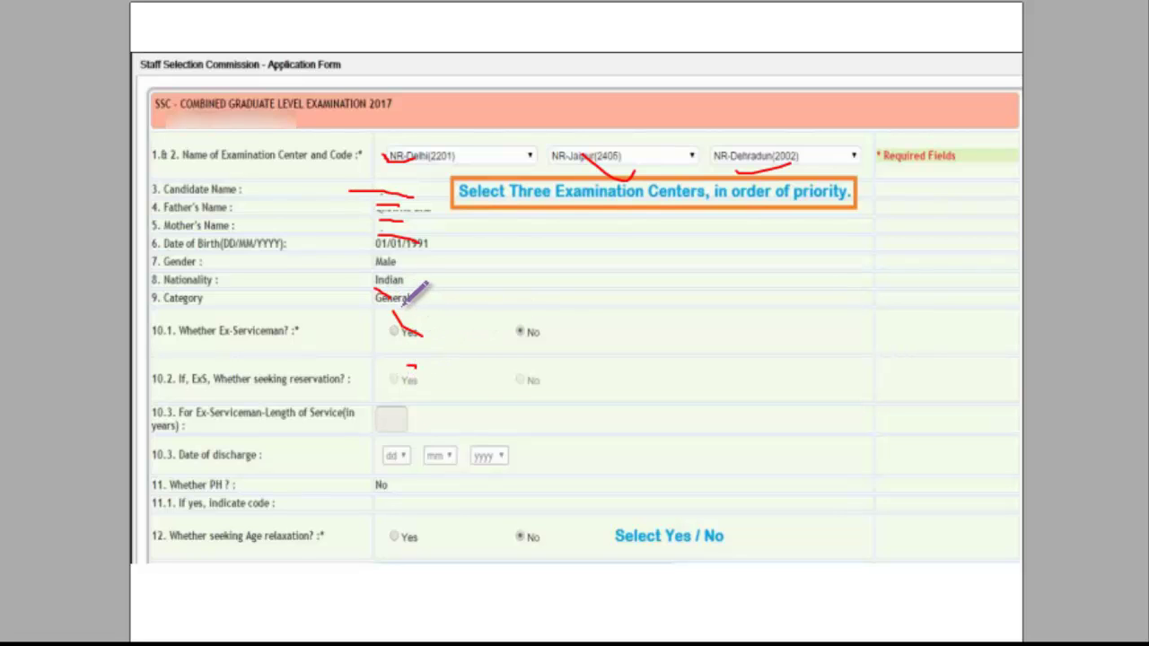
Mark the Ex-Serviceman Yes option, circle the reservation Yes option and length of service box, and underline the Date of discharge.
left_click_drag(401, 310, 417, 339)
mouse_move(386, 386)
left_mouse_down()
mouse_move(384, 375)
mouse_move(408, 381)
mouse_move(384, 389)
left_mouse_up()
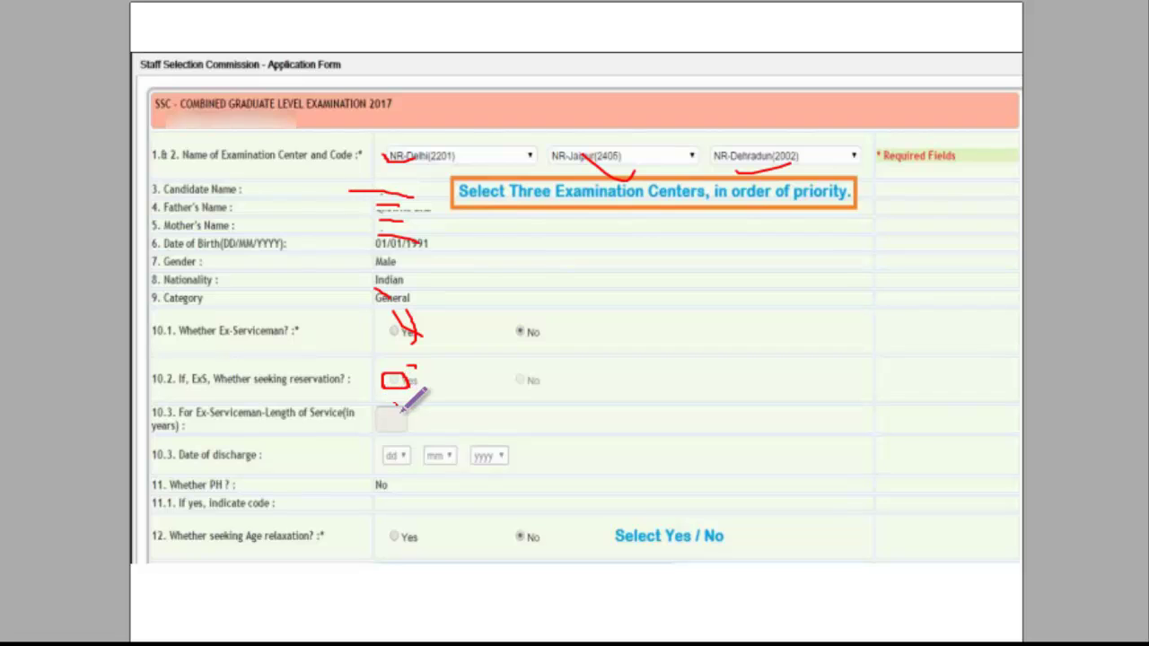
left_click_drag(373, 411, 393, 402)
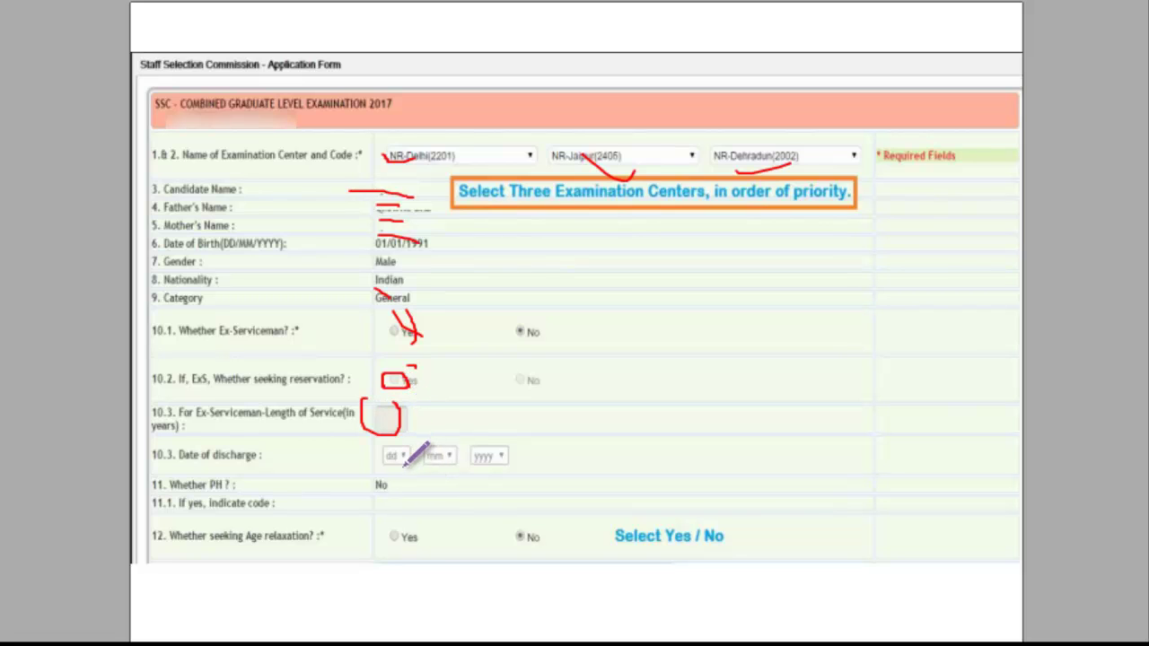
left_click_drag(393, 466, 430, 464)
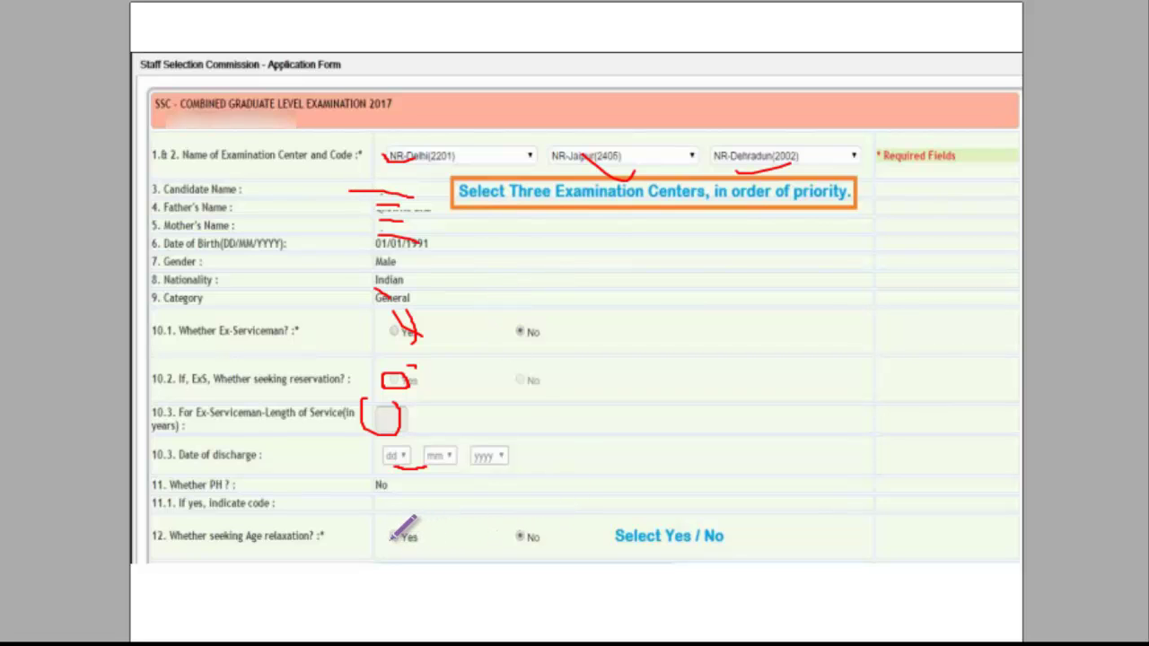
Mark the age relaxation Yes option, circle the age as on 01.08.2017 and mark the Preference for Group of posts row.
mouse_move(391, 537)
left_mouse_down()
mouse_move(397, 527)
mouse_move(386, 544)
mouse_move(405, 549)
mouse_move(411, 535)
left_mouse_up()
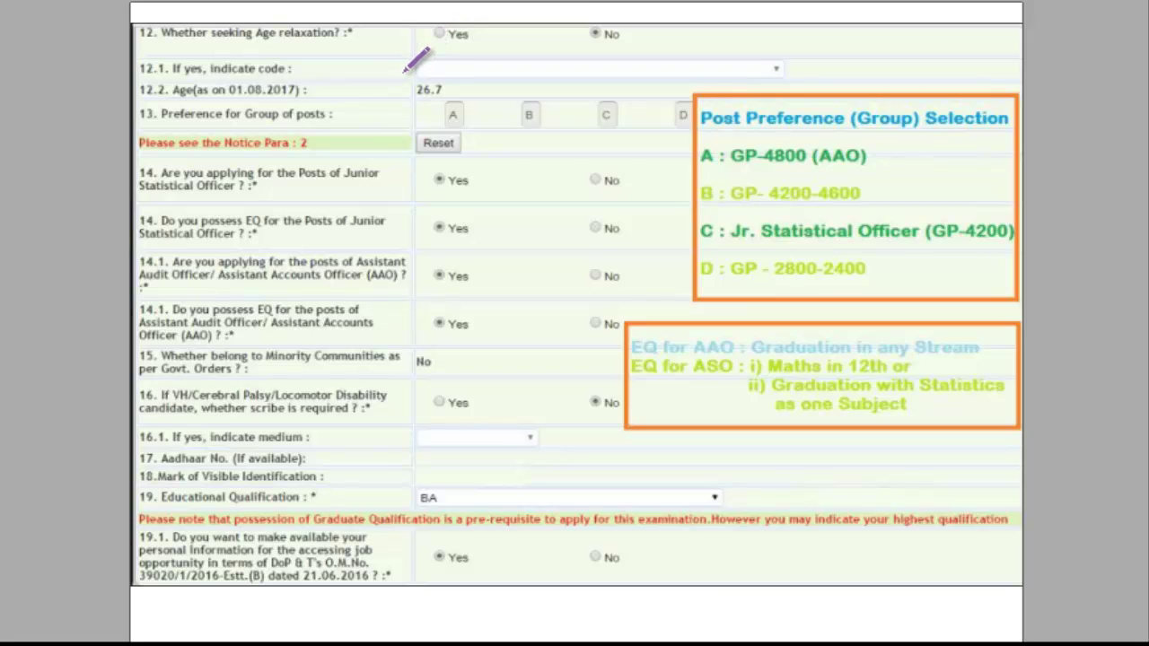
mouse_move(404, 72)
left_mouse_down()
mouse_move(431, 71)
mouse_move(441, 97)
mouse_move(417, 104)
mouse_move(401, 94)
mouse_move(416, 71)
left_mouse_up()
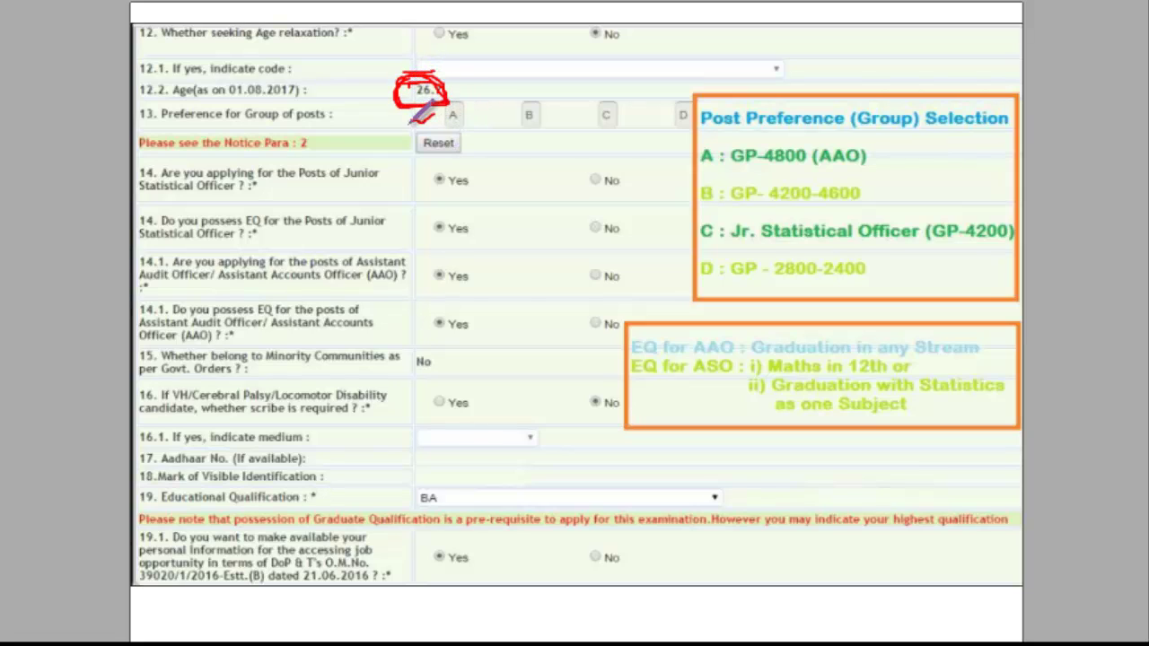
left_click_drag(418, 93, 415, 115)
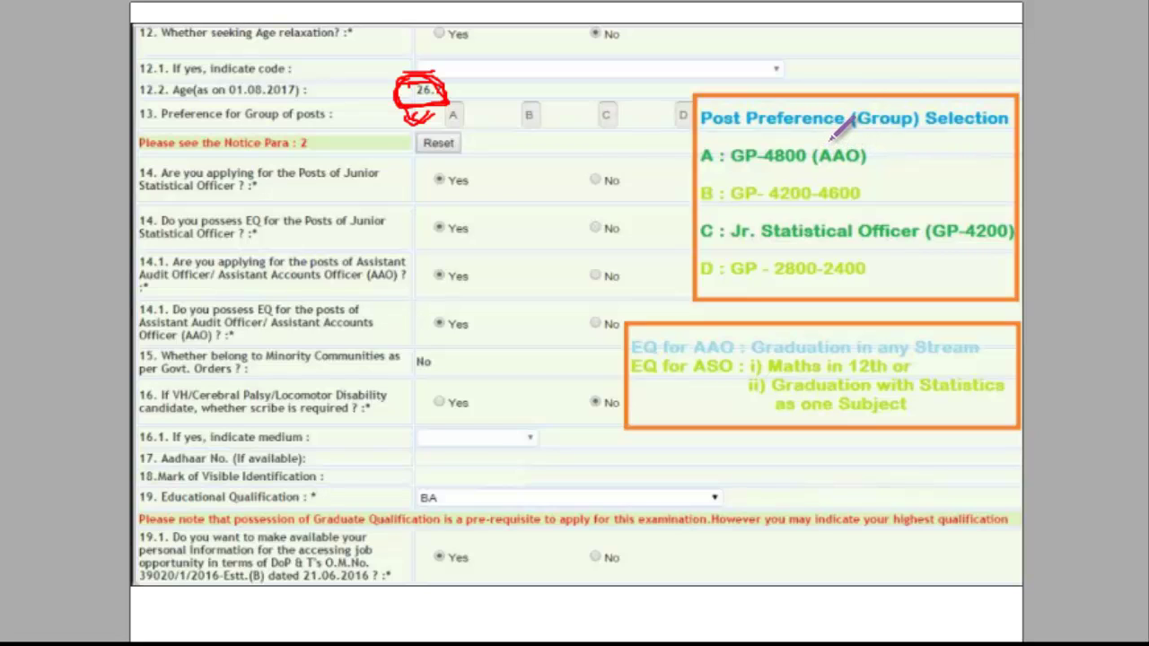
In the Post Preference box, mark AAO with a note beside it, circle 4200-4600 and bracket the GP 2800-2400 line.
left_click_drag(821, 141, 906, 150)
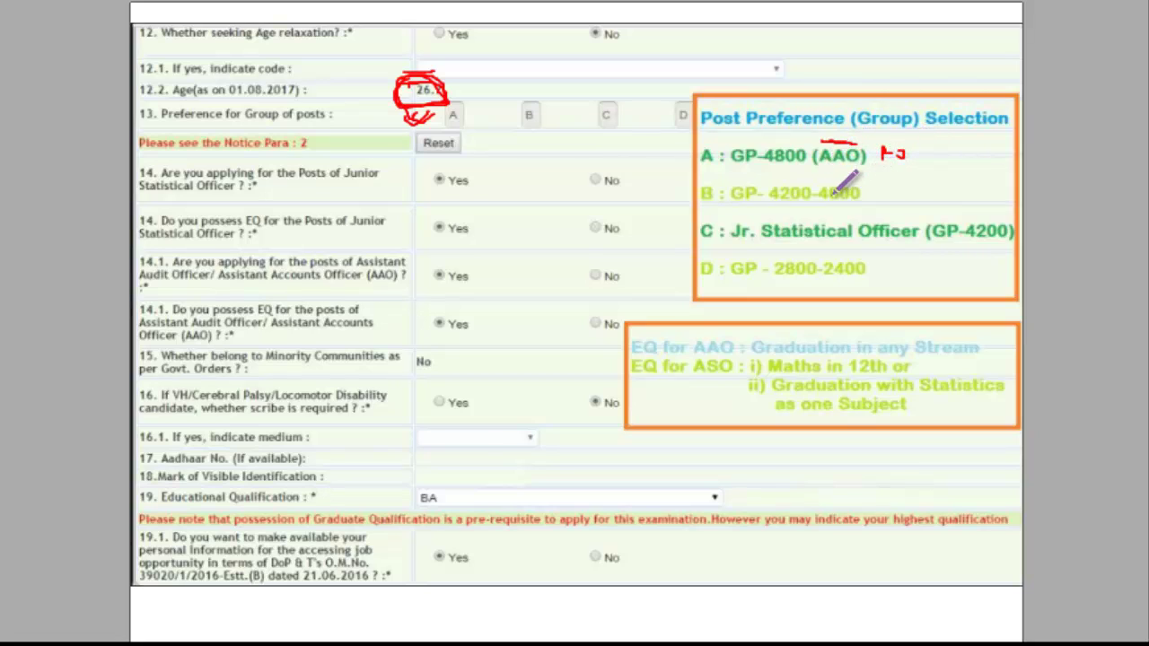
mouse_move(795, 205)
left_mouse_down()
mouse_move(847, 203)
mouse_move(761, 196)
mouse_move(810, 201)
left_mouse_up()
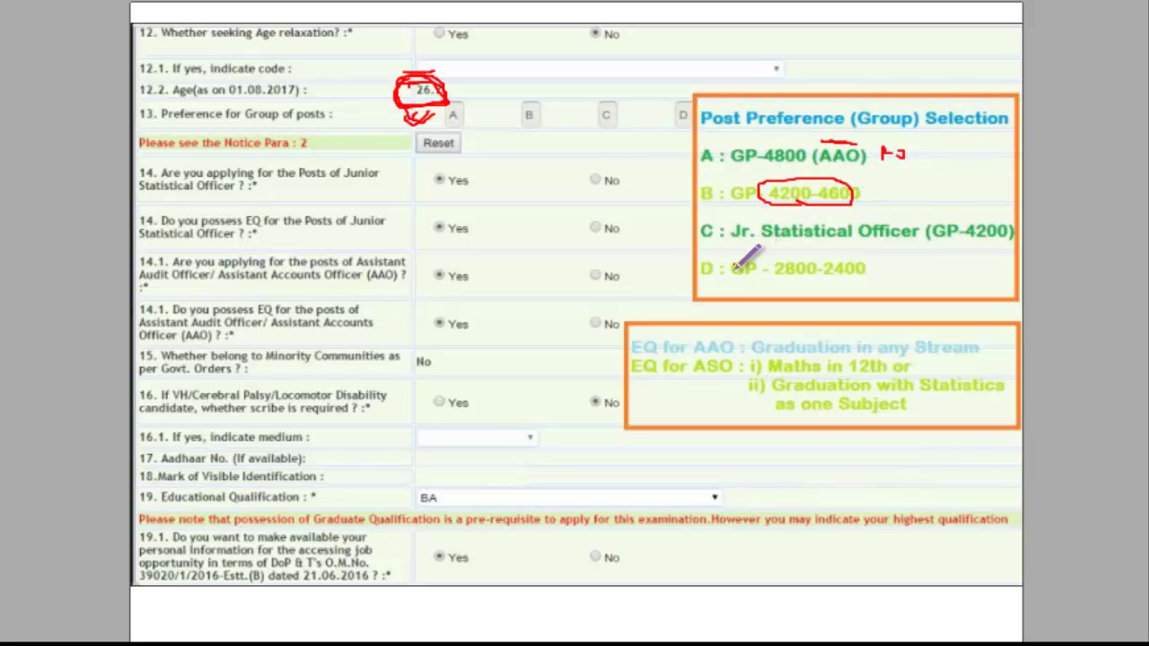
left_click_drag(734, 264, 737, 279)
left_click_drag(877, 264, 905, 286)
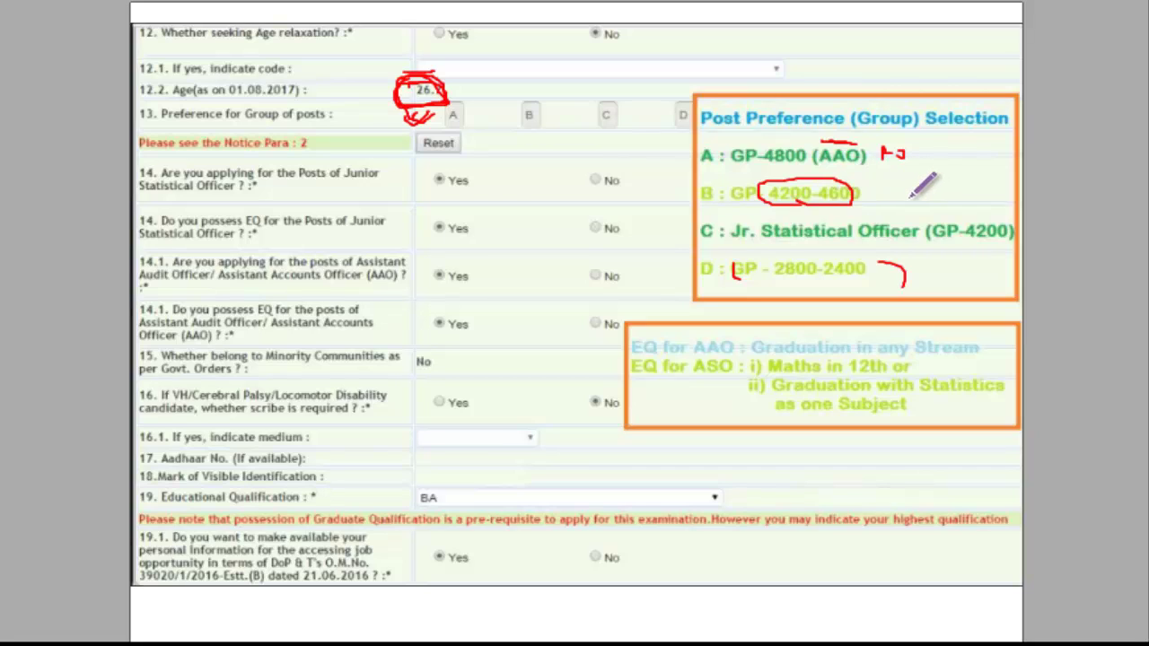
Circle the group letters B and A, then write a circled 1 beside group B and a circled 2 beside group A.
mouse_move(693, 192)
left_mouse_down()
mouse_move(718, 201)
mouse_move(705, 205)
mouse_move(718, 182)
left_mouse_up()
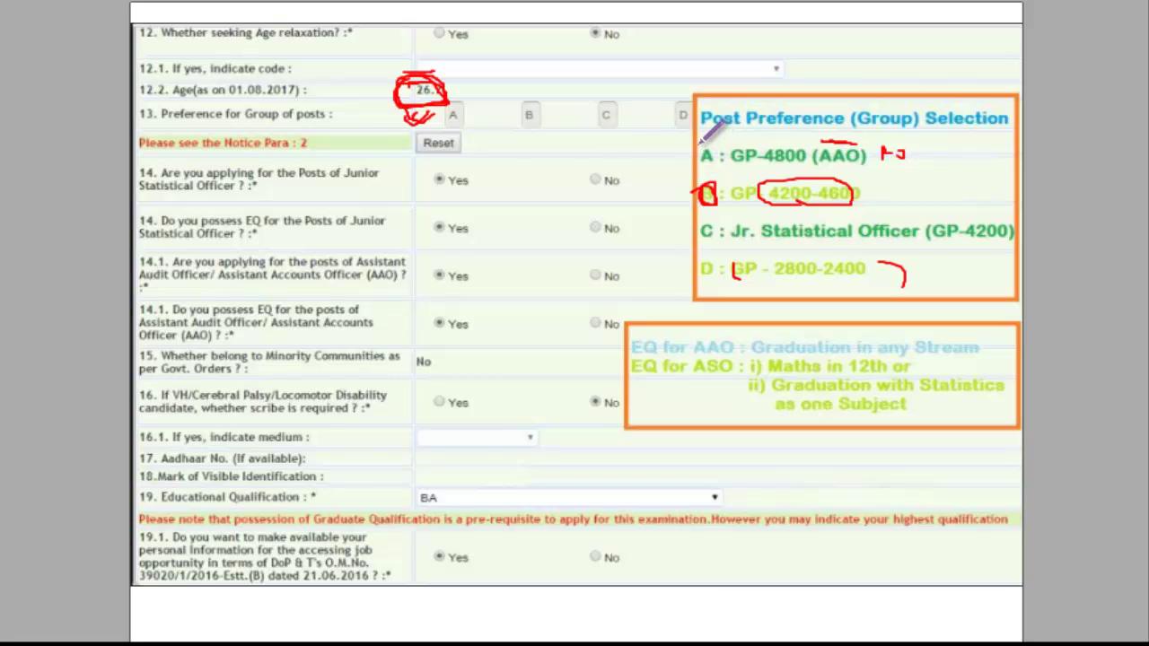
mouse_move(709, 144)
left_mouse_down()
mouse_move(725, 171)
mouse_move(707, 143)
mouse_move(718, 151)
left_mouse_up()
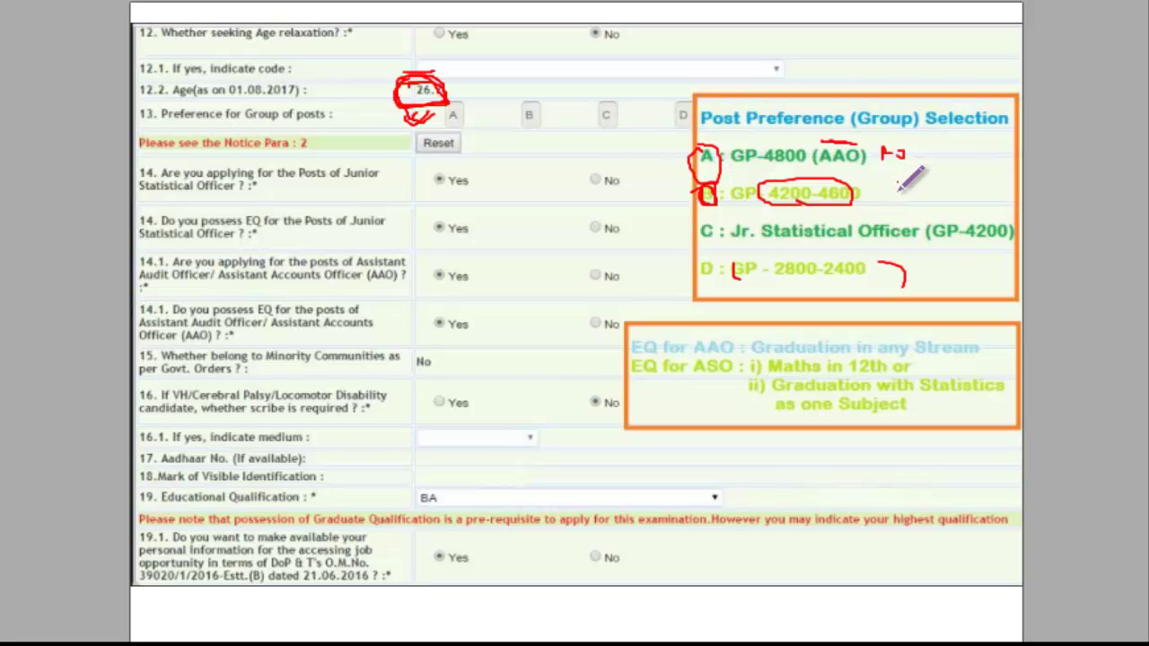
left_click_drag(897, 181, 893, 205)
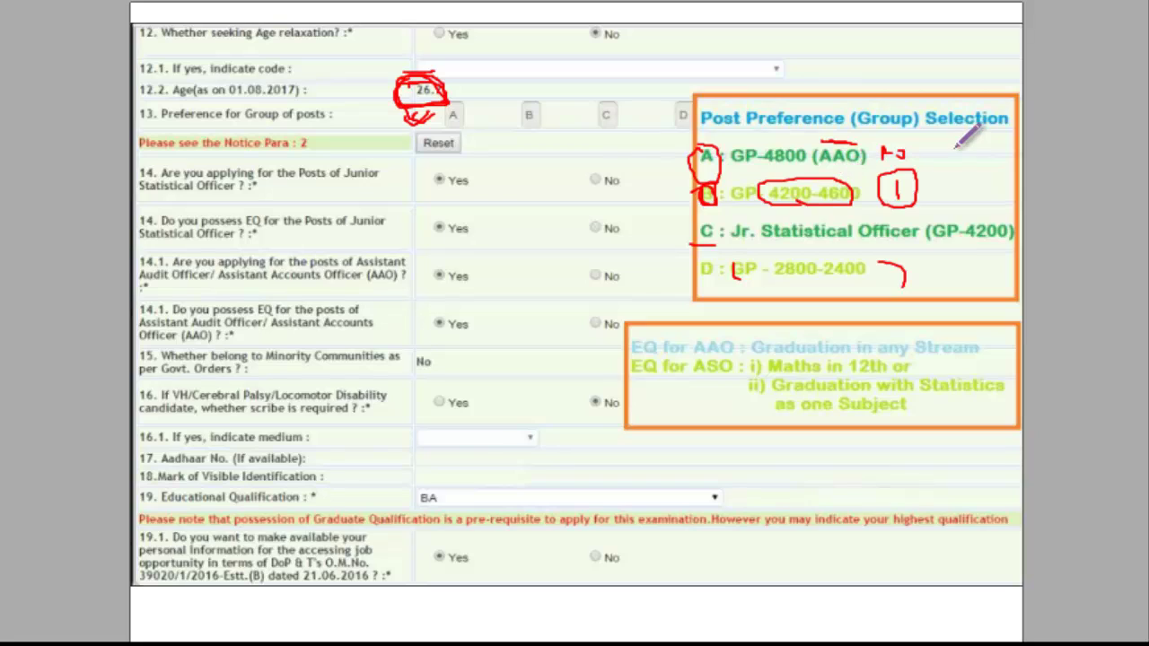
left_click_drag(944, 147, 955, 140)
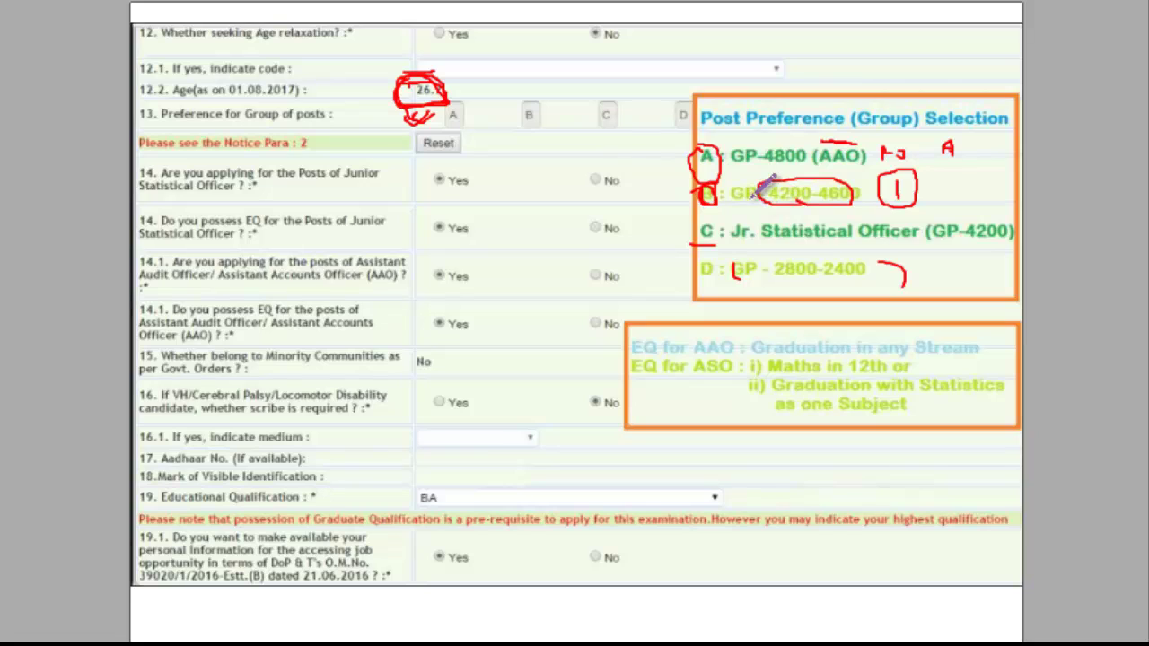
mouse_move(976, 142)
left_mouse_down()
mouse_move(990, 149)
mouse_move(988, 124)
mouse_move(1014, 166)
mouse_move(983, 121)
left_mouse_up()
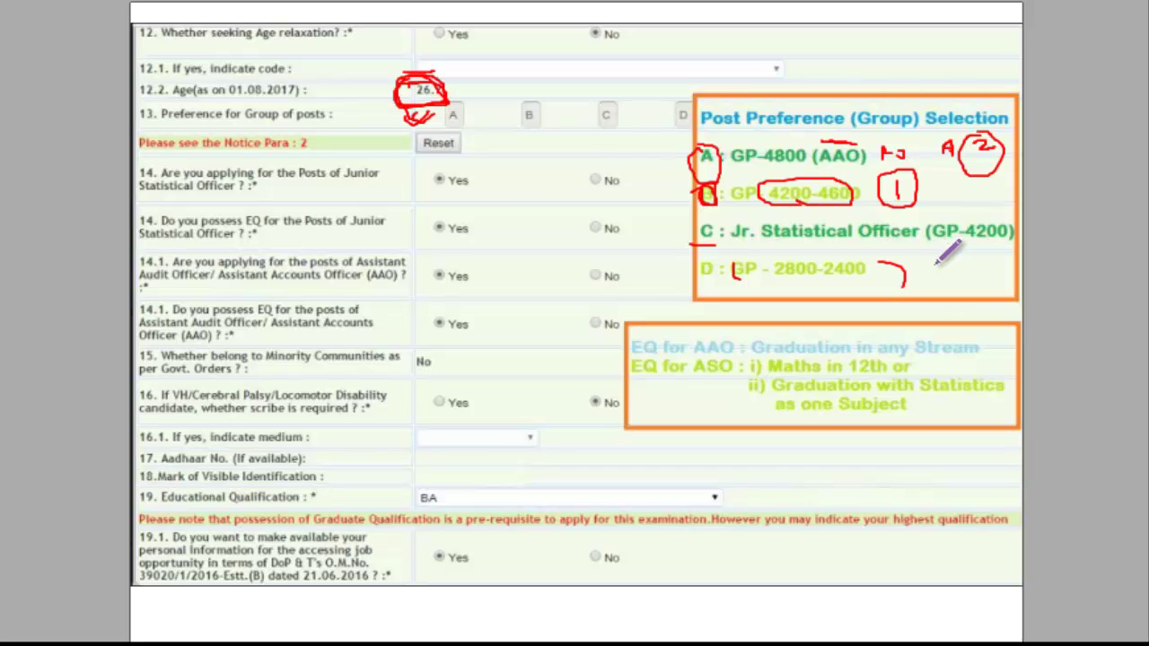
Write a circled mark beside group D, underline its 2800-2400 grade pay and circle the group letter C.
mouse_move(933, 262)
left_mouse_down()
mouse_move(937, 273)
mouse_move(944, 262)
mouse_move(932, 278)
mouse_move(944, 283)
mouse_move(951, 235)
mouse_move(947, 257)
left_mouse_up()
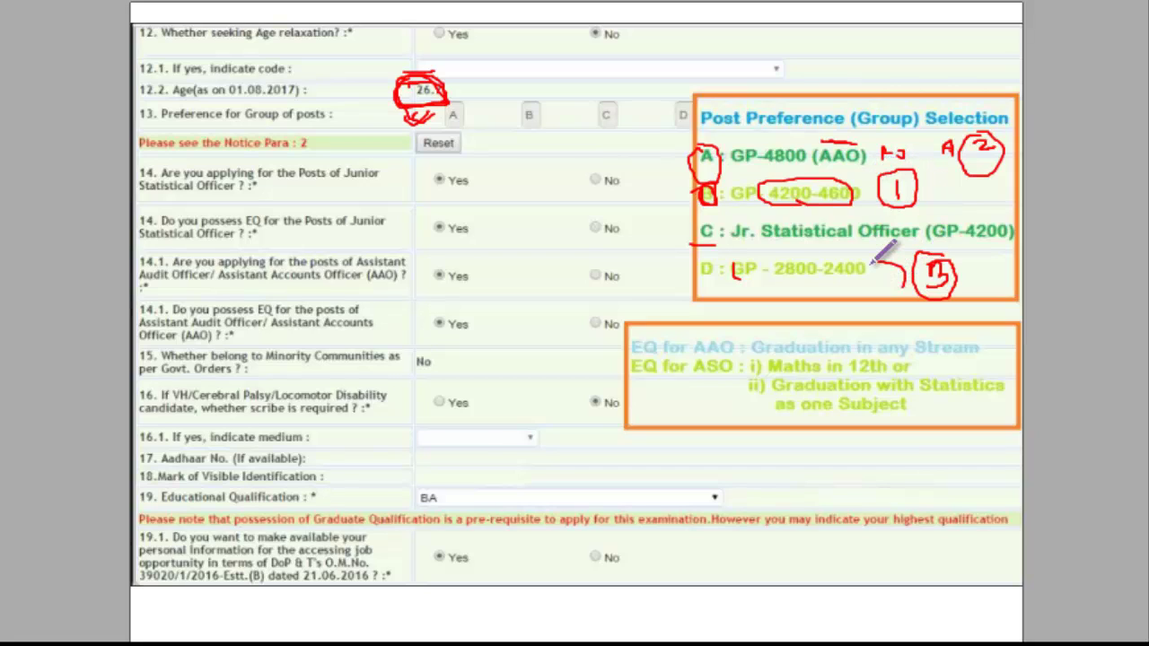
left_click_drag(801, 286, 845, 285)
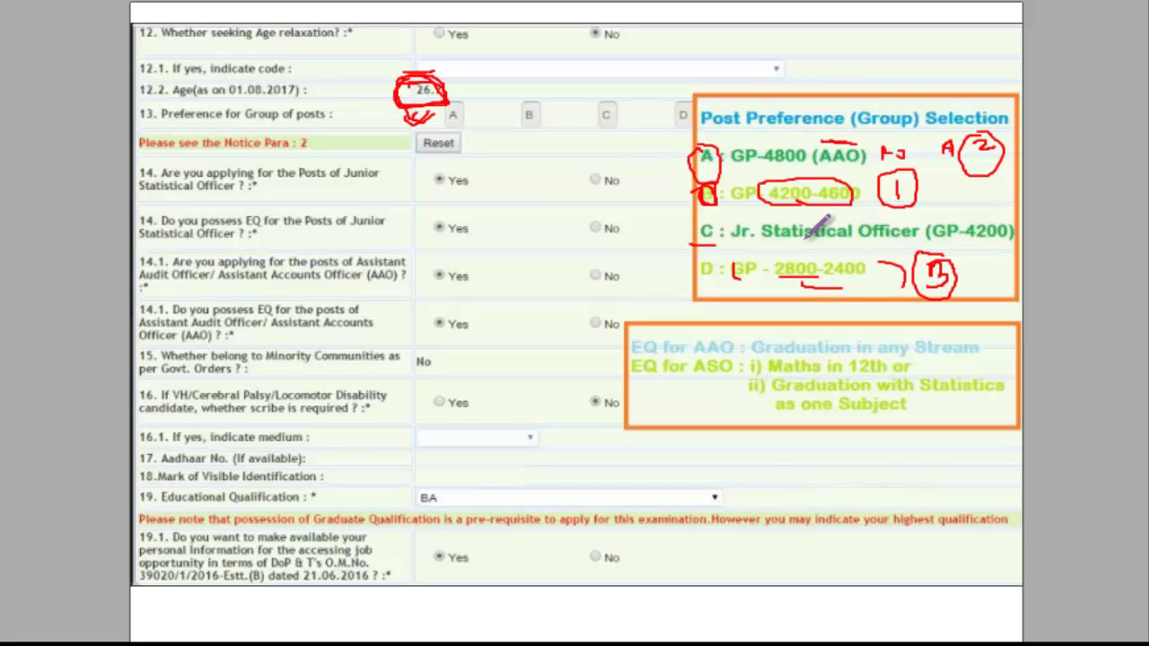
mouse_move(718, 216)
left_mouse_down()
mouse_move(700, 235)
mouse_move(716, 226)
mouse_move(717, 245)
left_mouse_up()
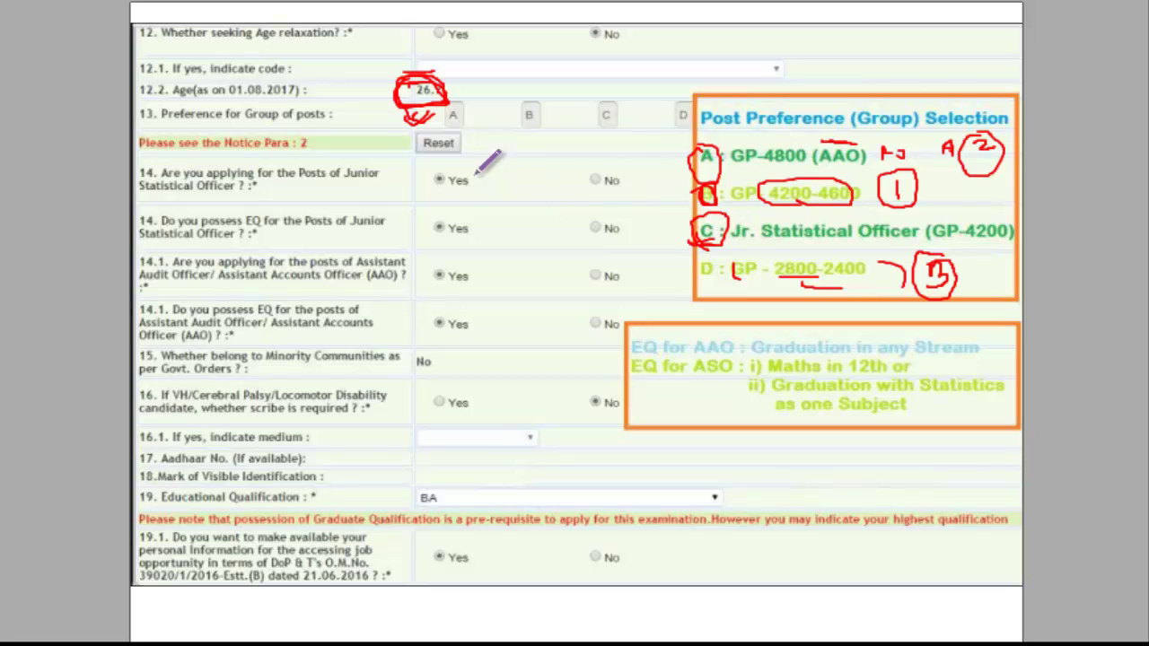
Mark the Yes answers of both Junior Statistical Officer questions, then circle EQ for AAO and underline Graduation in any Stream.
left_click_drag(423, 180, 453, 183)
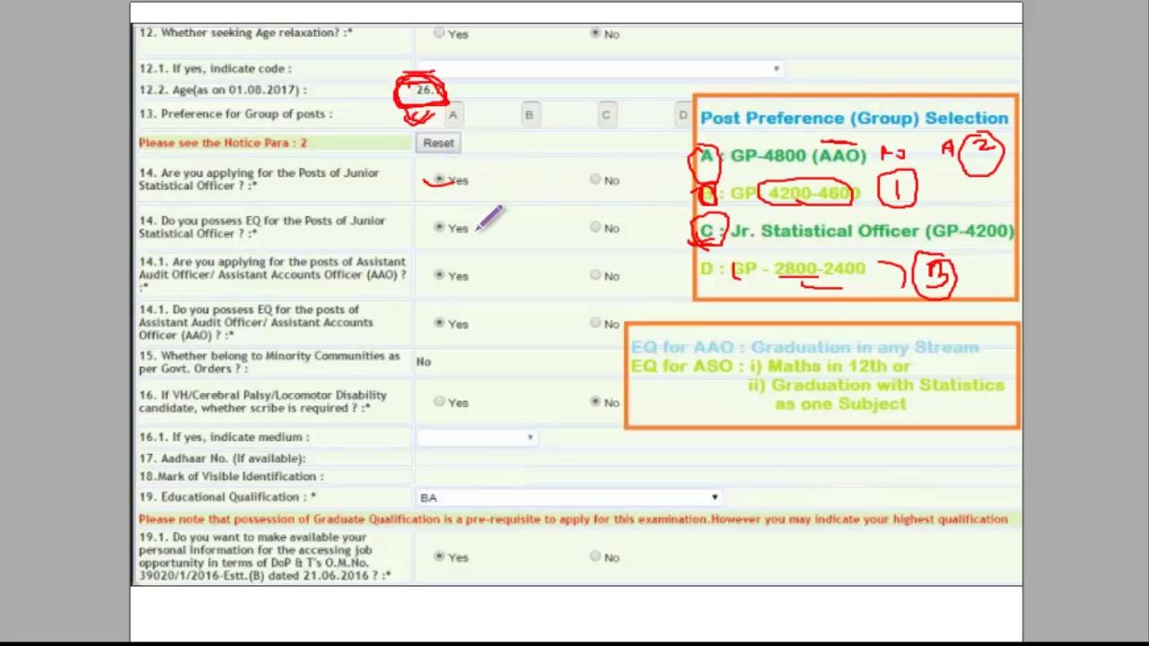
mouse_move(447, 231)
left_mouse_down()
mouse_move(478, 227)
mouse_move(429, 245)
mouse_move(453, 214)
left_mouse_up()
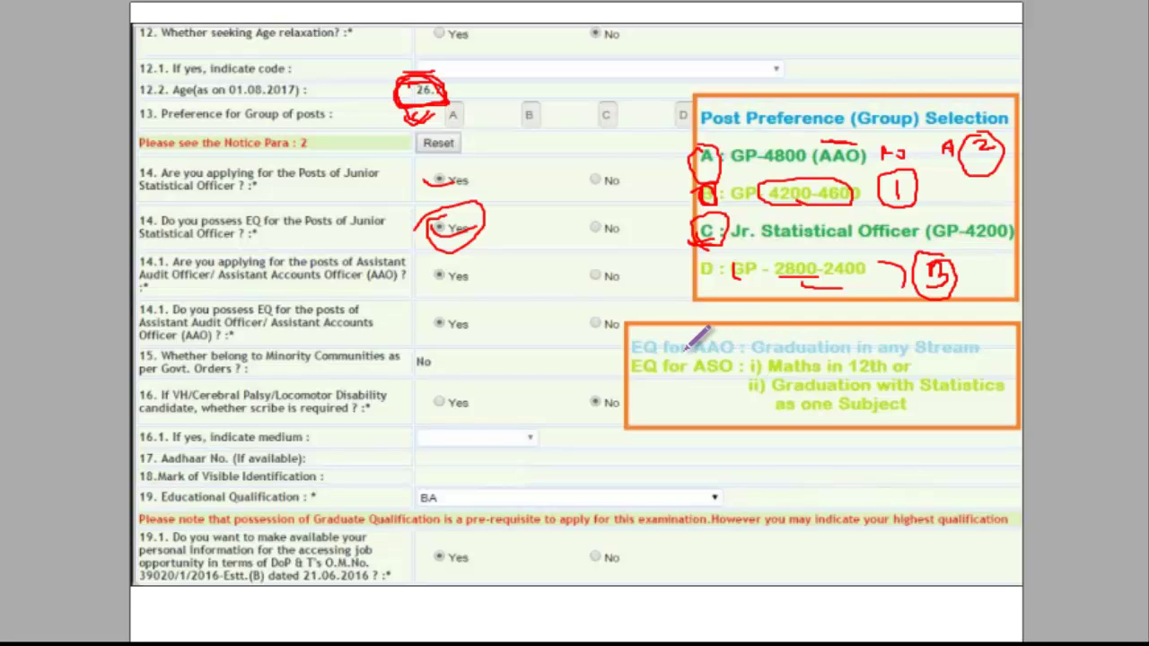
mouse_move(686, 354)
left_mouse_down()
mouse_move(736, 357)
mouse_move(673, 332)
mouse_move(634, 349)
mouse_move(656, 356)
left_mouse_up()
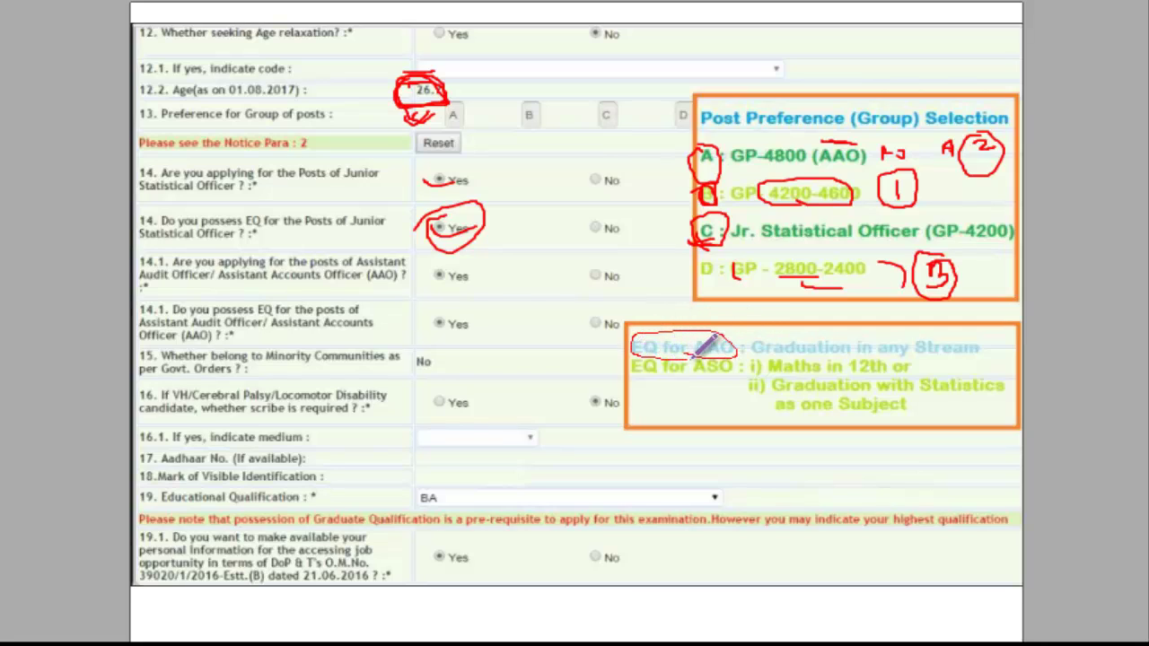
left_click_drag(764, 353, 949, 356)
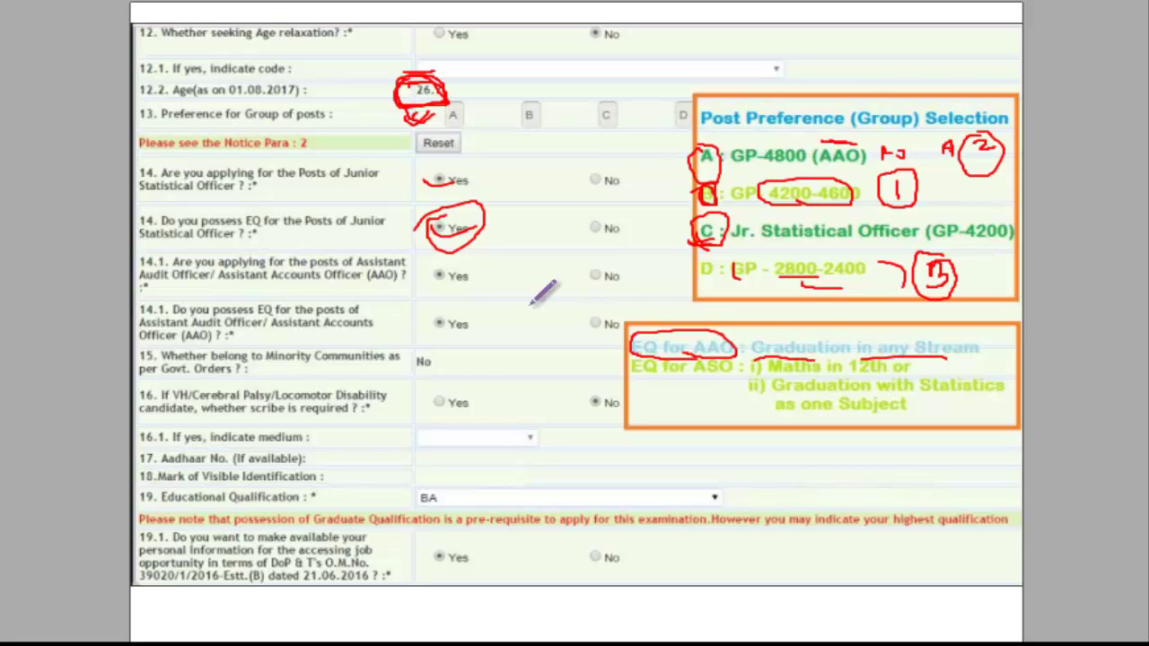
Mark the Assistant Accounts Officer wording in both 14.1 questions and circle the Yes answer of each.
left_click_drag(242, 290, 369, 289)
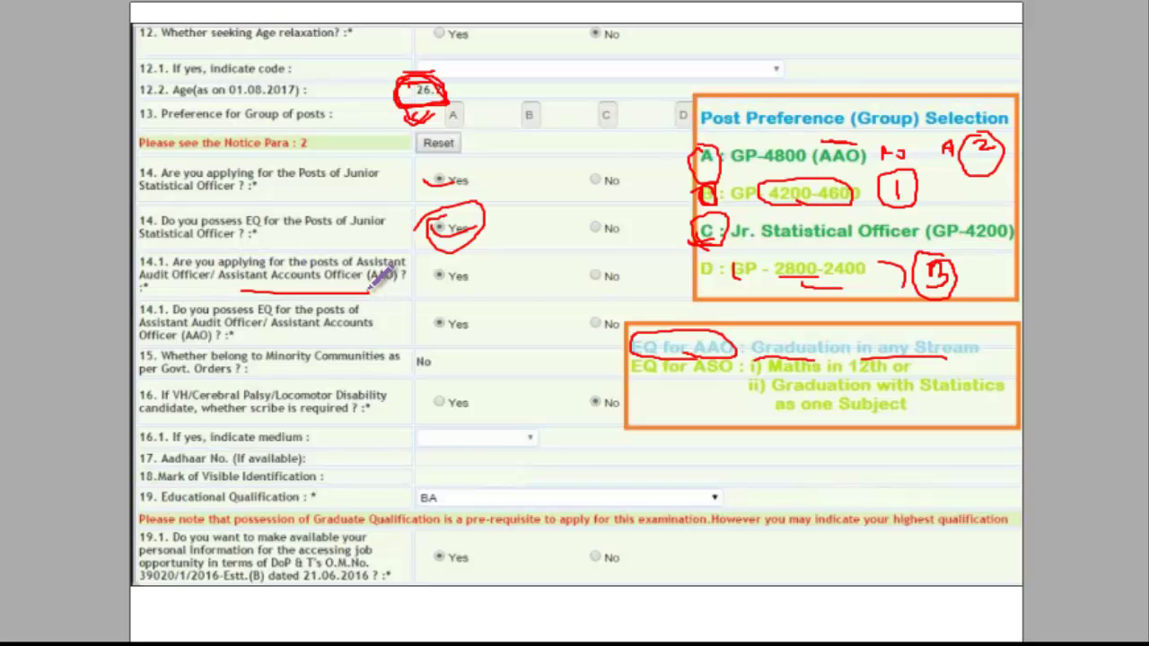
mouse_move(370, 288)
left_mouse_down()
mouse_move(487, 257)
mouse_move(467, 275)
mouse_move(476, 286)
left_mouse_up()
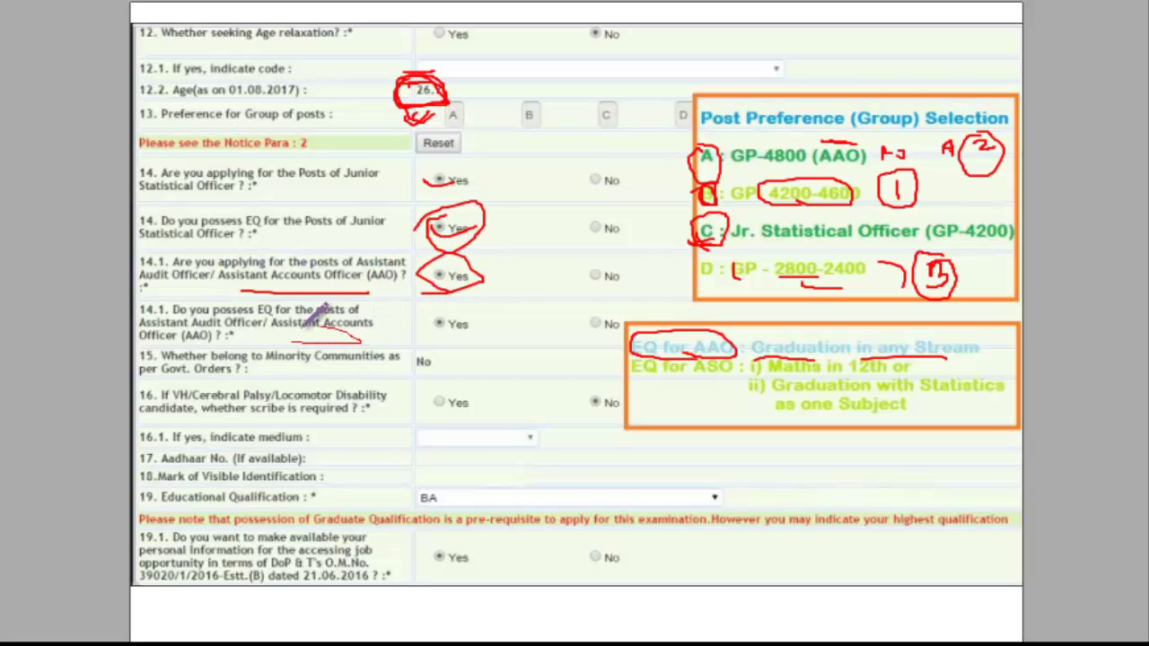
mouse_move(301, 329)
left_mouse_down()
mouse_move(337, 348)
mouse_move(359, 330)
left_mouse_up()
mouse_move(480, 309)
left_mouse_down()
mouse_move(424, 316)
mouse_move(463, 323)
left_mouse_up()
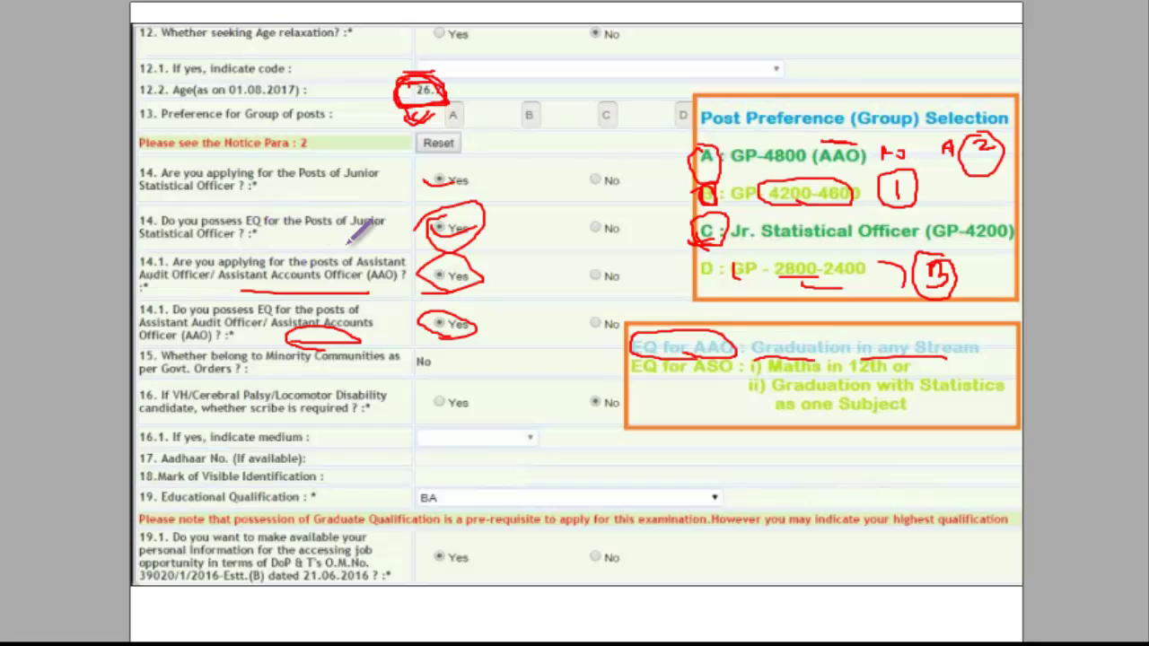
Underline the Junior Statistical Officer EQ question and, in the eligibility box, EQ for ASO with its Maths in 12th and Graduation with Statistics conditions.
left_click_drag(343, 235, 372, 235)
left_click_drag(163, 240, 262, 240)
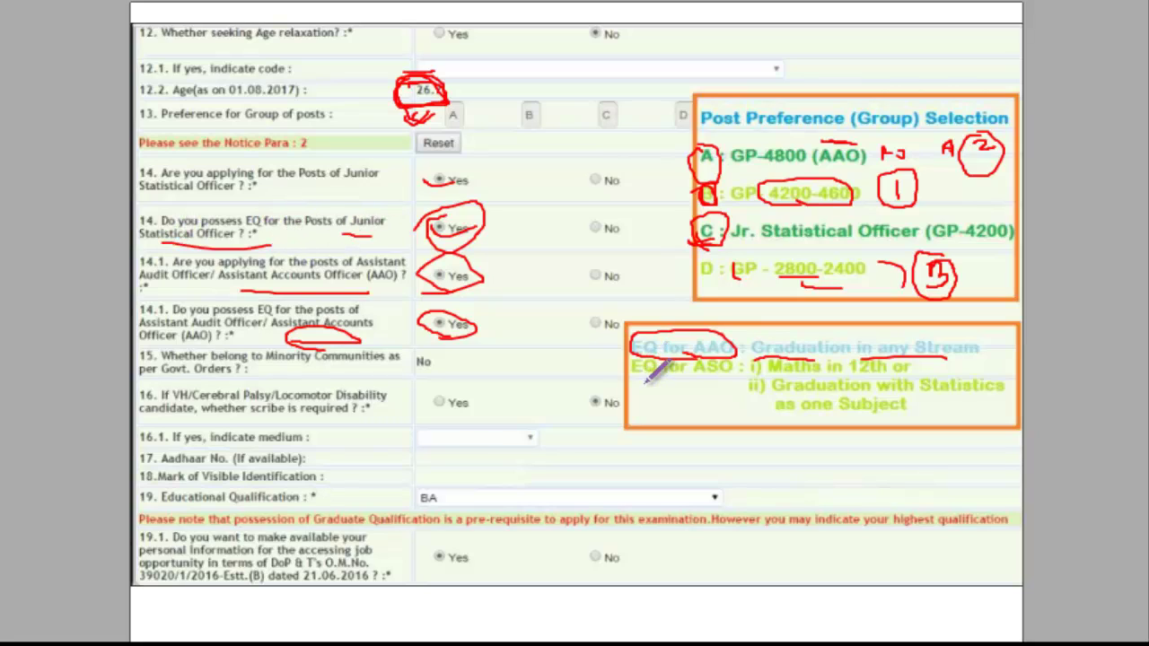
left_click_drag(646, 384, 709, 384)
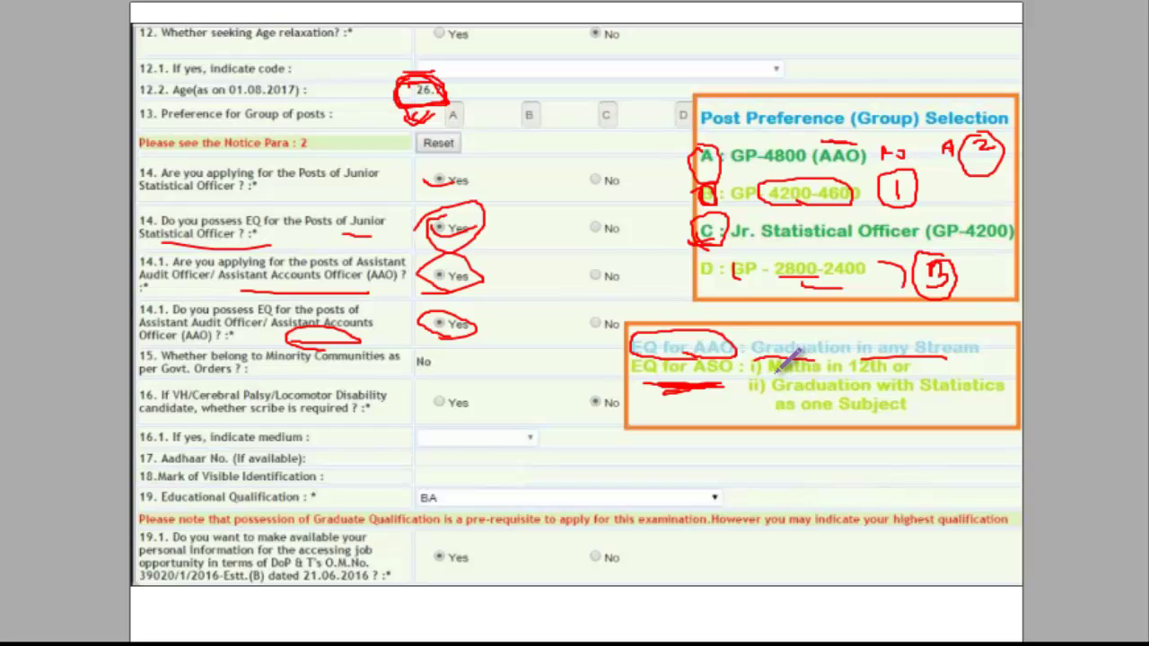
mouse_move(774, 369)
left_mouse_down()
mouse_move(893, 371)
mouse_move(925, 359)
mouse_move(915, 355)
left_mouse_up()
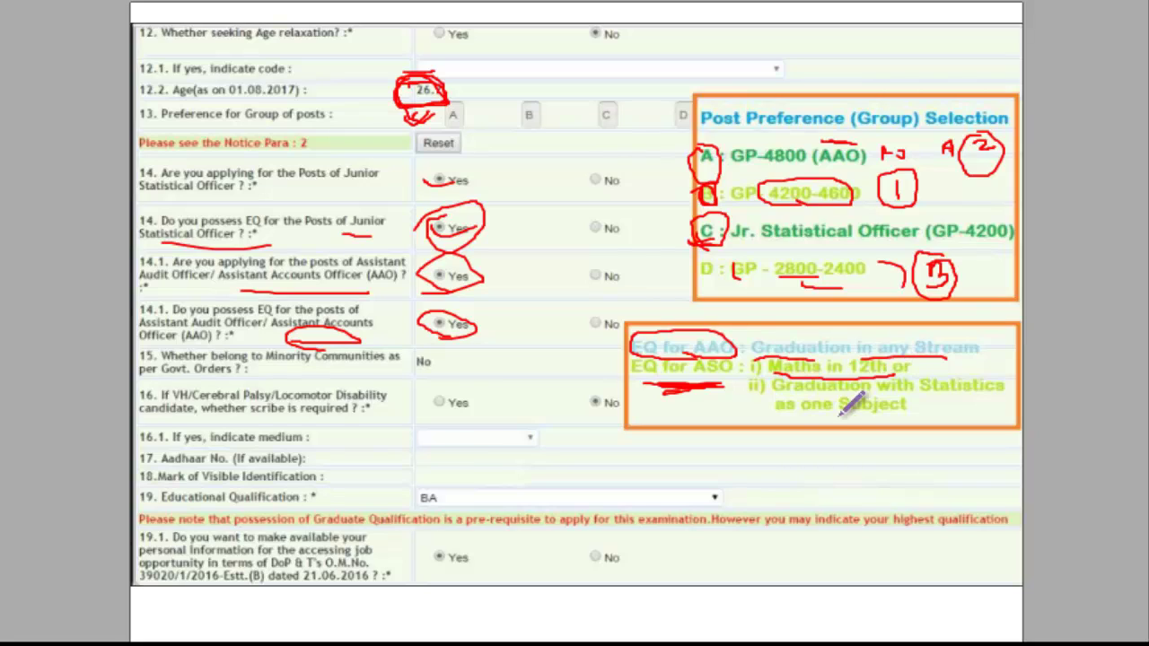
left_click_drag(807, 394, 895, 392)
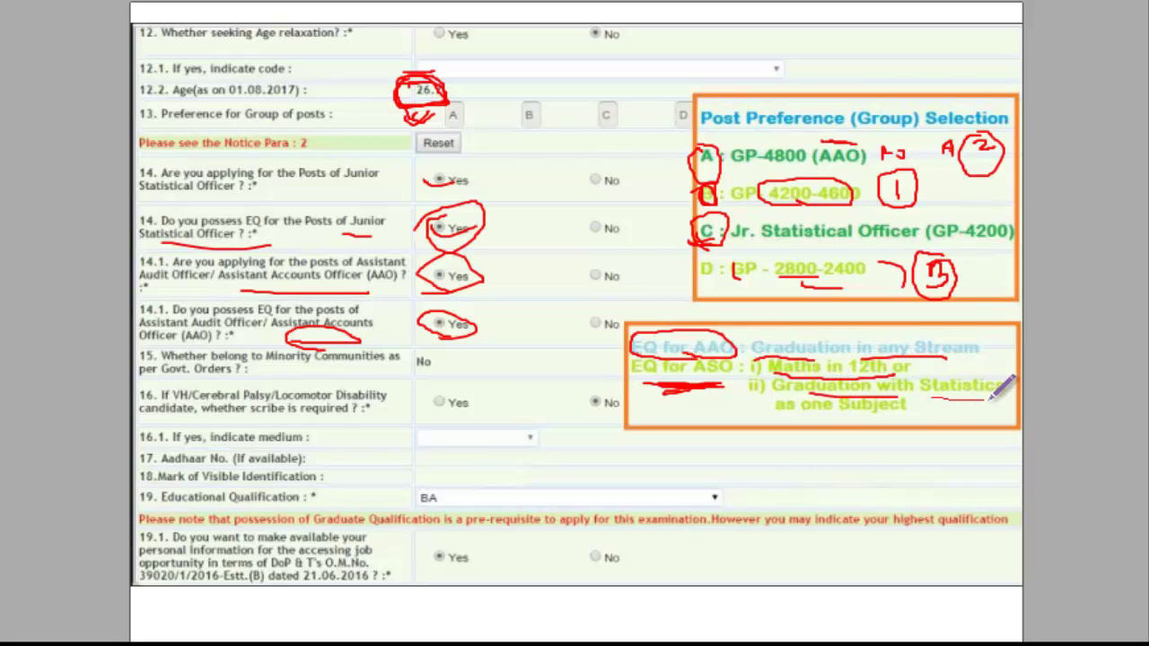
left_click_drag(991, 400, 916, 404)
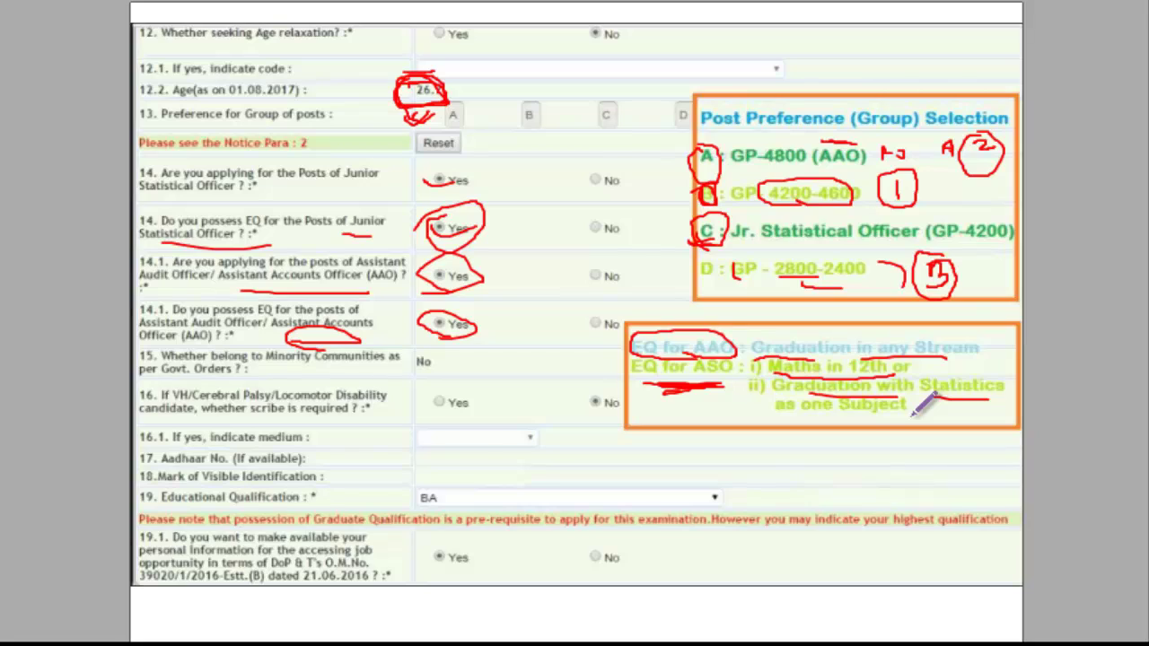
left_click_drag(912, 413, 838, 413)
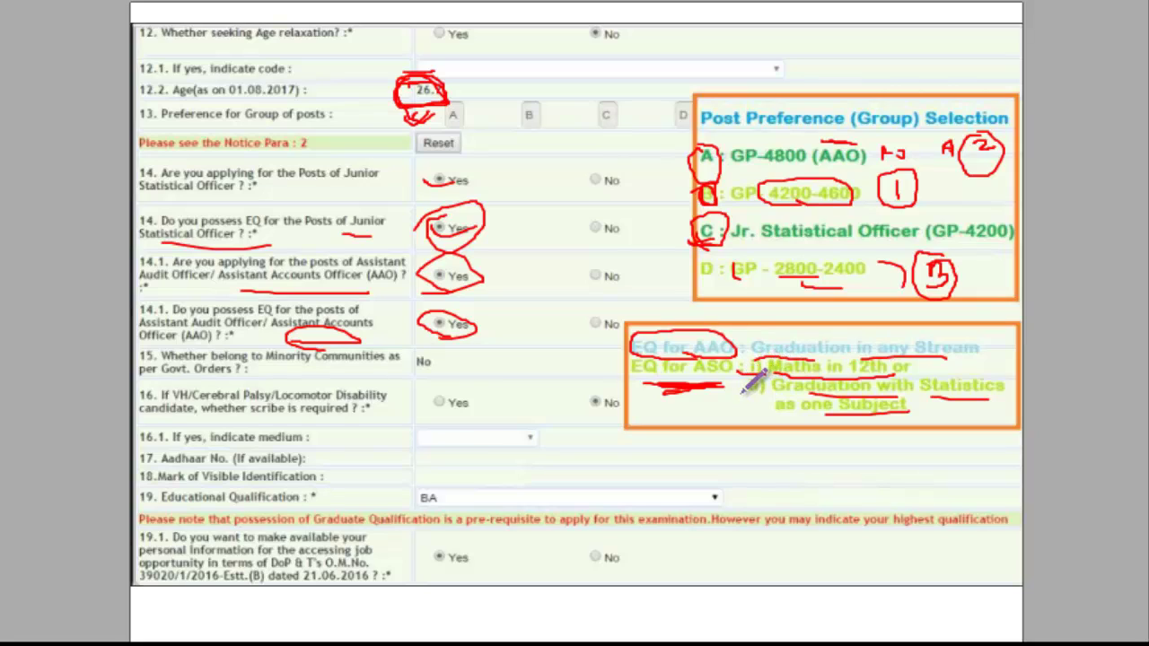
left_click_drag(738, 396, 773, 393)
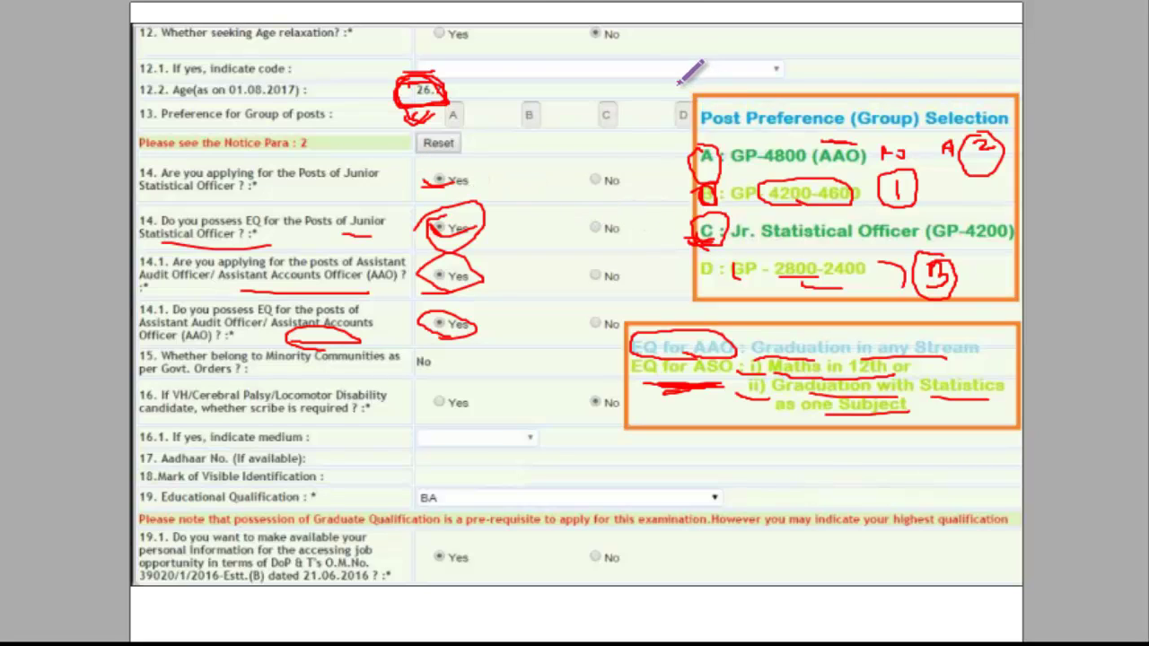
Add a mark by preference group D, then underline the No for Minority Communities and mark No for the scribe question.
left_click_drag(682, 81, 705, 91)
scroll(706, 92, "down", 2)
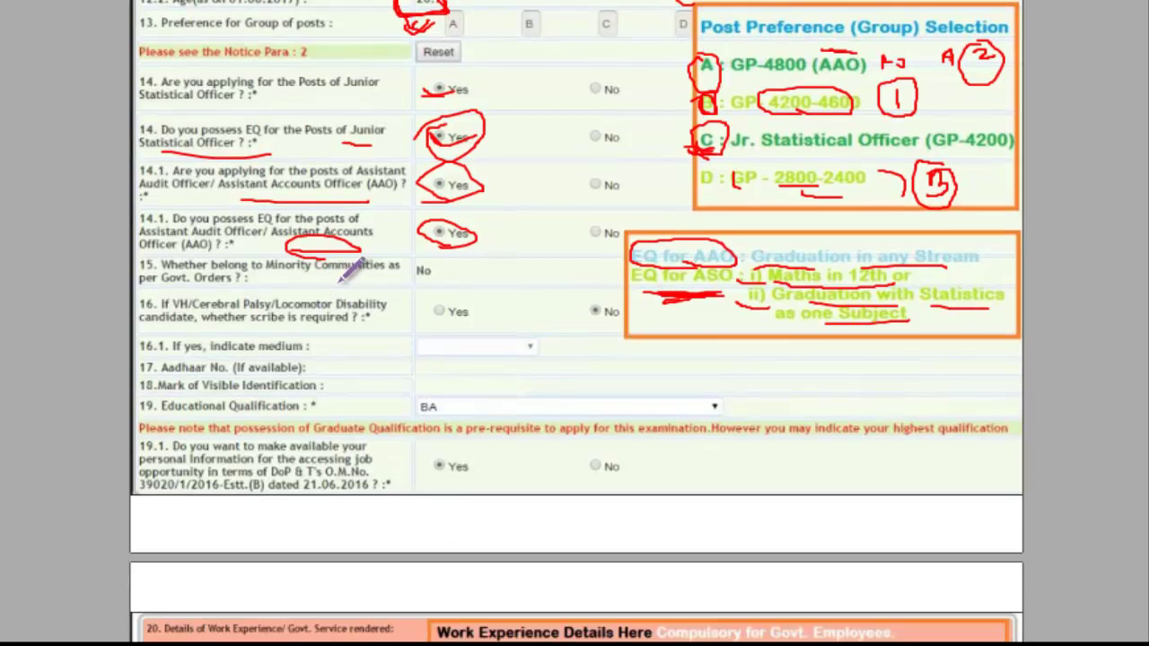
left_click_drag(394, 278, 452, 281)
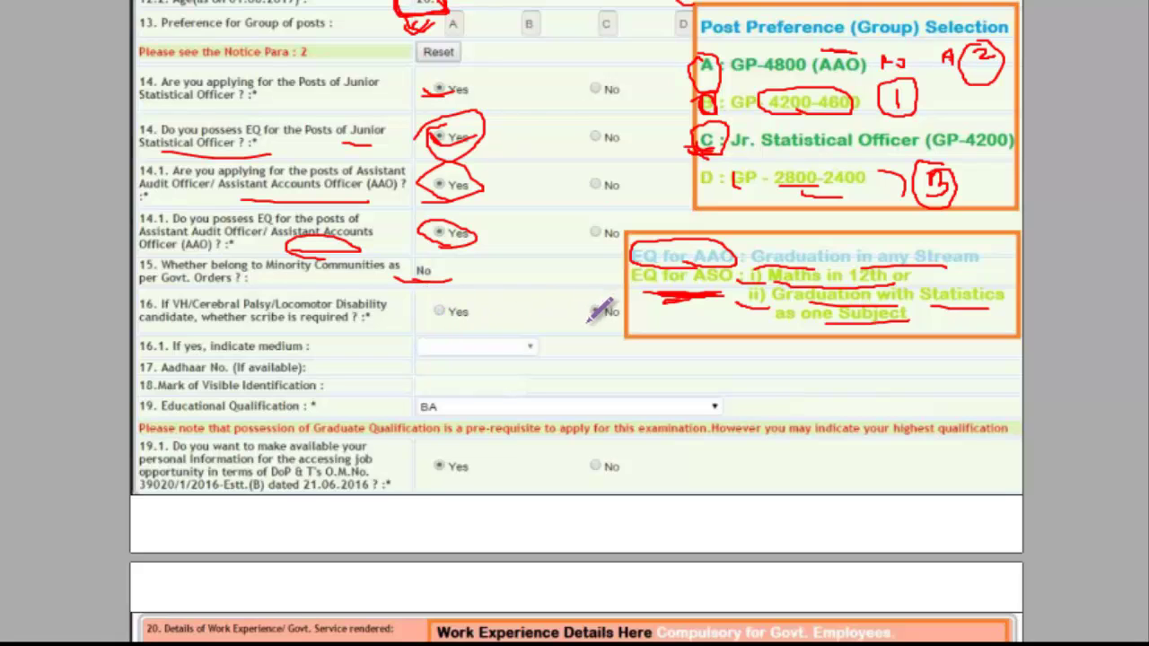
mouse_move(594, 299)
left_mouse_down()
mouse_move(583, 309)
mouse_move(606, 314)
left_mouse_up()
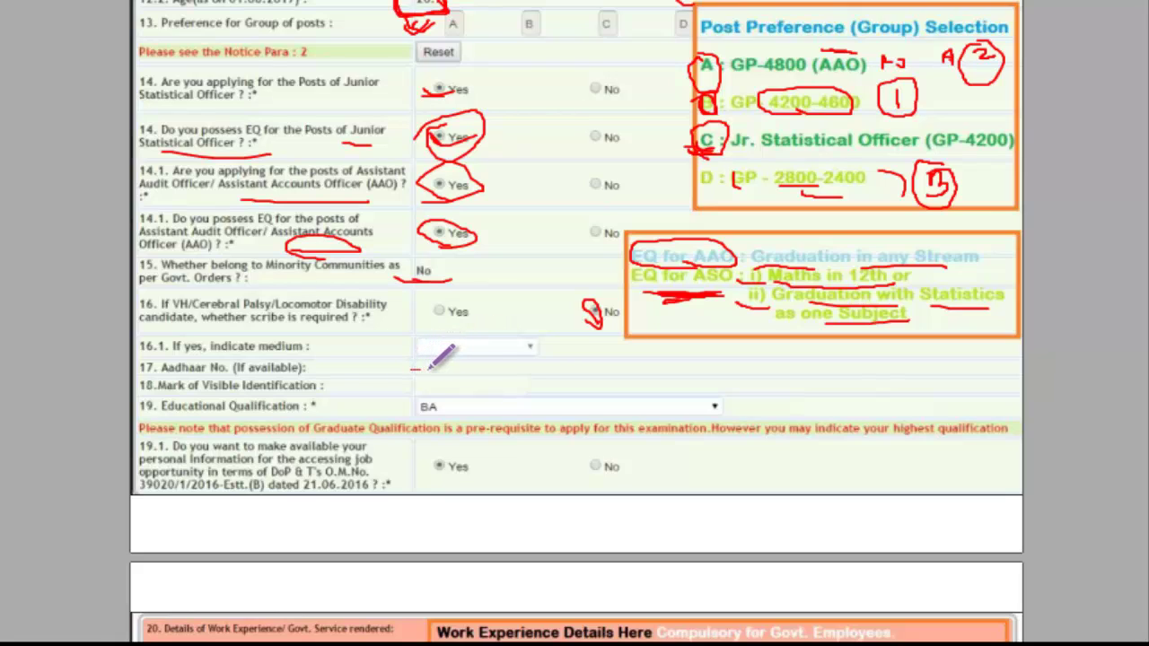
Underline the Aadhaar No. and Visible Identification fields, circle the BA qualification and its field line, and circle Yes for question 19.1.
left_click_drag(409, 368, 479, 369)
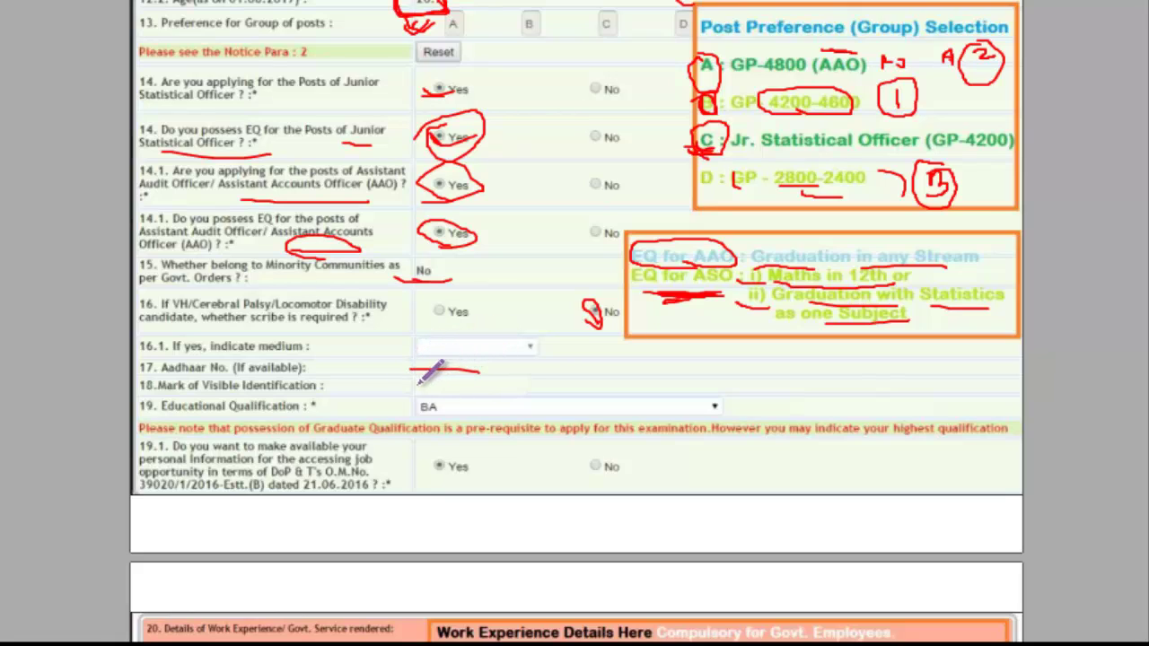
left_click_drag(411, 385, 498, 388)
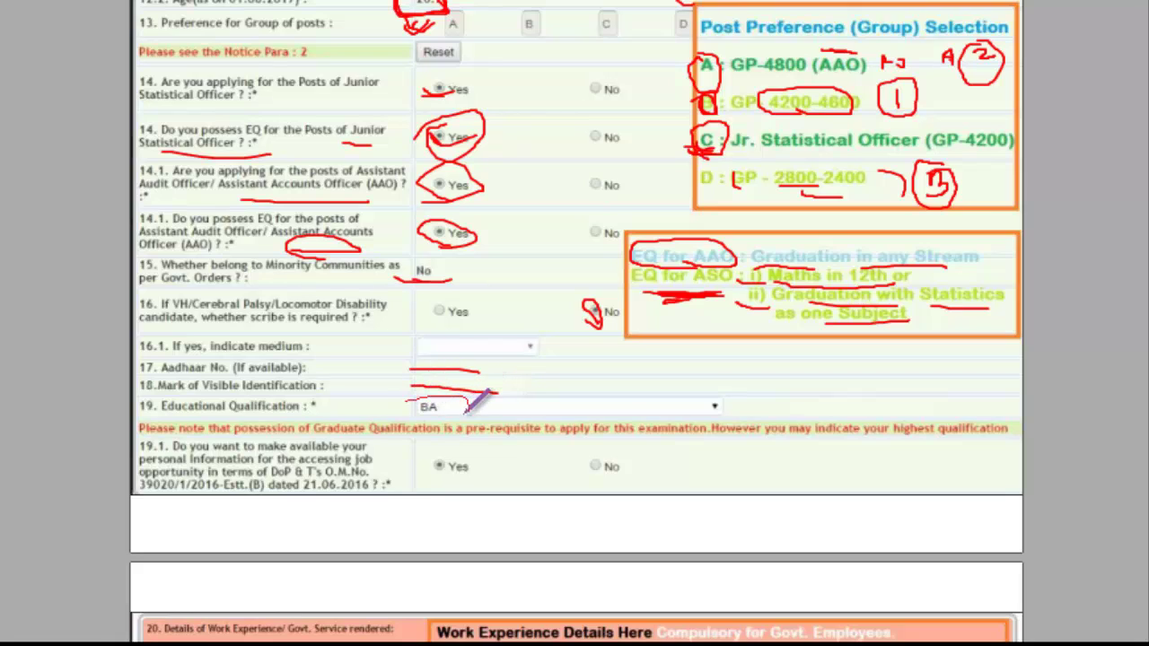
mouse_move(465, 399)
left_mouse_down()
mouse_move(401, 405)
mouse_move(476, 392)
left_mouse_up()
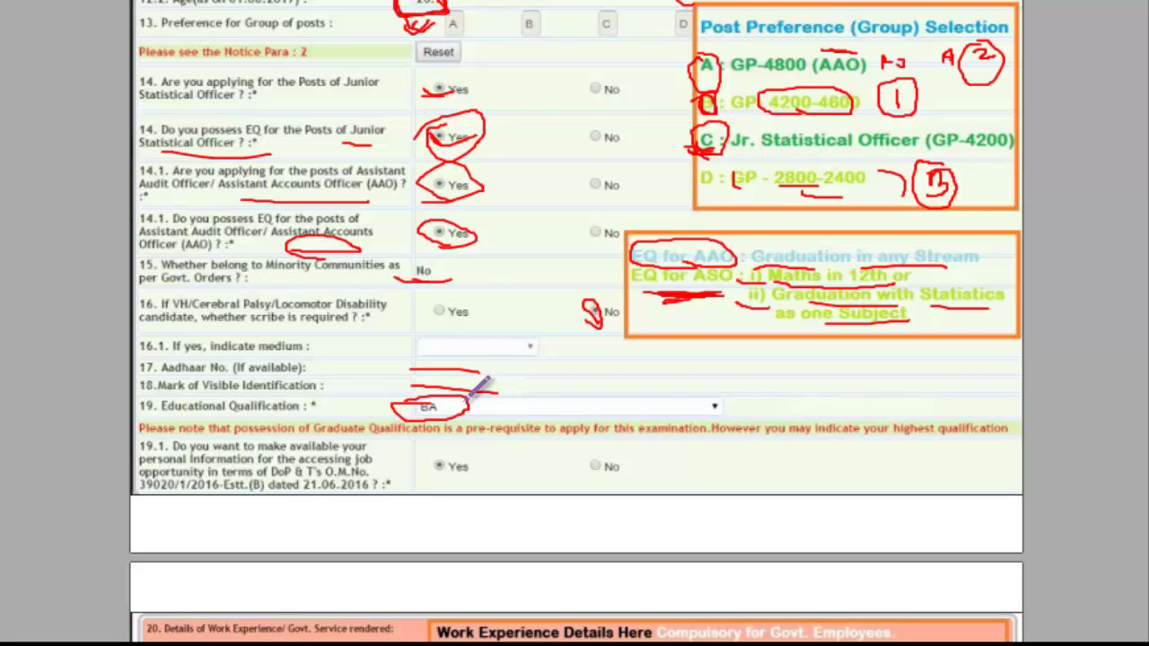
left_click_drag(467, 405, 611, 406)
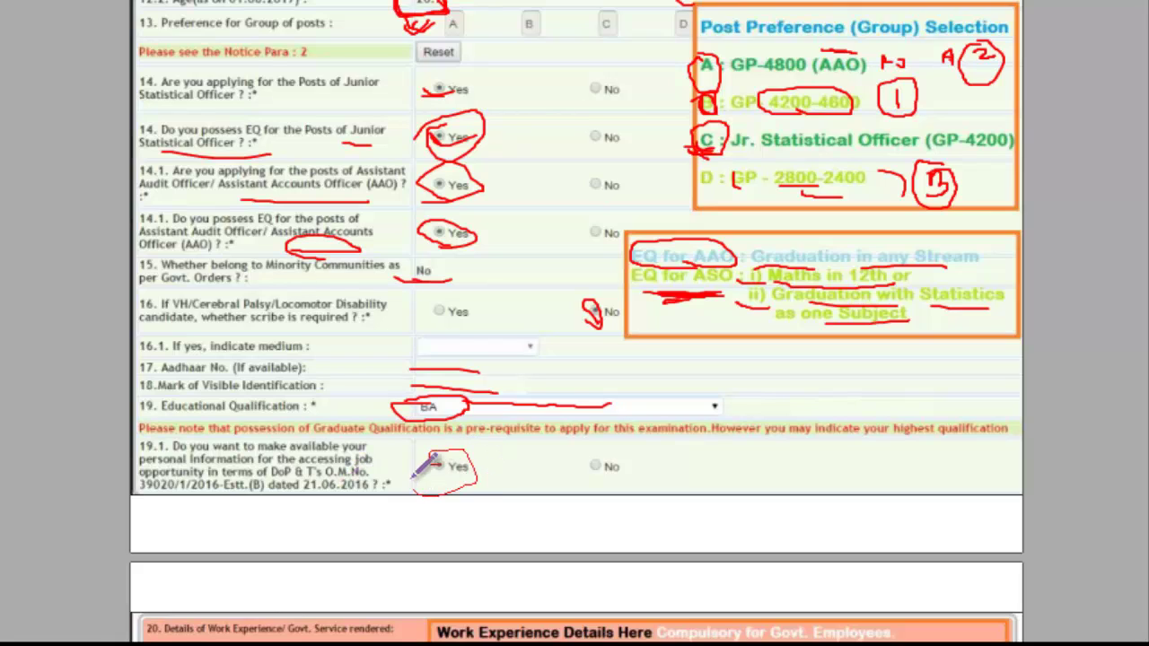
left_click_drag(413, 477, 415, 457)
Circle the Compulsory for Govt. Employees note in the work experience heading.
scroll(493, 426, "down", 1)
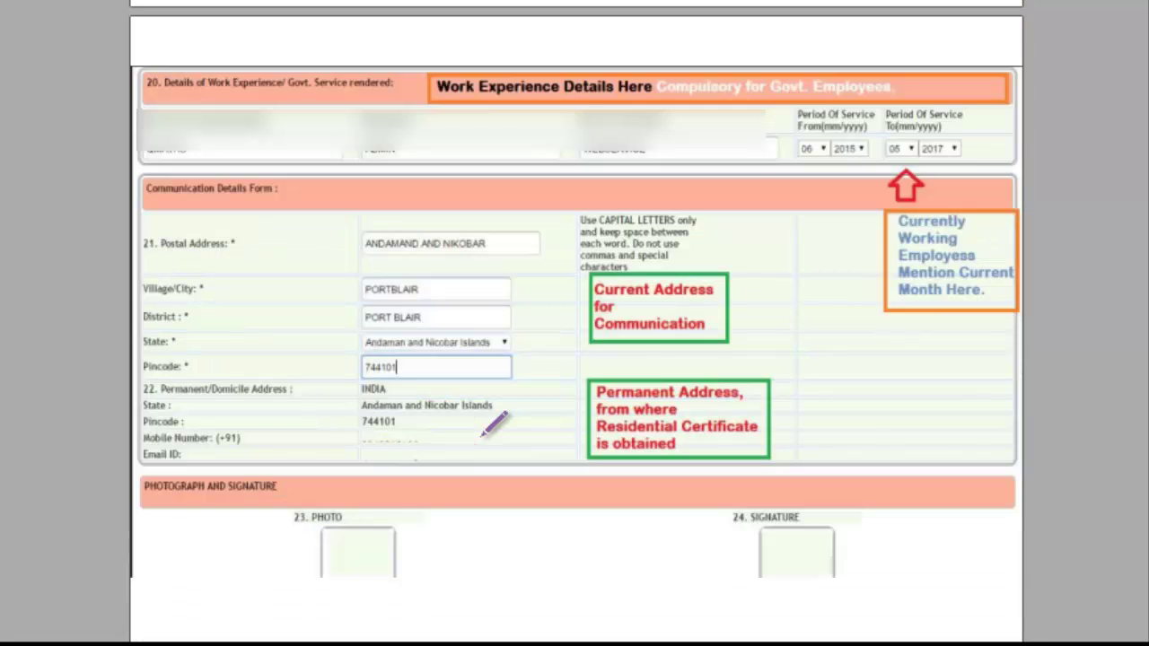
scroll(493, 426, "down", 1)
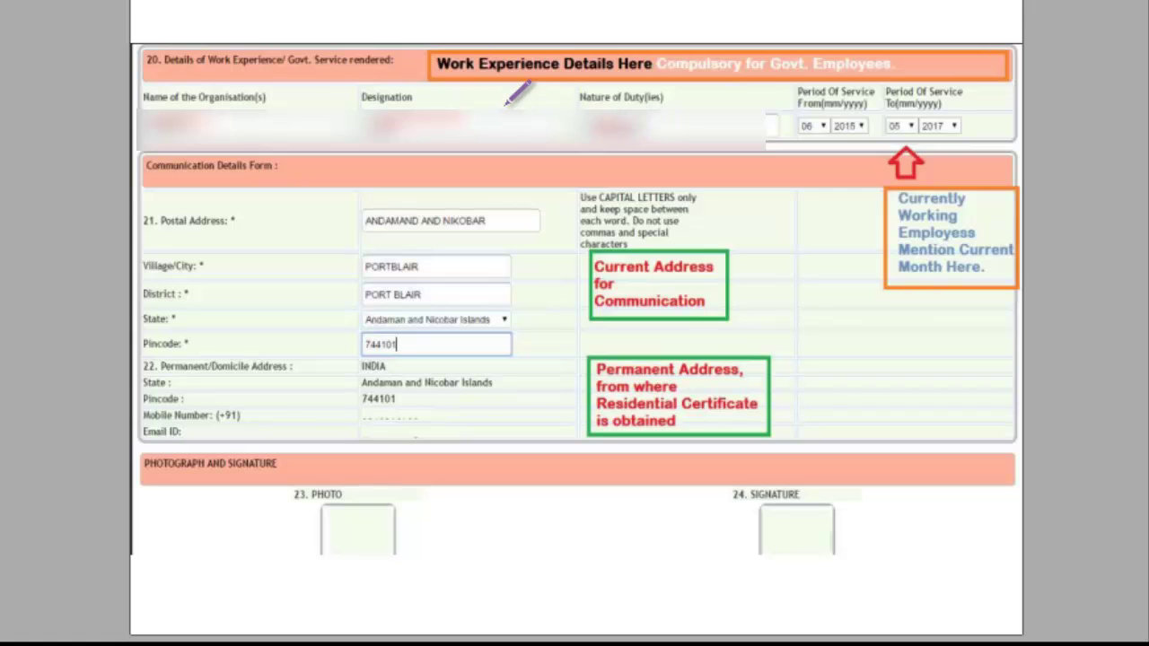
mouse_move(745, 79)
left_mouse_down()
mouse_move(857, 71)
mouse_move(791, 48)
mouse_move(888, 66)
mouse_move(770, 88)
mouse_move(794, 99)
left_mouse_up()
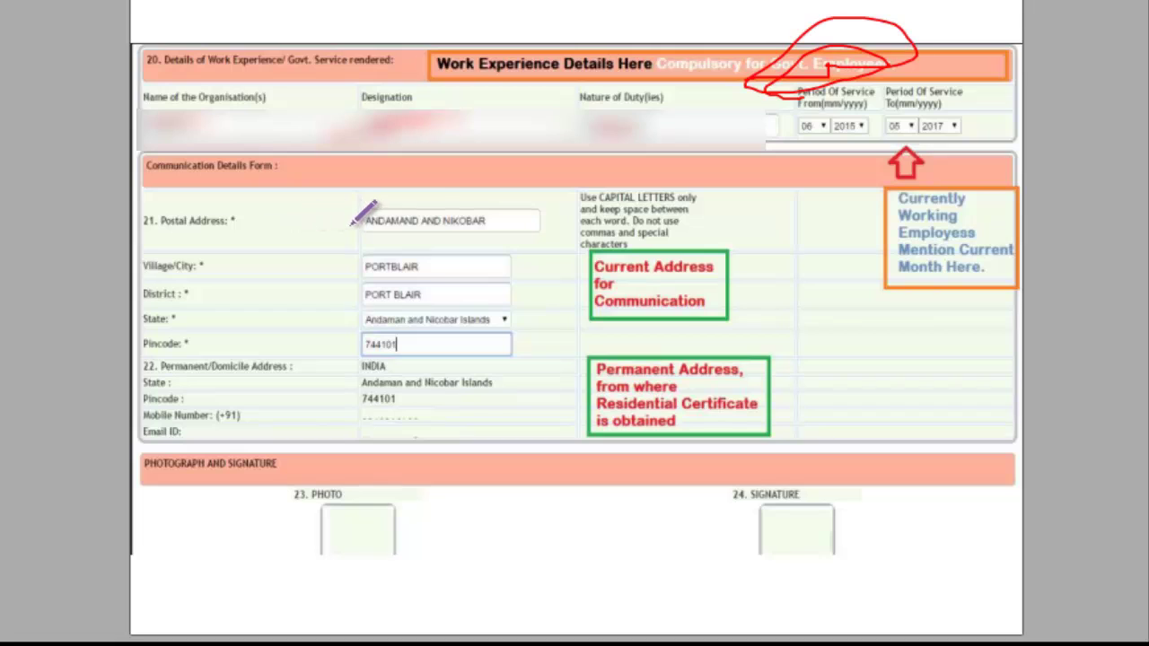
Tick the Postal Address, Village/City, District, State and Pincode fields, and mark the permanent address details below them.
left_click_drag(349, 227, 416, 214)
left_click_drag(328, 276, 395, 261)
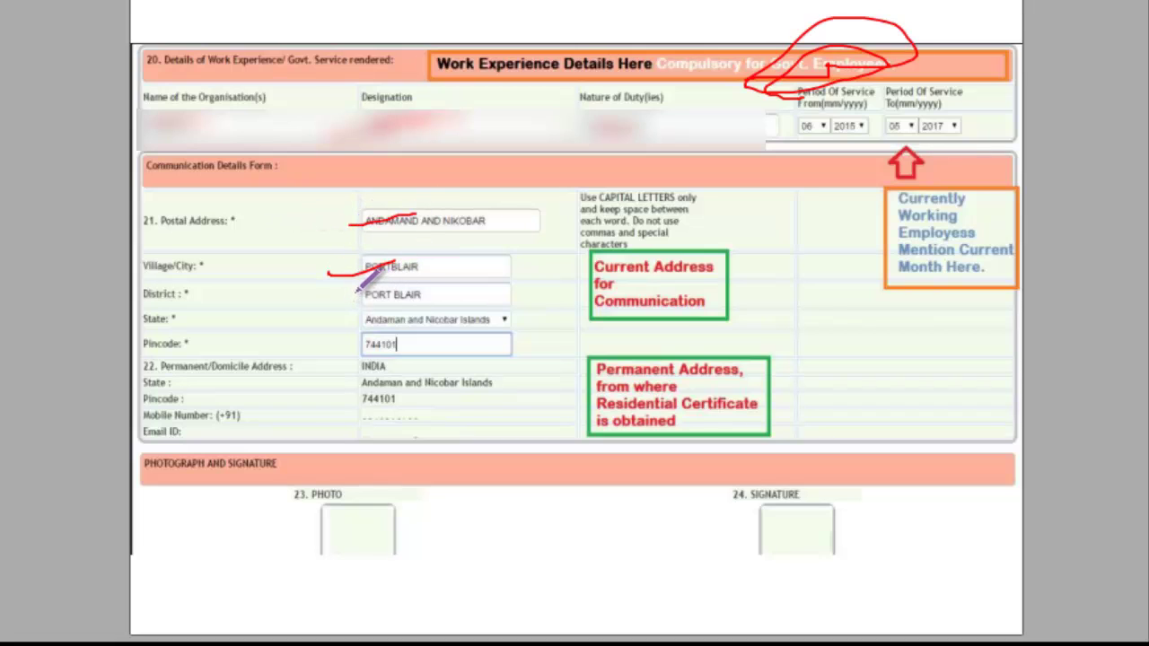
left_click_drag(350, 297, 358, 296)
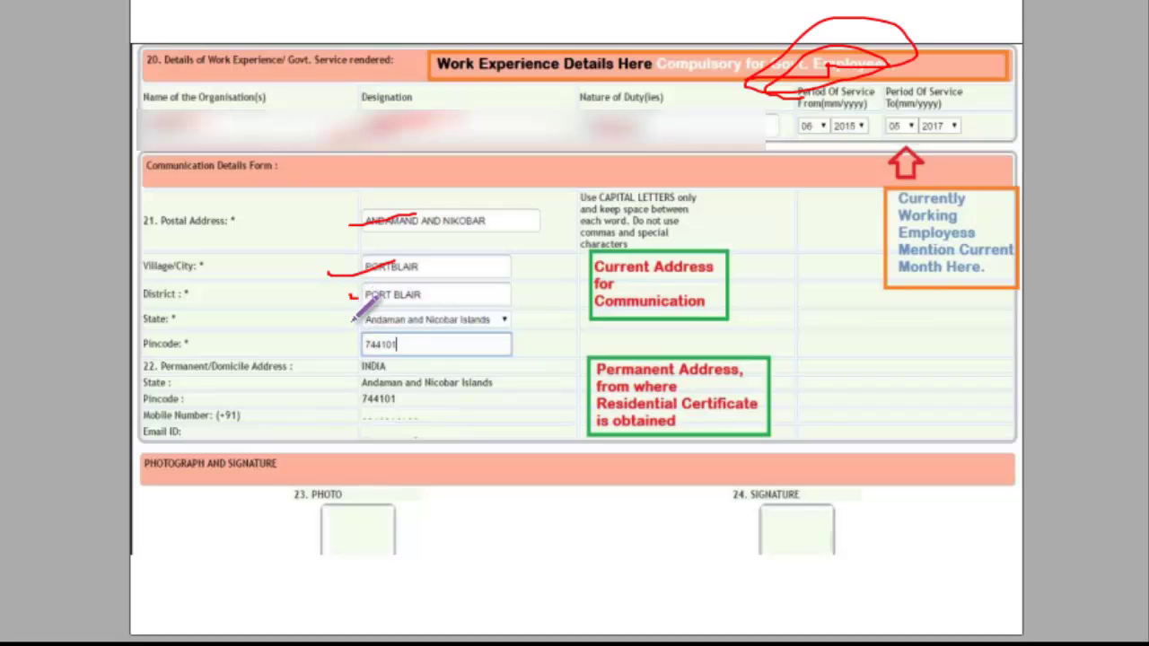
mouse_move(350, 320)
left_mouse_down()
mouse_move(397, 338)
mouse_move(360, 342)
left_mouse_up()
left_click_drag(362, 396, 383, 402)
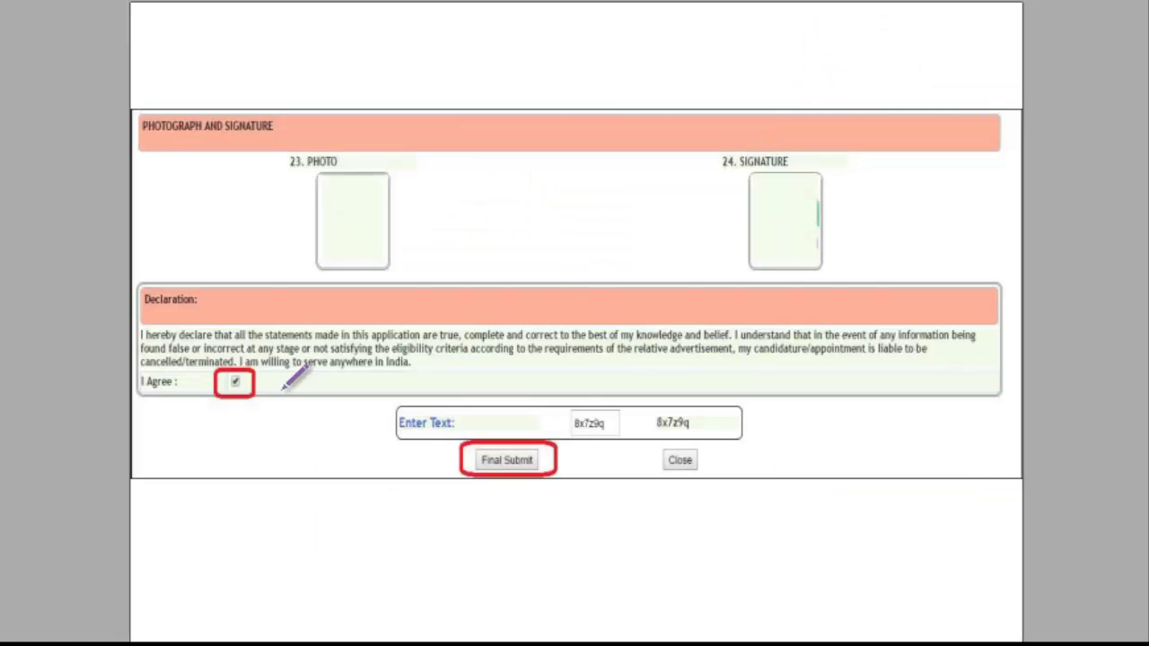
Tick and circle the I Agree checkbox of the declaration, then mark the Enter Text box and Final Submit.
mouse_move(243, 359)
left_mouse_down()
mouse_move(218, 405)
mouse_move(265, 386)
mouse_move(233, 402)
mouse_move(269, 363)
left_mouse_up()
left_click_drag(561, 387, 591, 437)
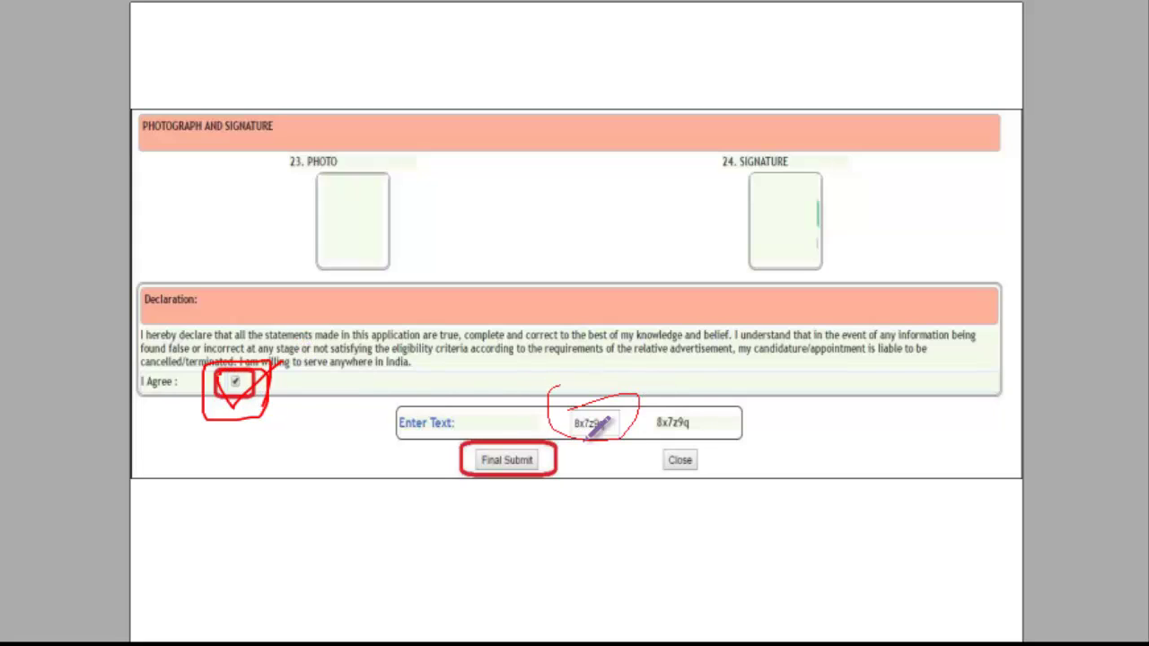
left_click_drag(477, 465, 628, 397)
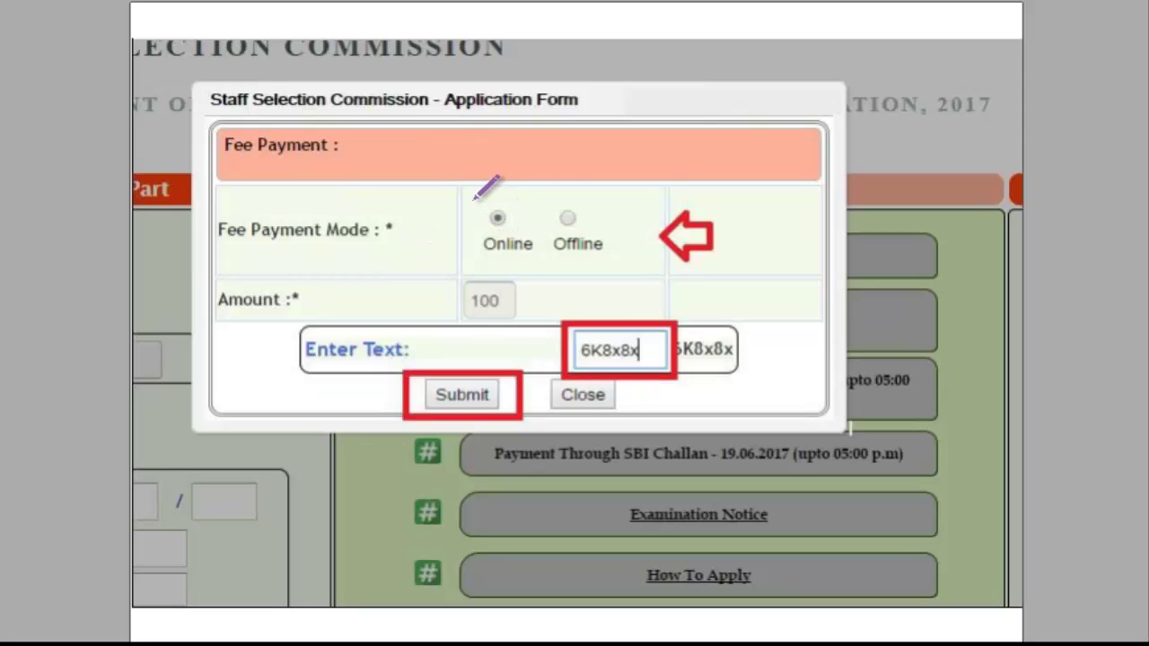
Circle the Online and Offline fee payment modes and draw a tick over Online.
mouse_move(489, 184)
left_mouse_down()
mouse_move(516, 253)
mouse_move(525, 247)
left_mouse_up()
mouse_move(593, 199)
left_mouse_down()
mouse_move(619, 243)
mouse_move(594, 189)
mouse_move(574, 211)
mouse_move(558, 202)
mouse_move(604, 190)
left_mouse_up()
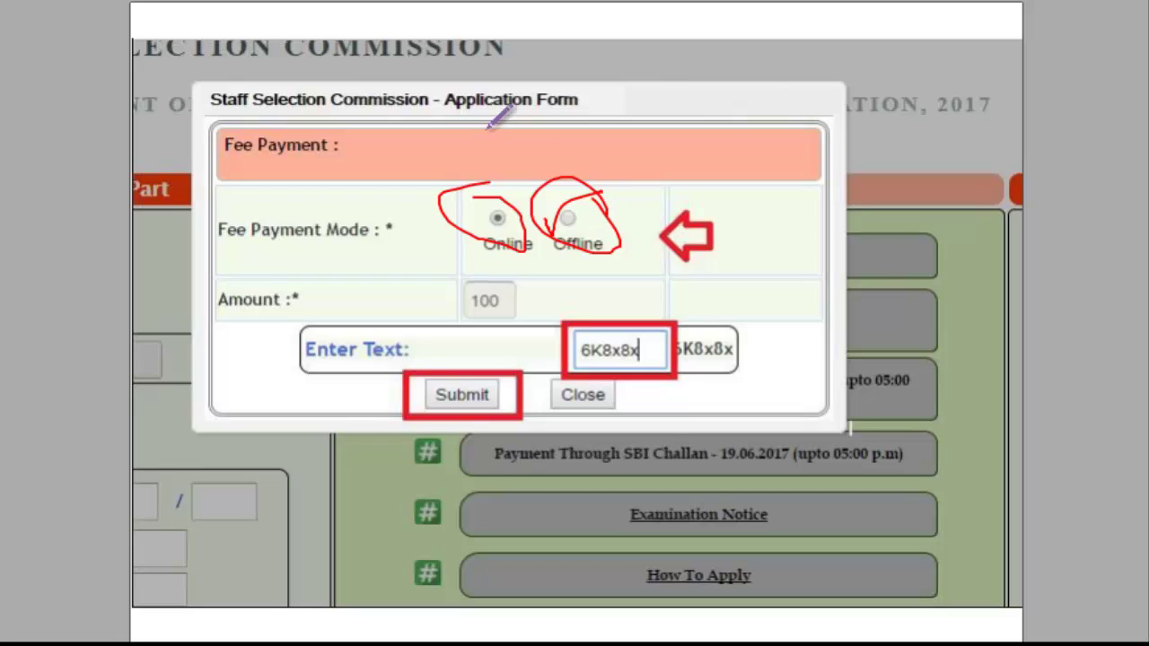
mouse_move(457, 184)
left_mouse_down()
mouse_move(495, 221)
mouse_move(558, 171)
left_mouse_up()
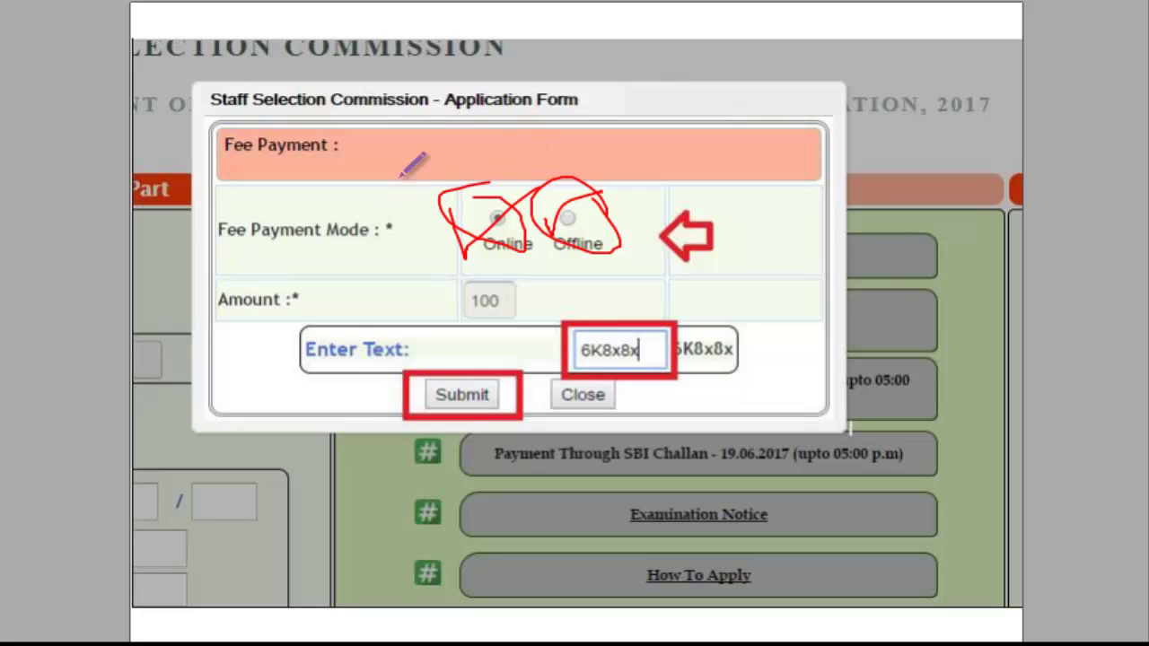
Write 48 beside the fee payment modes, then mark the Enter Text box and Submit.
mouse_move(403, 173)
left_mouse_down()
mouse_move(411, 184)
mouse_move(425, 175)
mouse_move(420, 192)
left_mouse_up()
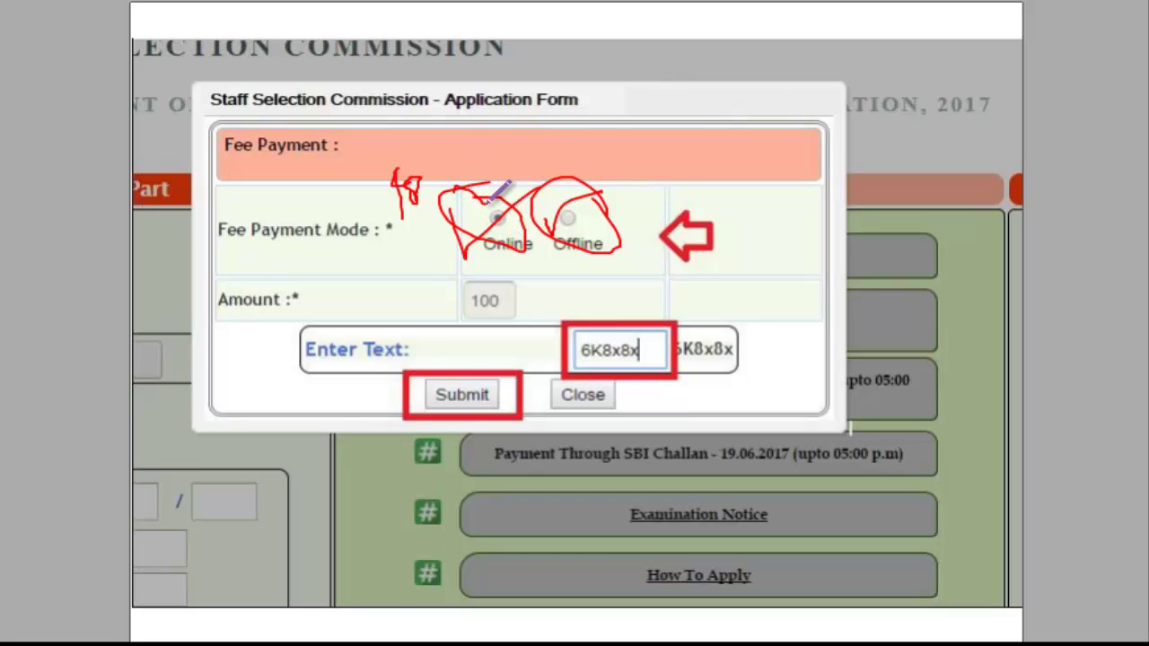
mouse_move(623, 319)
left_mouse_down()
mouse_move(539, 341)
mouse_move(628, 321)
left_mouse_up()
left_click_drag(435, 401, 471, 382)
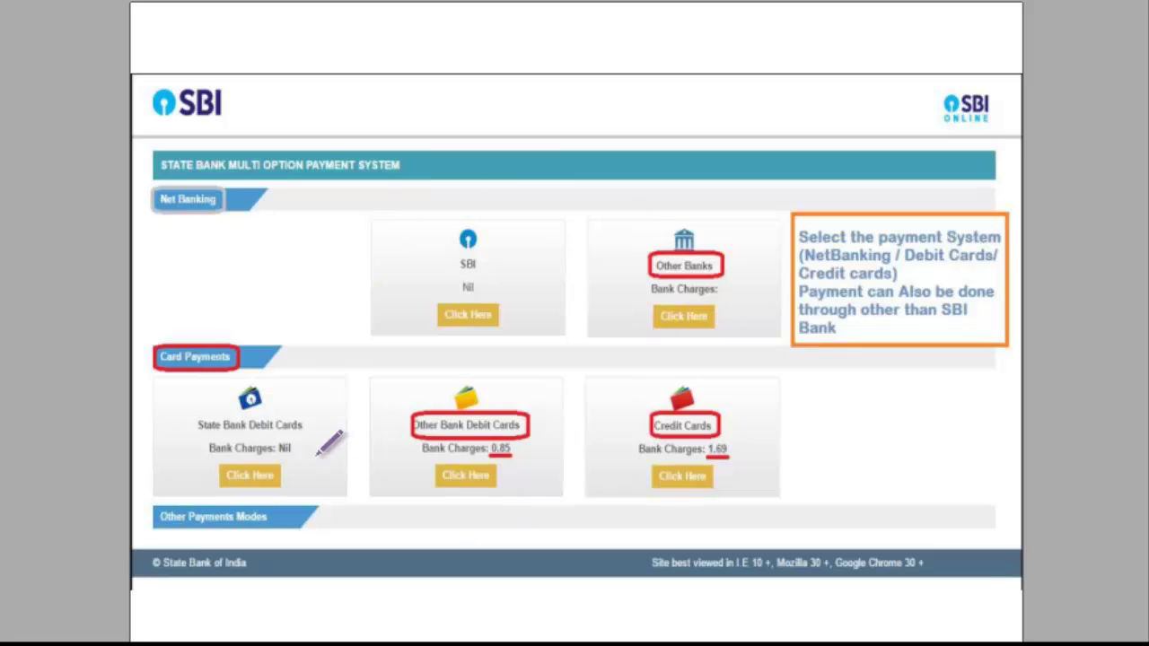
Circle the Other Bank Debit Cards, Credit Cards, Other Banks, SBI and State Bank Debit Cards payment options in red.
mouse_move(417, 421)
left_mouse_down()
mouse_move(588, 413)
mouse_move(391, 420)
left_mouse_up()
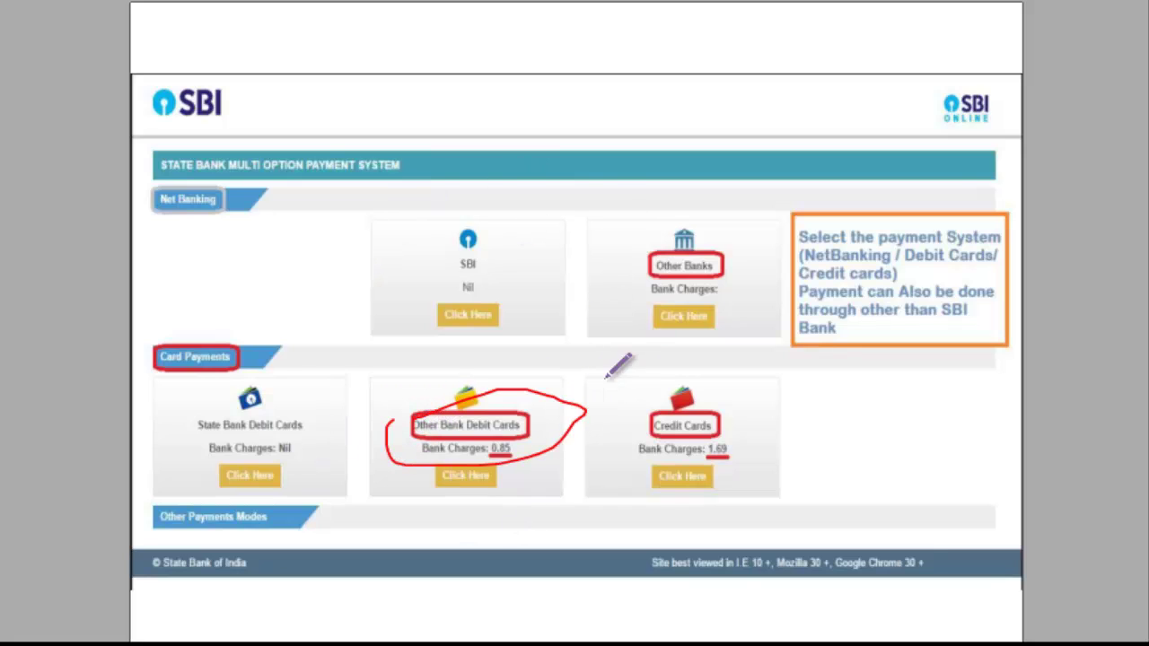
mouse_move(633, 411)
left_mouse_down()
mouse_move(587, 427)
mouse_move(599, 384)
left_mouse_up()
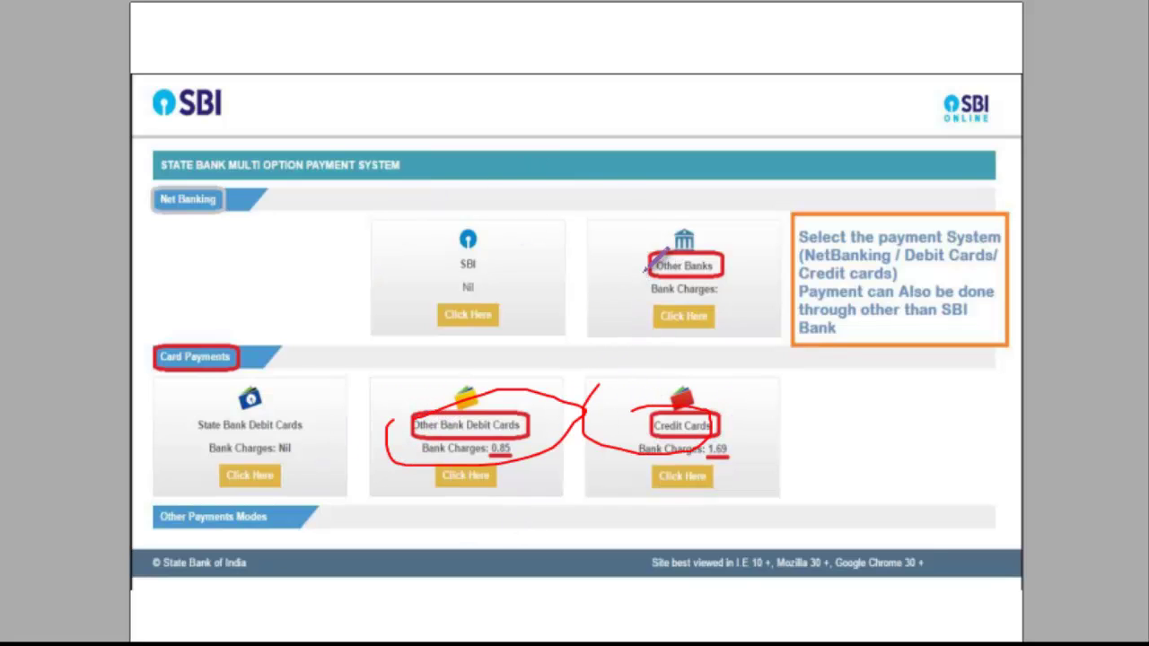
mouse_move(668, 249)
left_mouse_down()
mouse_move(727, 287)
mouse_move(687, 251)
left_mouse_up()
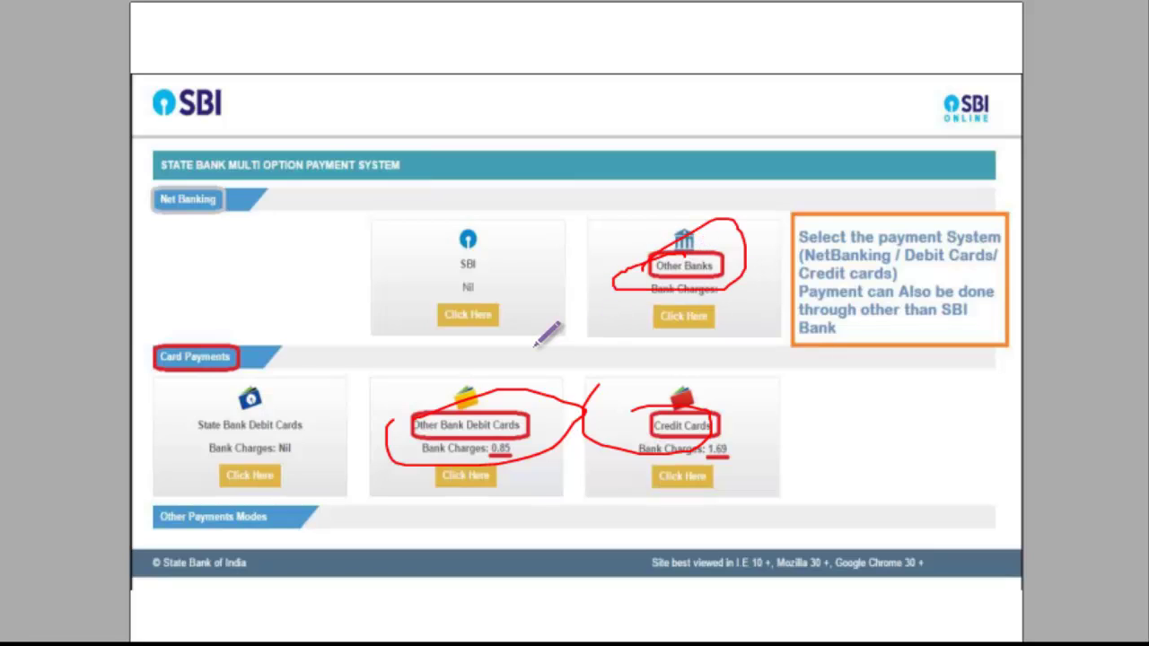
mouse_move(429, 261)
left_mouse_down()
mouse_move(474, 325)
mouse_move(492, 240)
left_mouse_up()
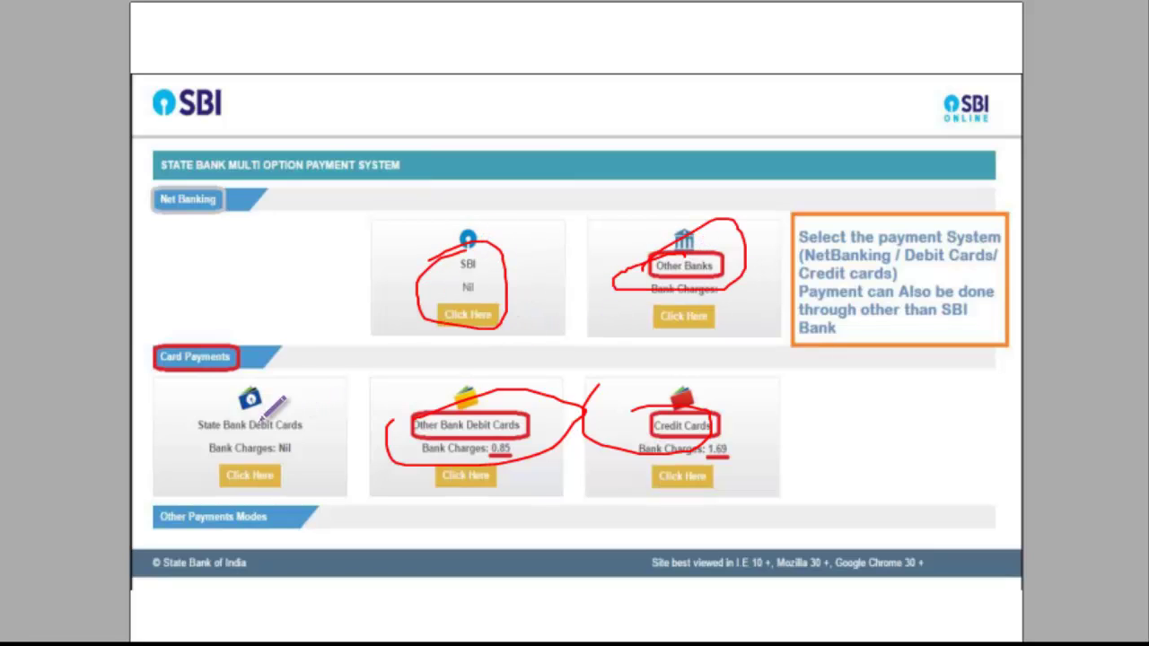
mouse_move(200, 420)
left_mouse_down()
mouse_move(238, 405)
mouse_move(333, 440)
mouse_move(168, 399)
mouse_move(368, 385)
mouse_move(256, 322)
left_mouse_up()
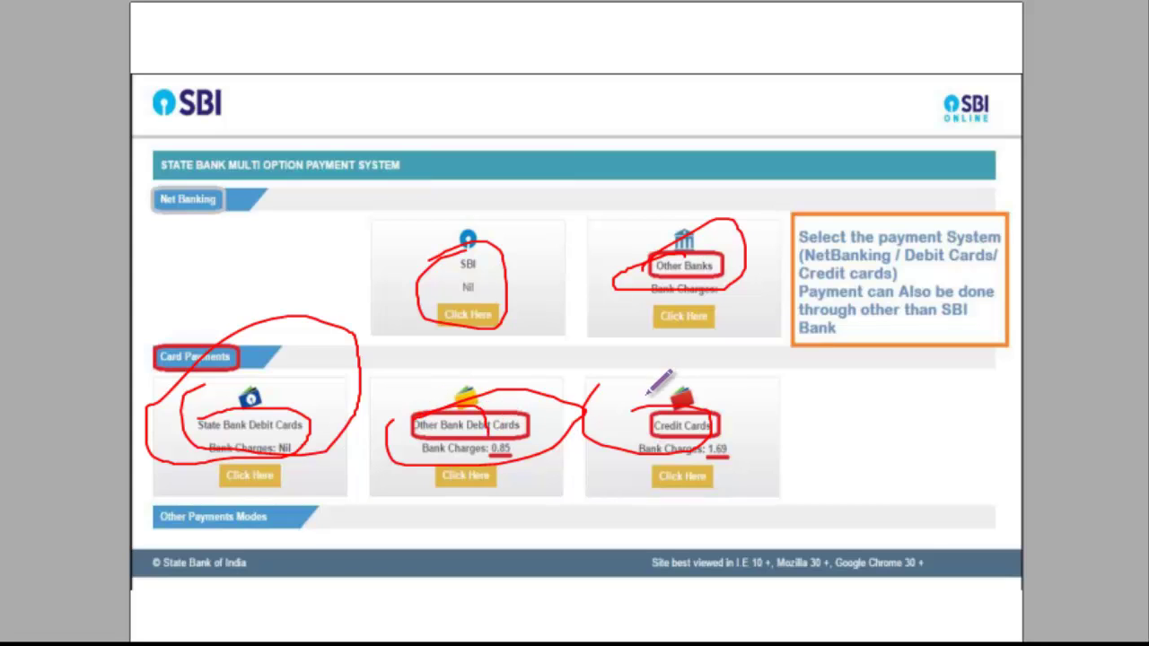
mouse_move(682, 391)
left_mouse_down()
mouse_move(704, 435)
mouse_move(722, 405)
left_mouse_up()
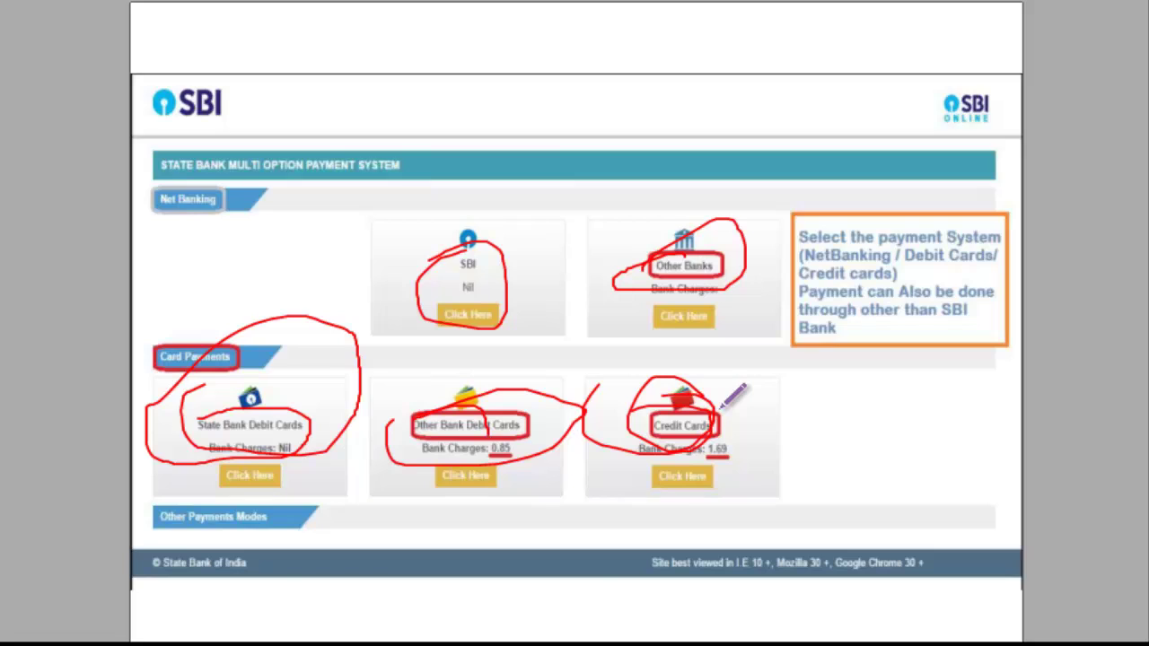
Mark Confirm on the SSC payment details page, then mark the card type and expiry date fields on the payment gateway page.
key("Right")
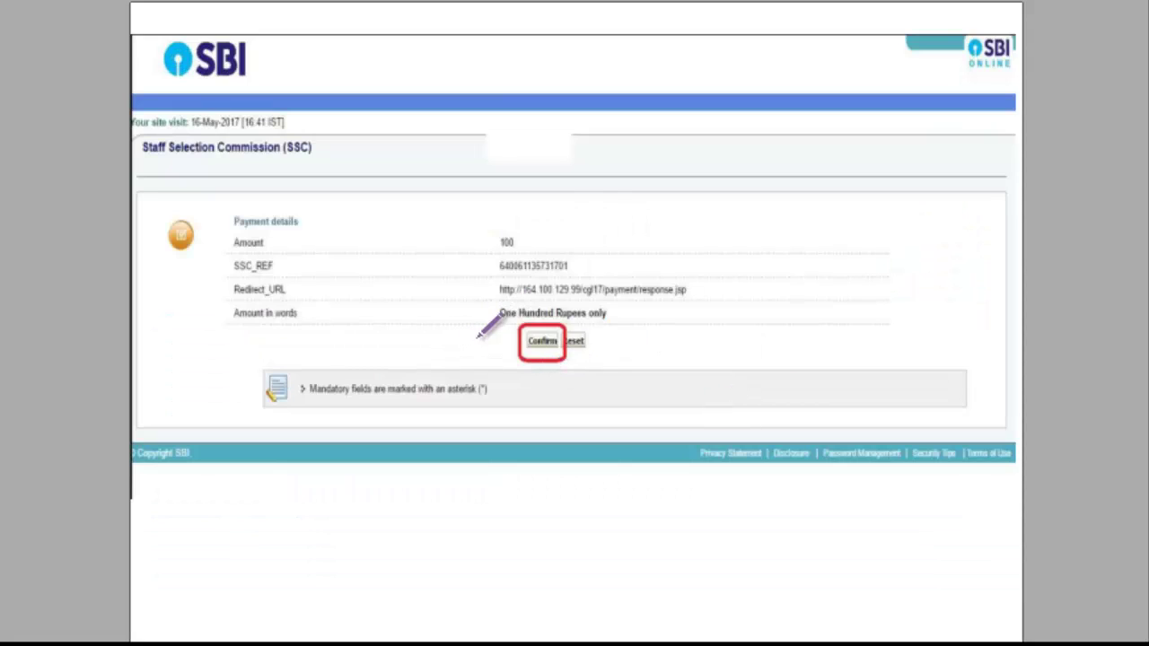
left_click_drag(542, 350, 548, 315)
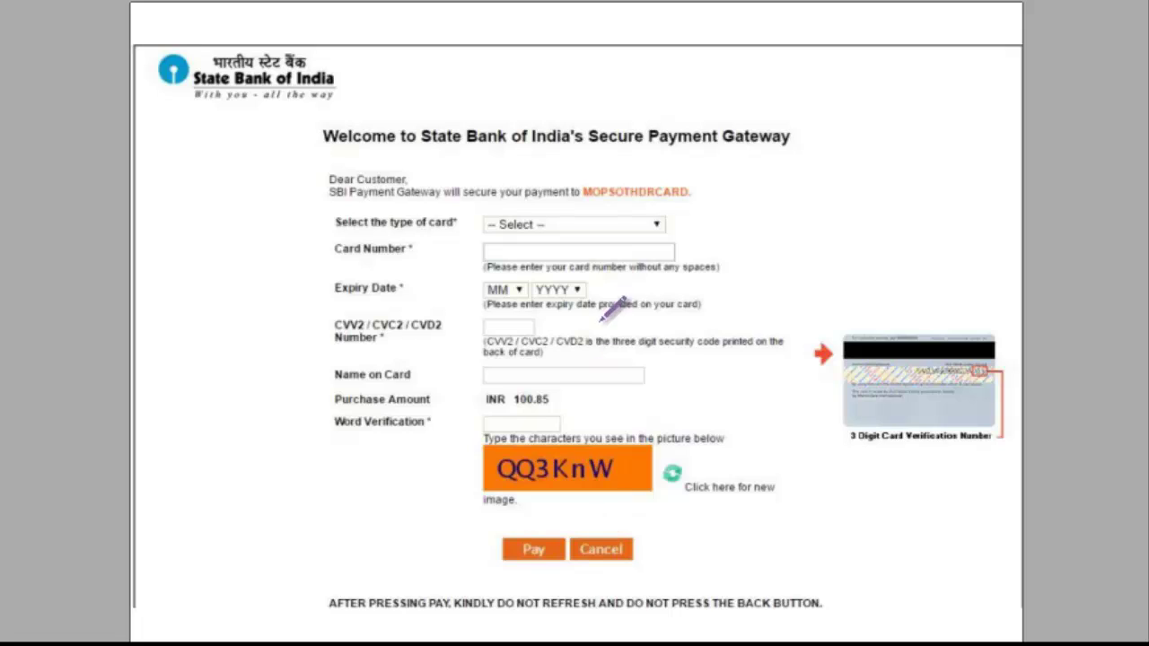
left_click_drag(575, 219, 594, 219)
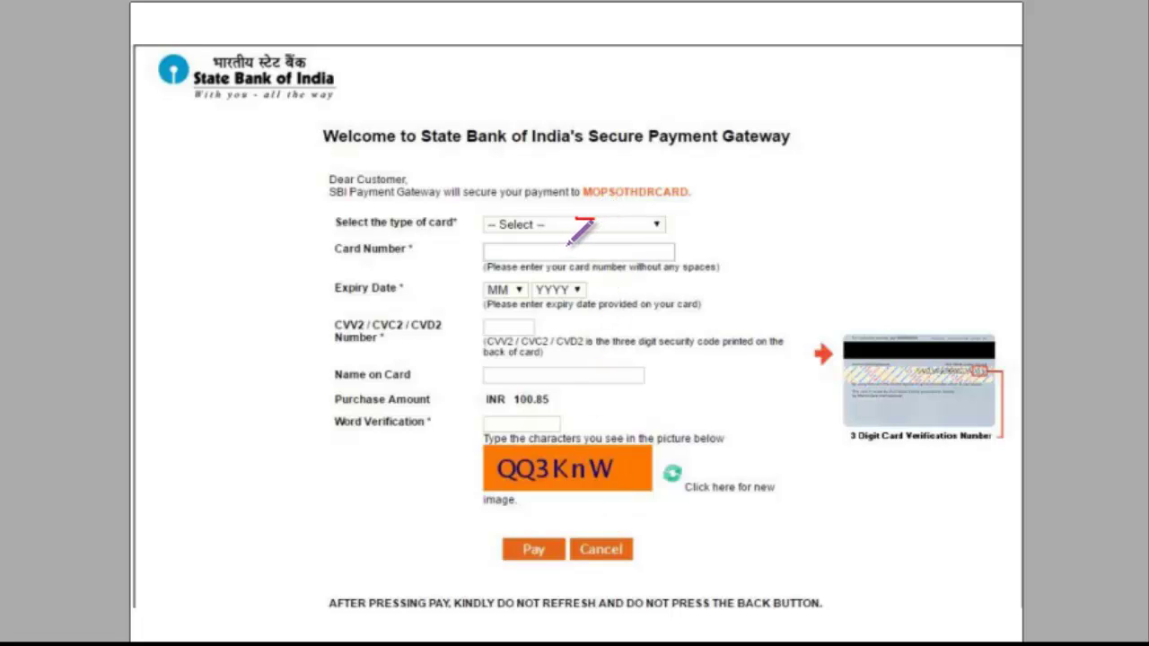
left_click(518, 293)
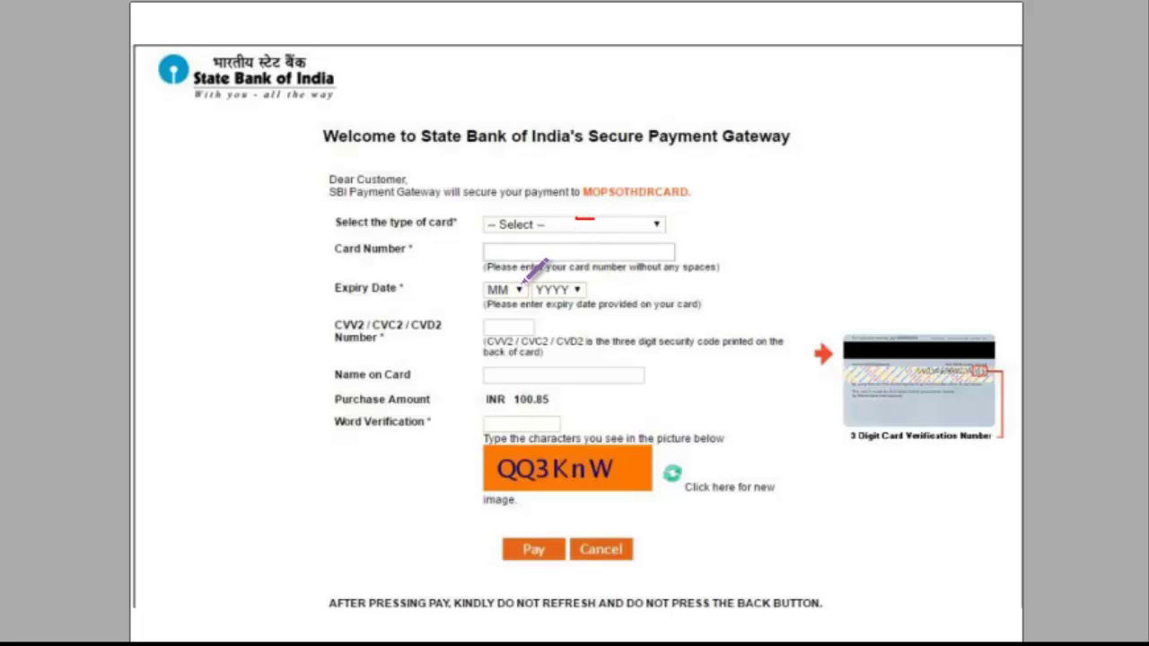
left_click_drag(579, 291, 515, 297)
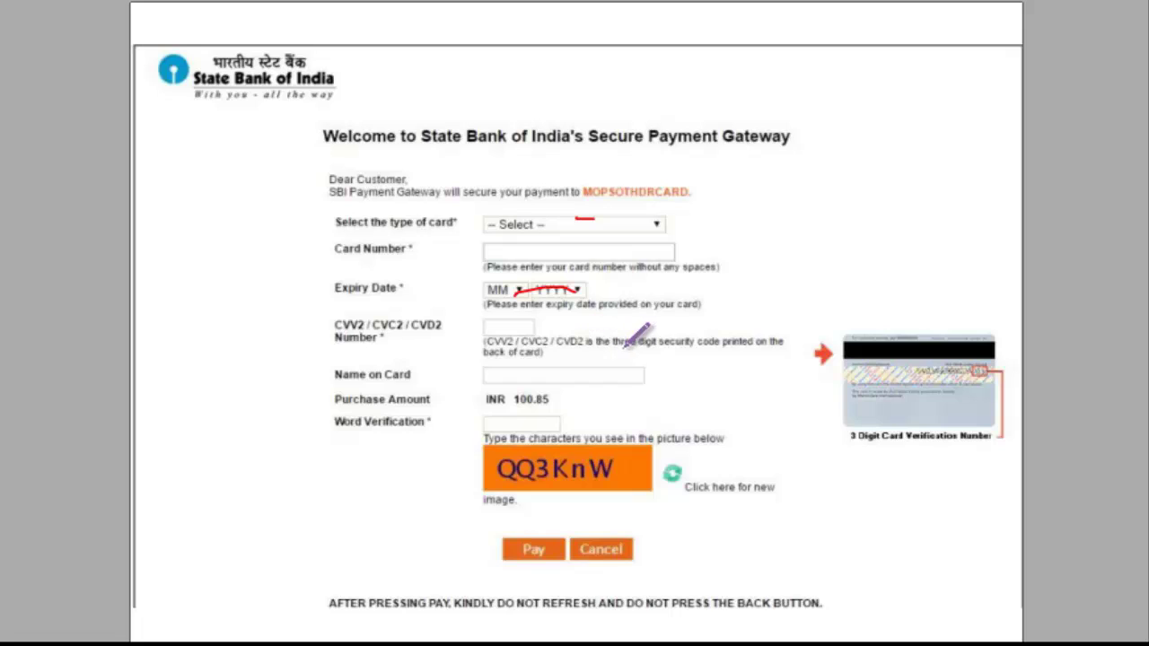
Circle the verification number on the card picture and mark the CVV2, Name on Card and Word Verification fields and captcha image.
mouse_move(918, 378)
left_mouse_down()
mouse_move(911, 368)
mouse_move(989, 363)
mouse_move(976, 384)
mouse_move(980, 355)
left_mouse_up()
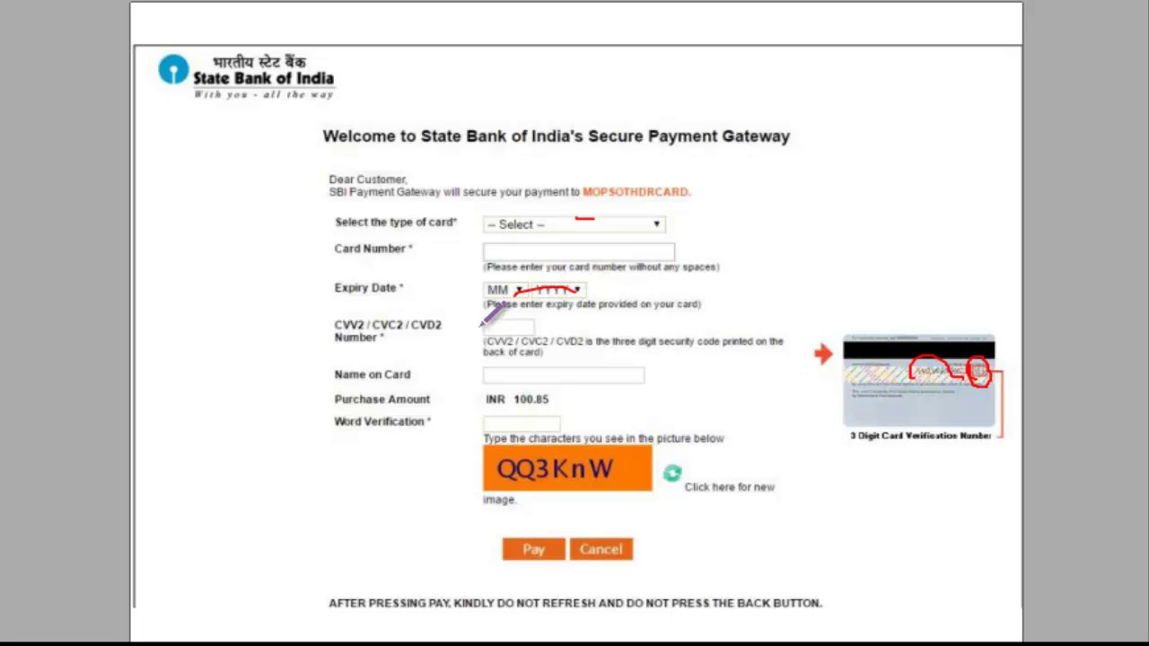
left_click_drag(478, 326, 522, 325)
left_click_drag(468, 376, 540, 368)
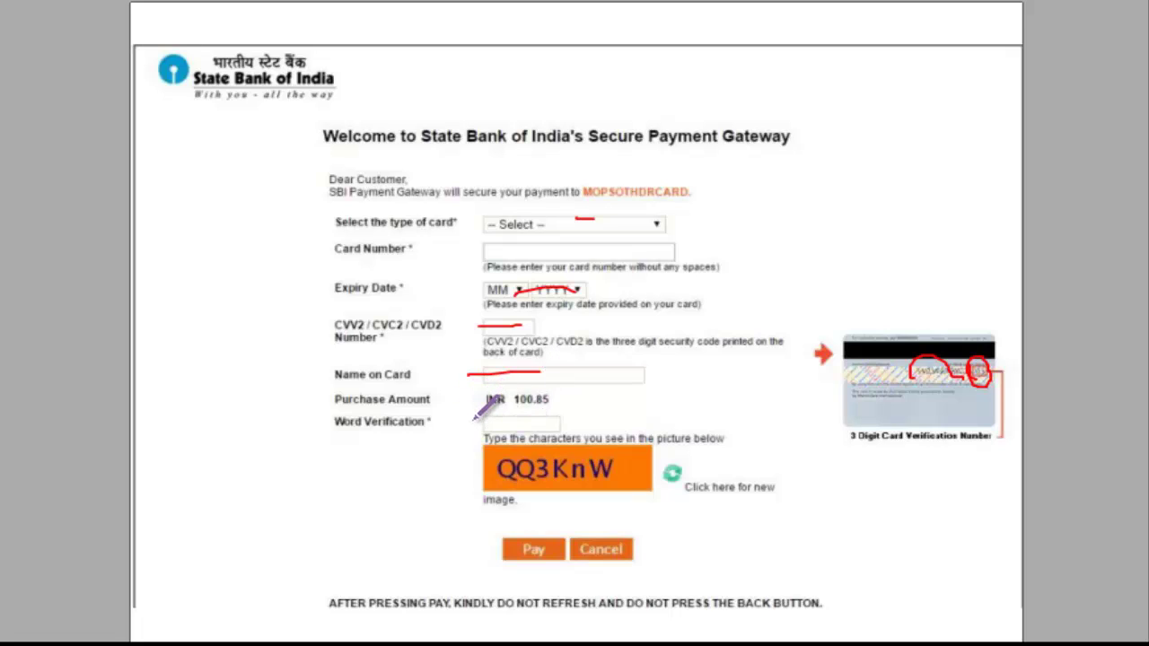
left_click_drag(483, 415, 530, 417)
mouse_move(477, 458)
left_mouse_down()
mouse_move(586, 418)
mouse_move(623, 500)
mouse_move(550, 427)
left_mouse_up()
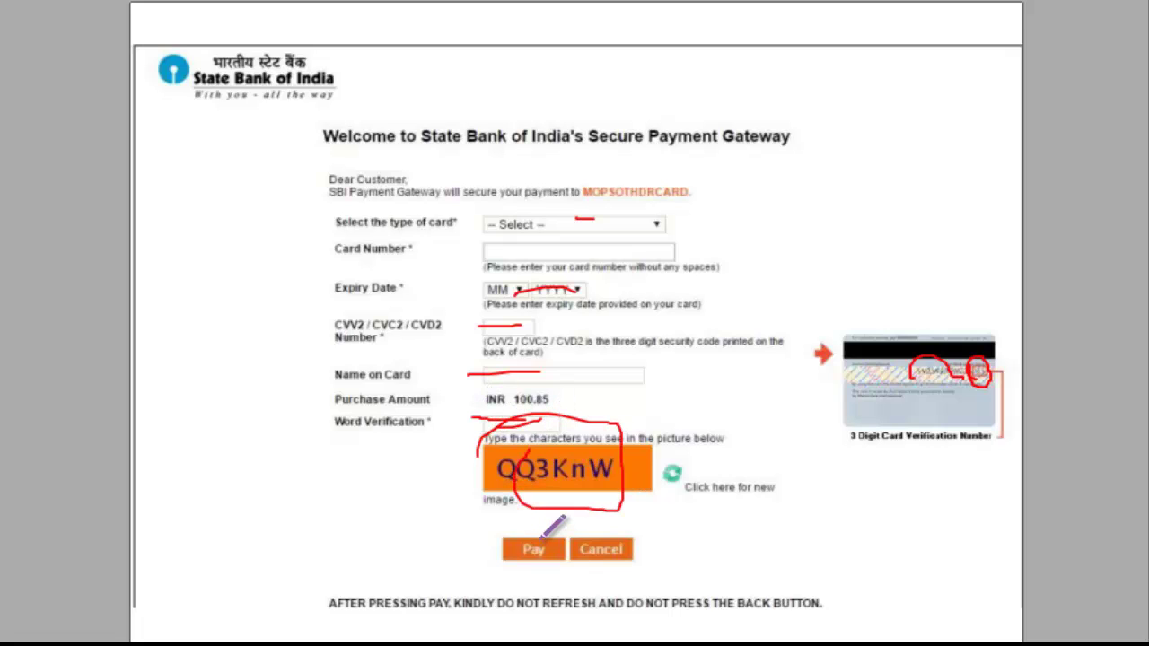
Circle Proceed on the MasterCard SecureCode page, then outline the Success transaction status on the e-receipt page.
key("Right")
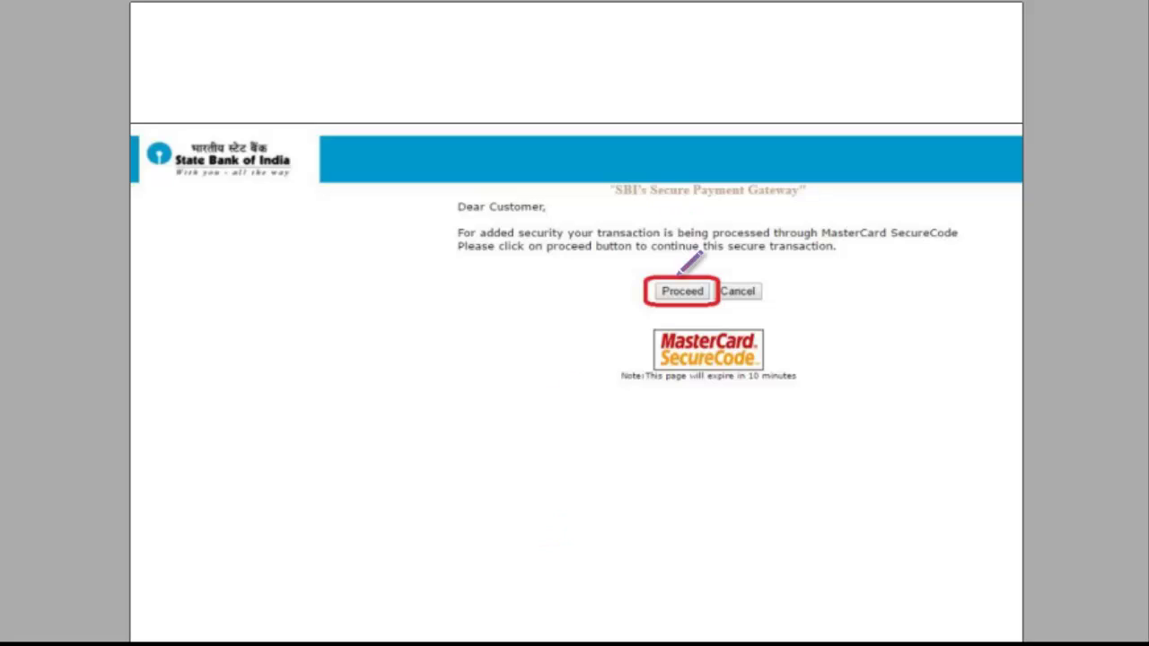
mouse_move(650, 268)
left_mouse_down()
mouse_move(632, 271)
mouse_move(706, 254)
left_mouse_up()
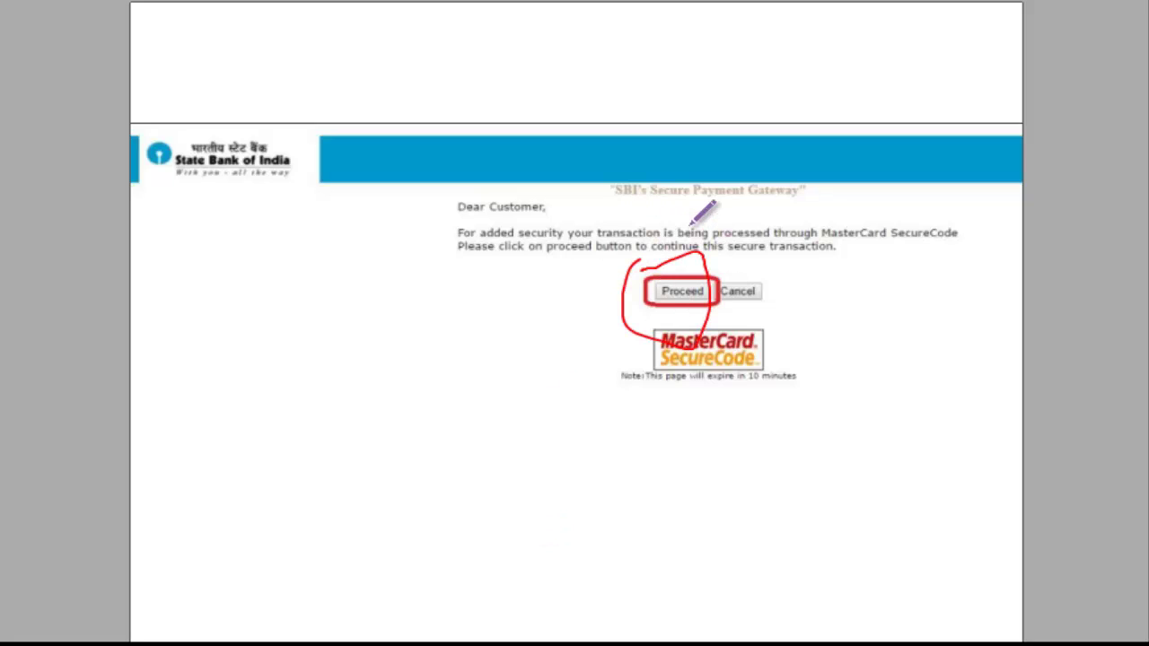
key("Right")
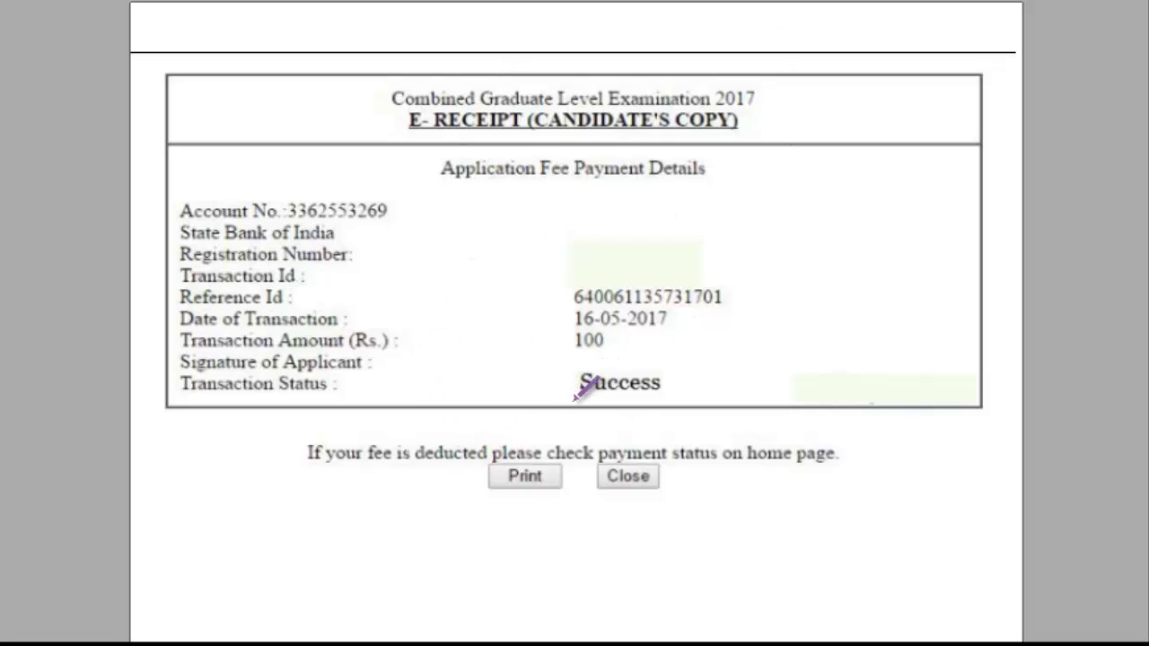
mouse_move(574, 399)
left_mouse_down()
mouse_move(662, 367)
mouse_move(669, 401)
mouse_move(522, 370)
left_mouse_up()
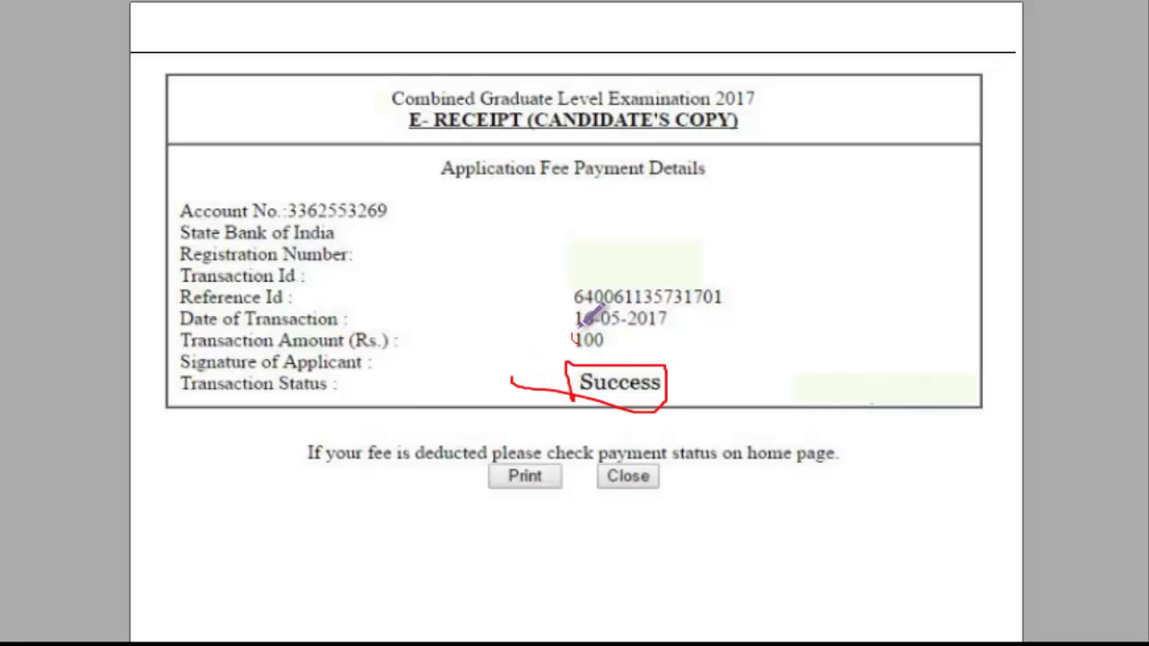
Circle the e-receipt's transaction amount, date, reference ID and registration number values, then advance to the Like, Comment, Subscribe slide.
left_click_drag(625, 332, 567, 350)
mouse_move(639, 339)
left_mouse_down()
mouse_move(545, 361)
mouse_move(575, 323)
mouse_move(763, 278)
mouse_move(594, 310)
left_mouse_up()
mouse_move(581, 249)
left_mouse_down()
mouse_move(687, 226)
mouse_move(551, 225)
mouse_move(653, 274)
mouse_move(609, 229)
left_mouse_up()
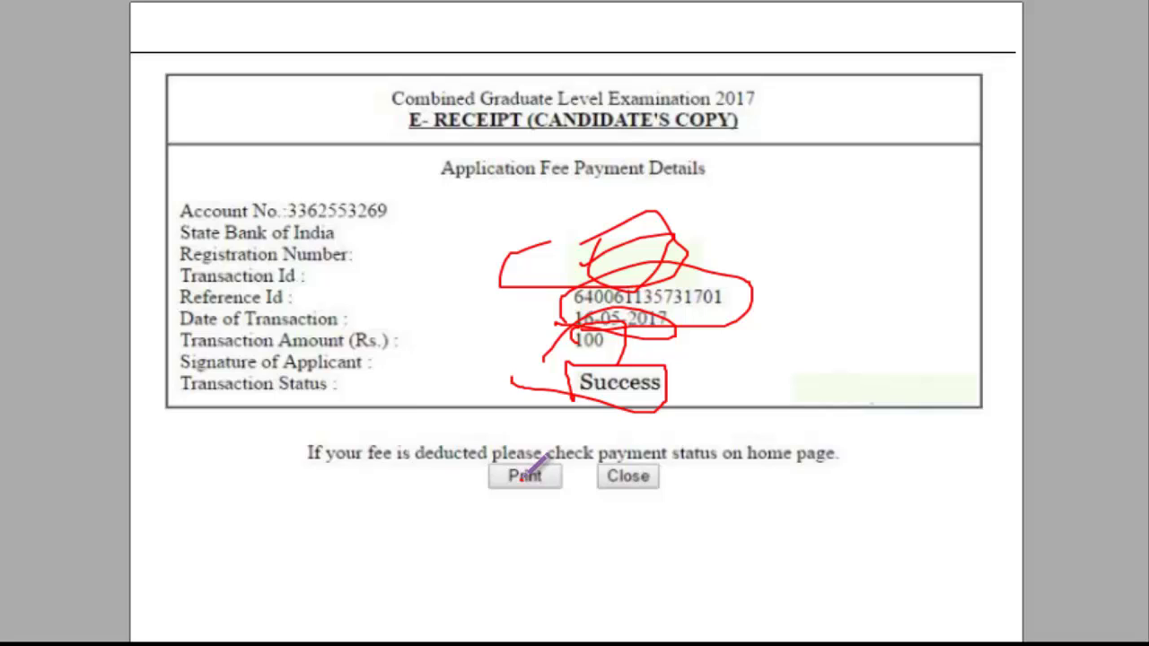
key("Right")
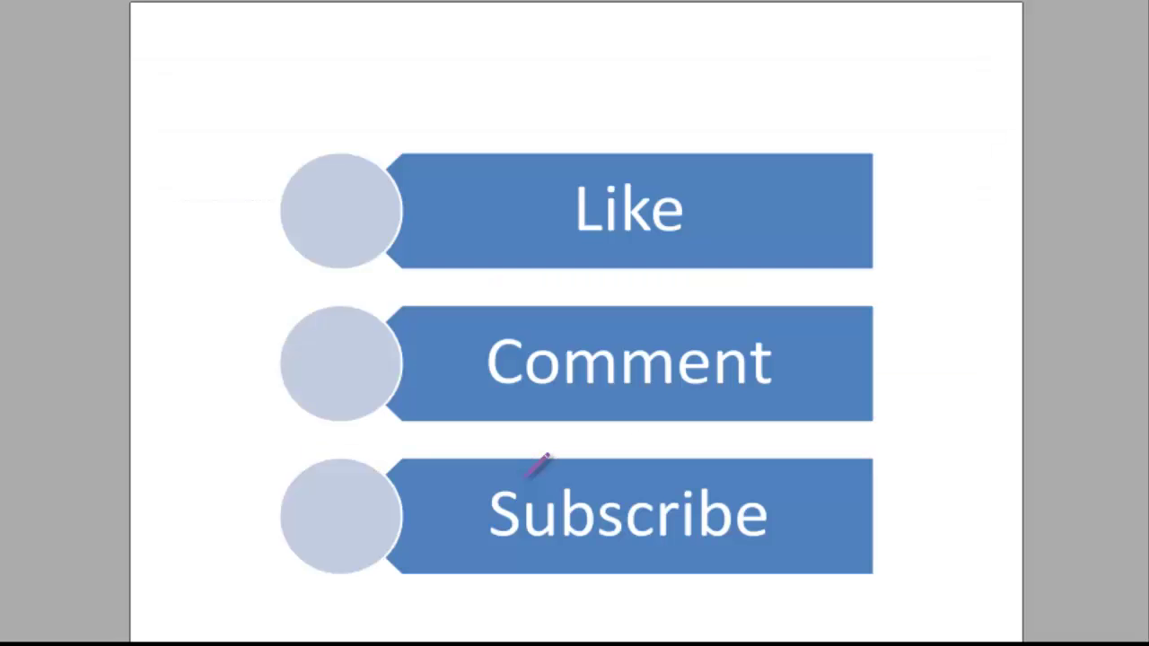